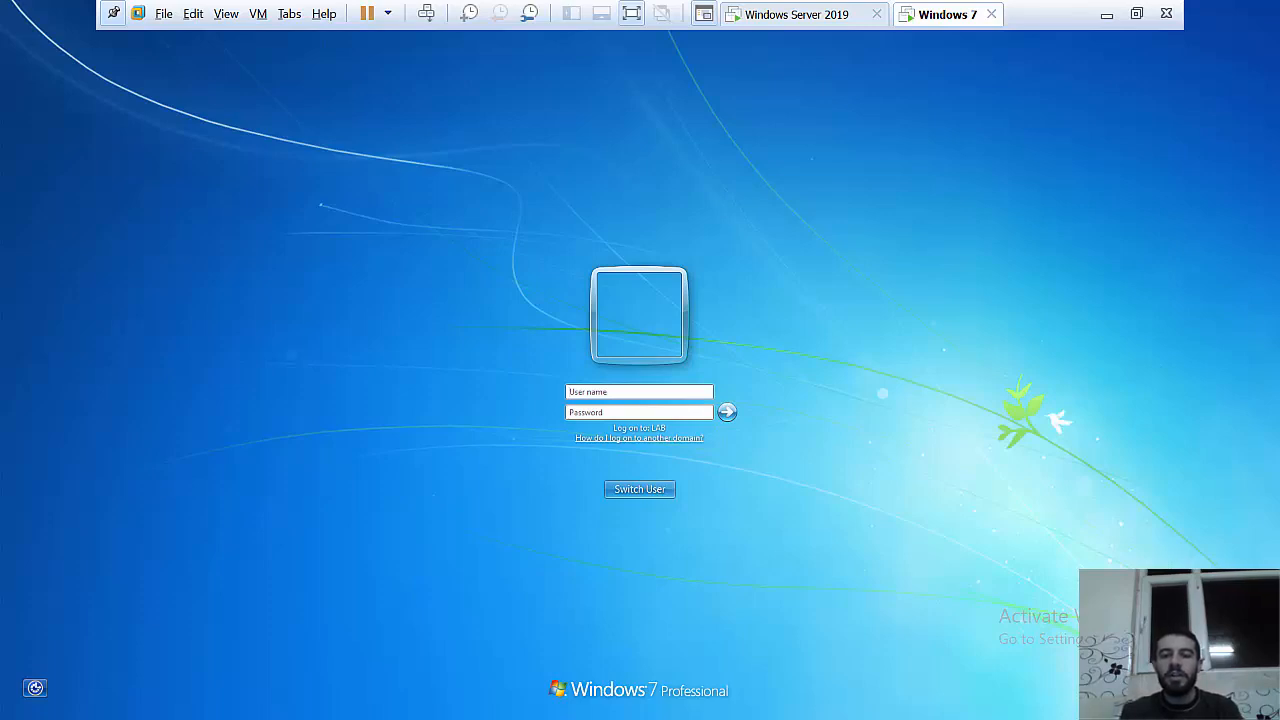
Step: Sign in to the Windows 7 client with the domain user's name and password, then switch to Windows Server 2019
click(598, 391)
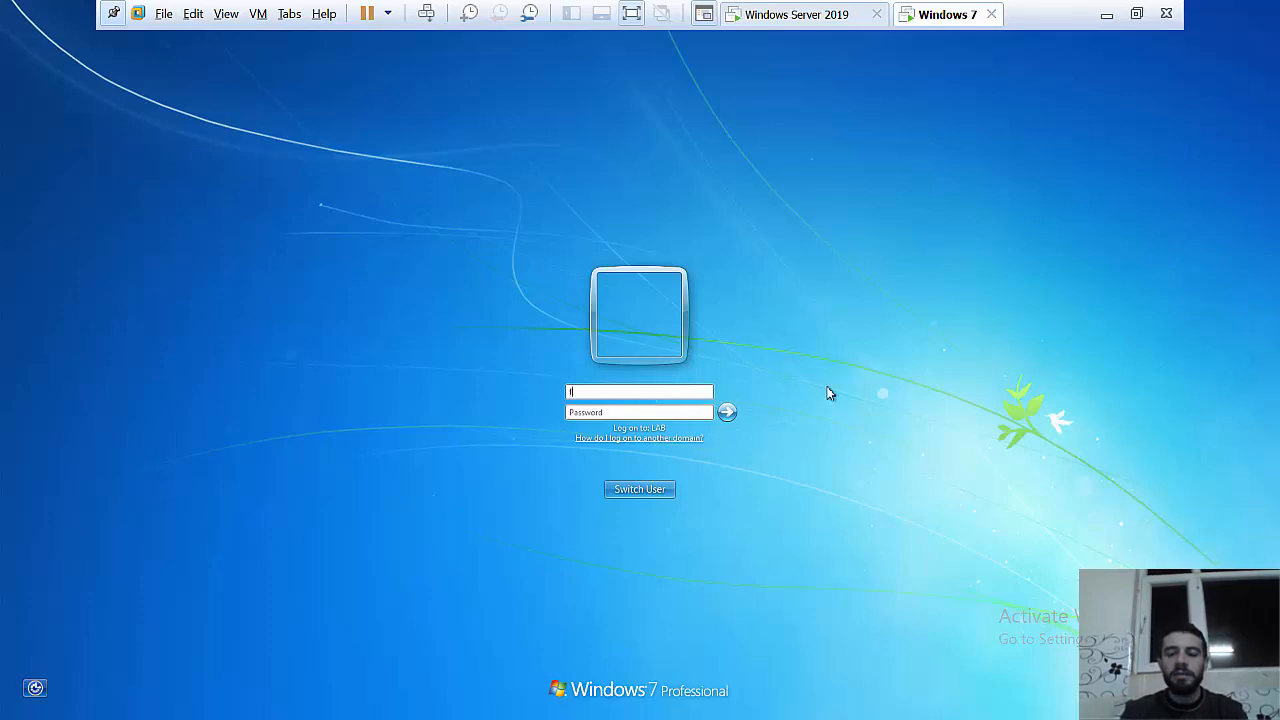
key(BackSpace)
text(ahmed92)
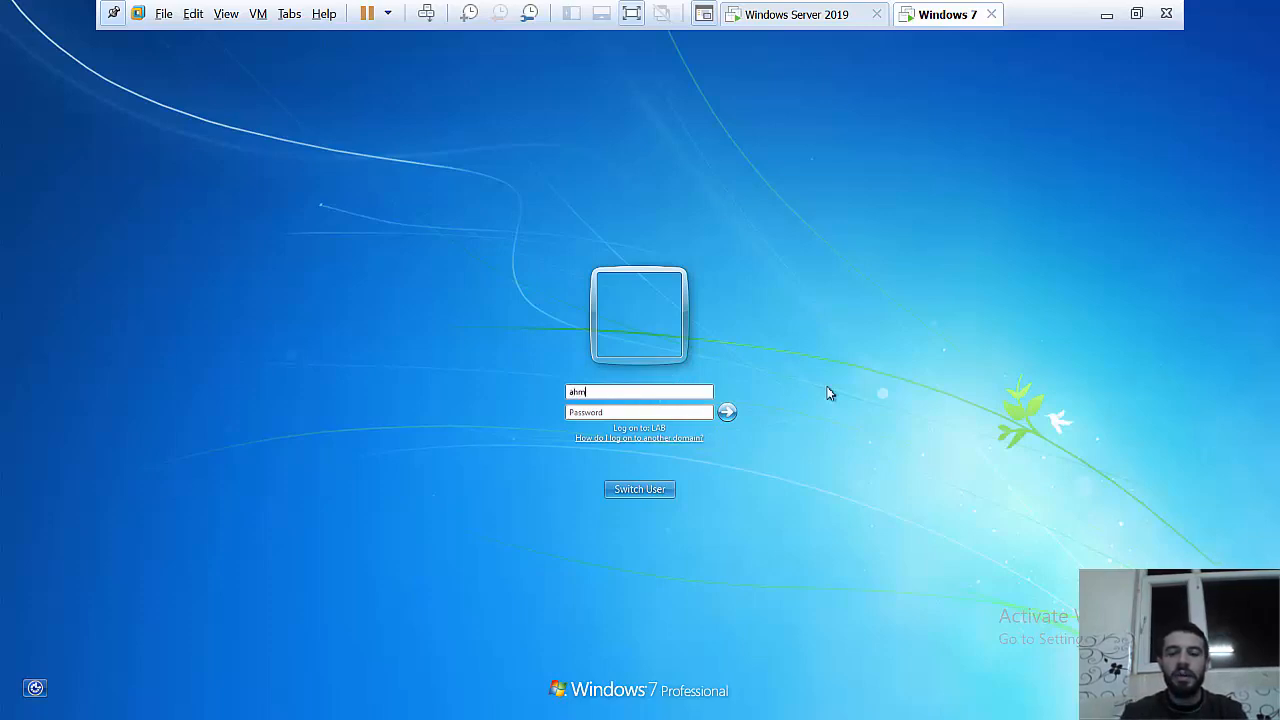
key(Tab)
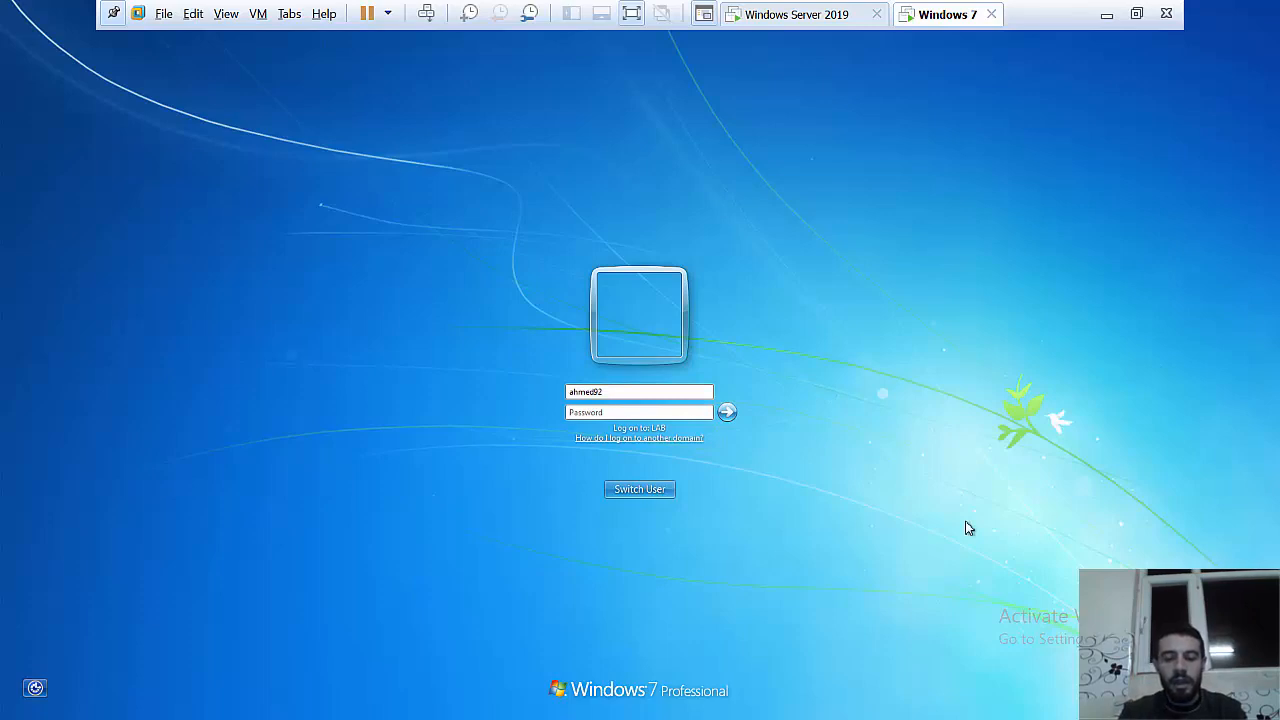
text(12345)
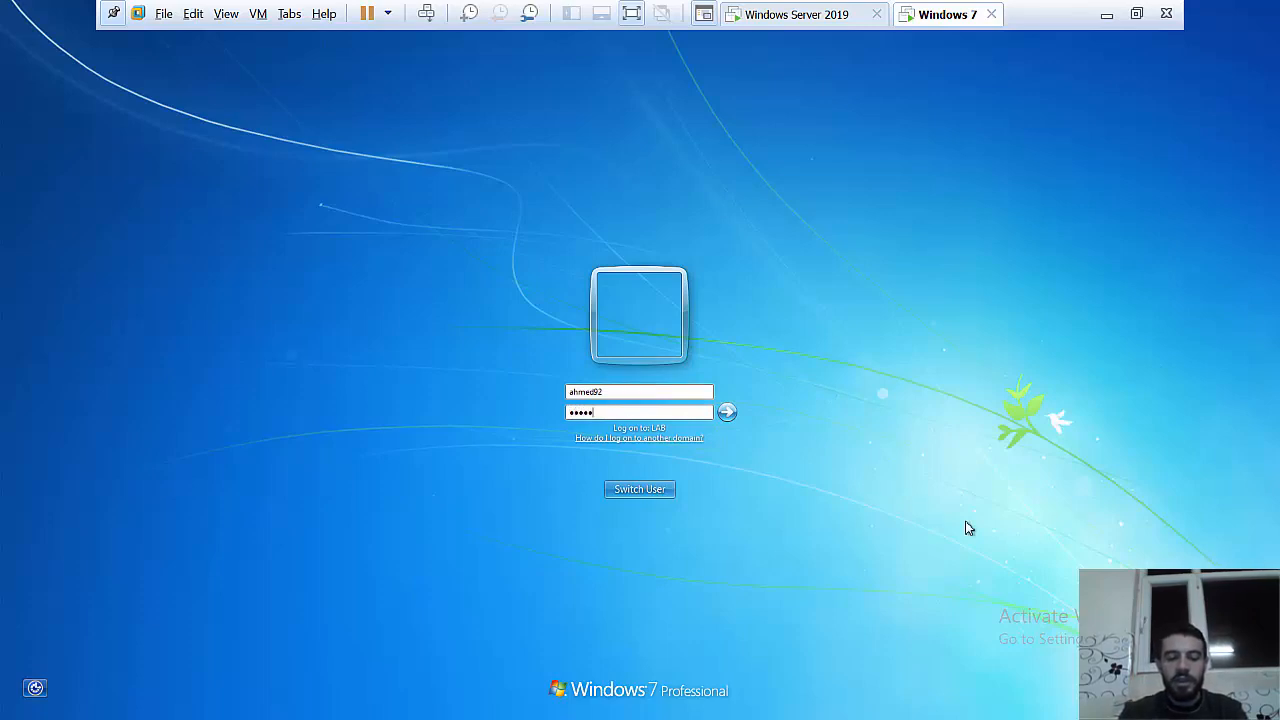
text(6789012)
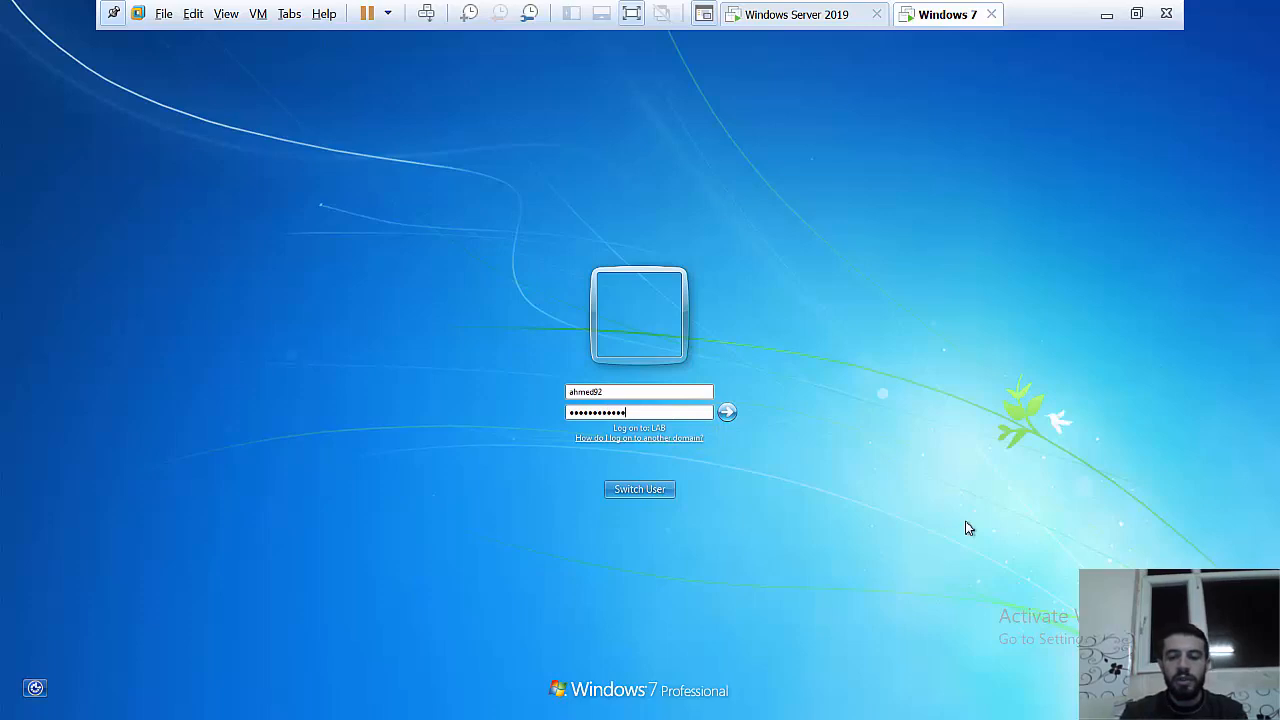
key(Return)
click(800, 18)
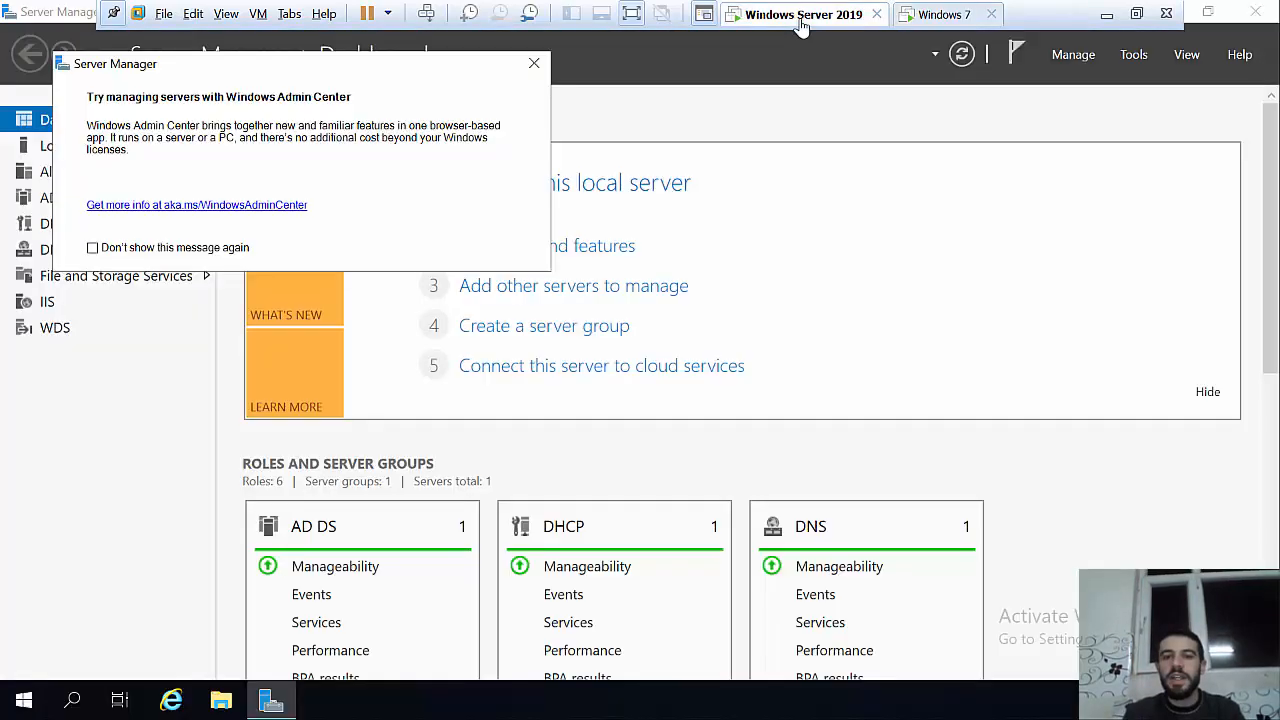
Step: Dismiss the Windows Admin Center notice and launch Active Directory Users and Computers from Server Manager Tools
click(535, 66)
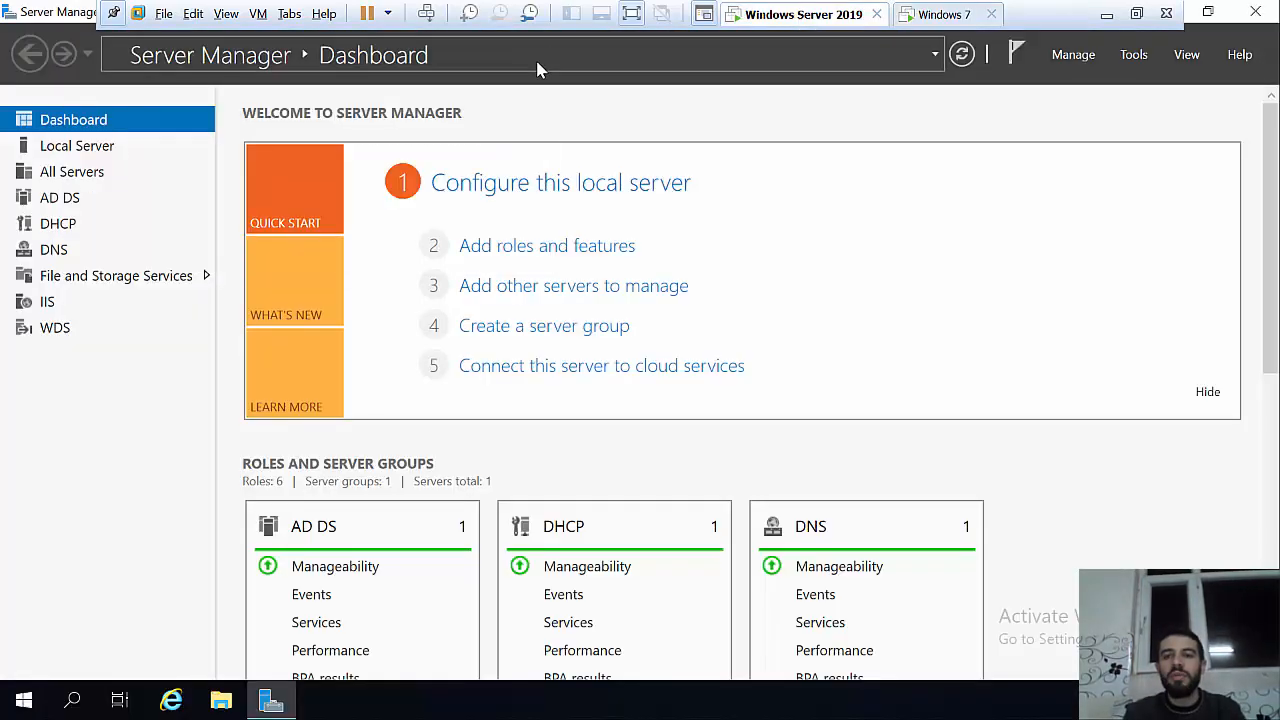
click(1136, 57)
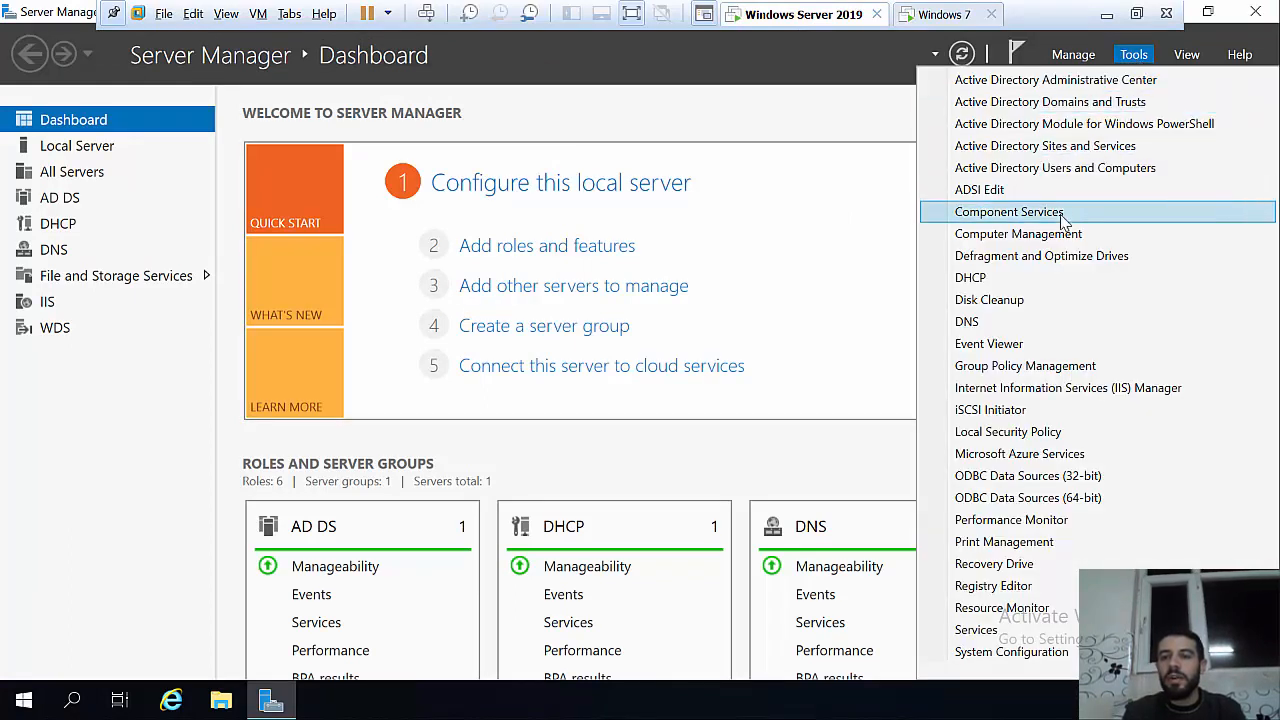
click(1060, 170)
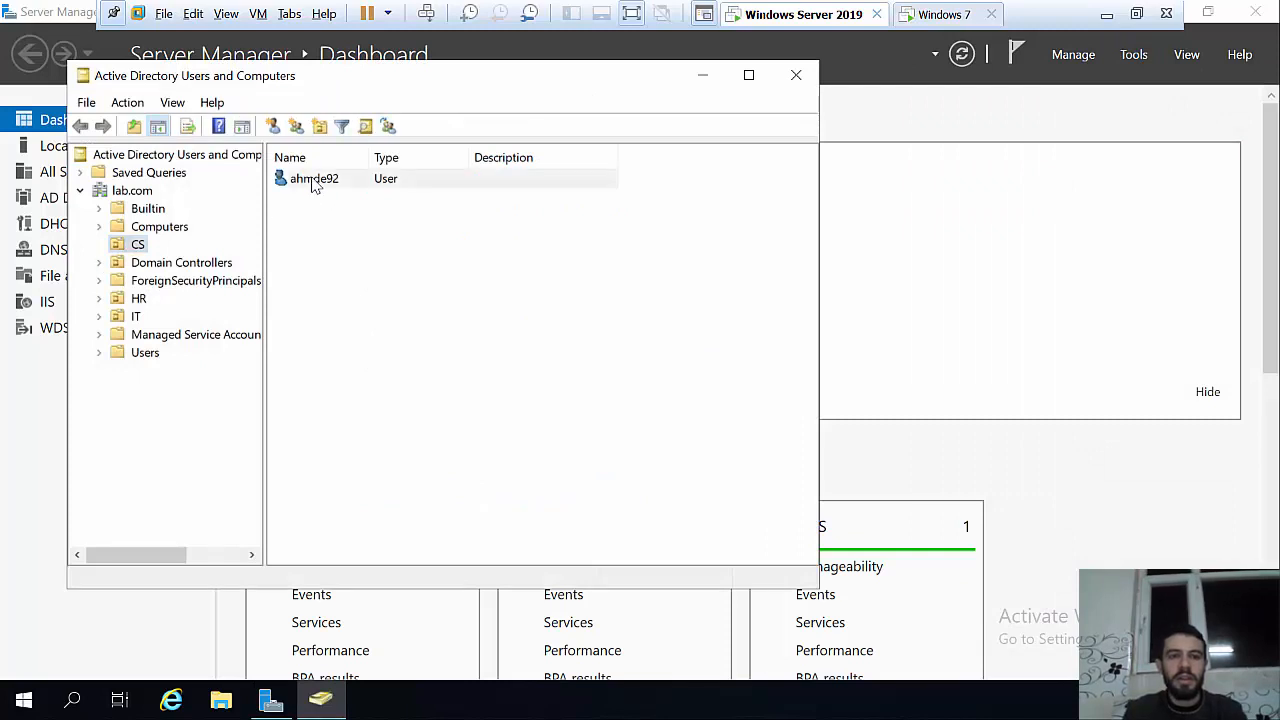
Step: Open the CS user's properties and bring up the Logon Hours schedule from the Account tab
double_click(314, 180)
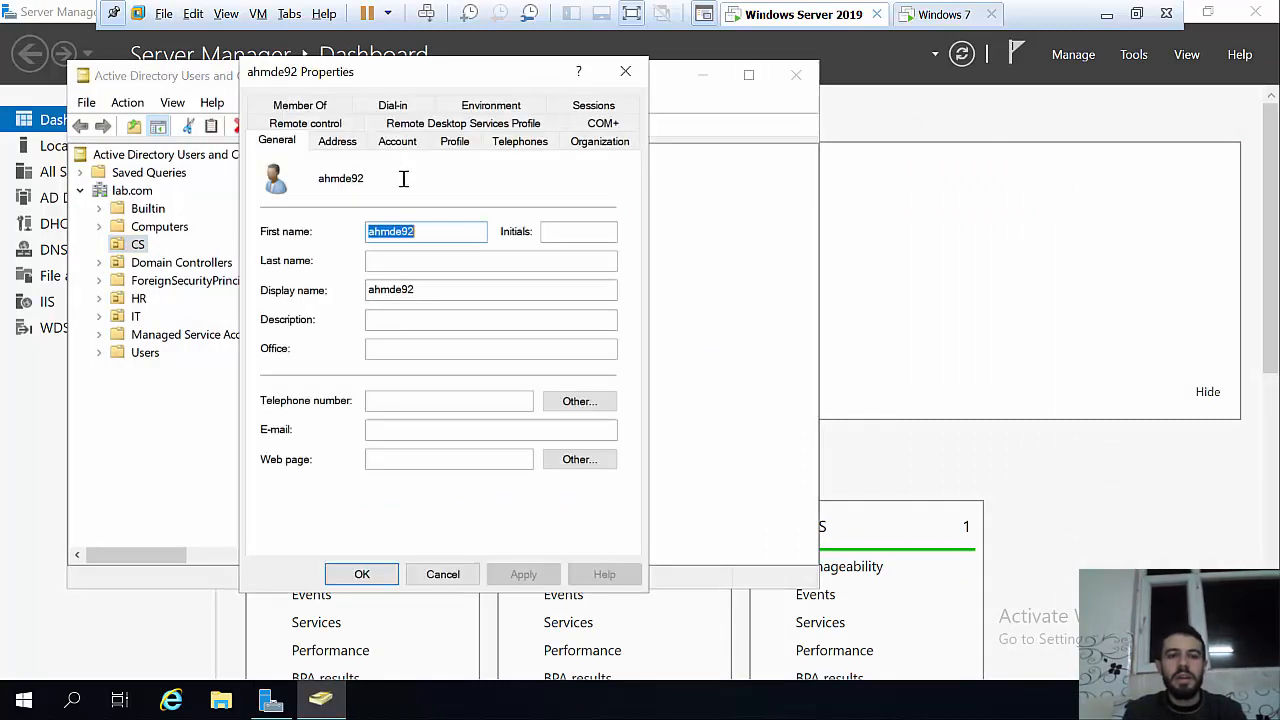
click(414, 146)
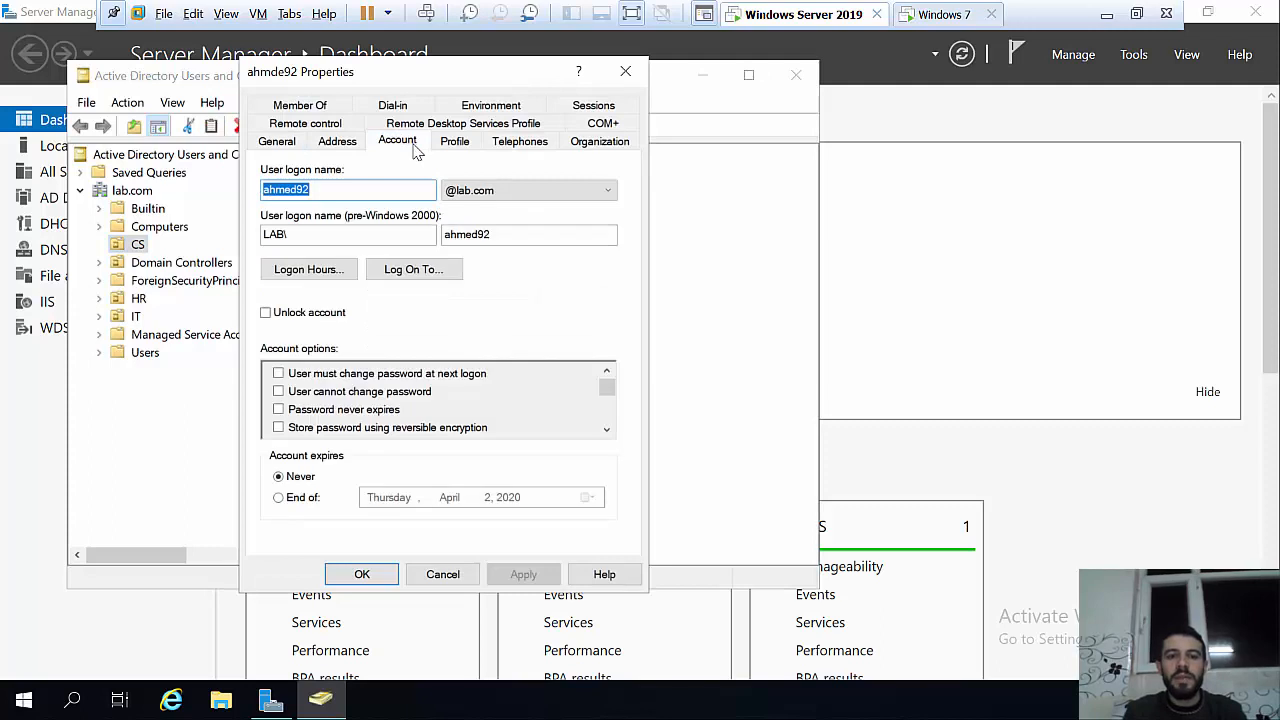
click(340, 269)
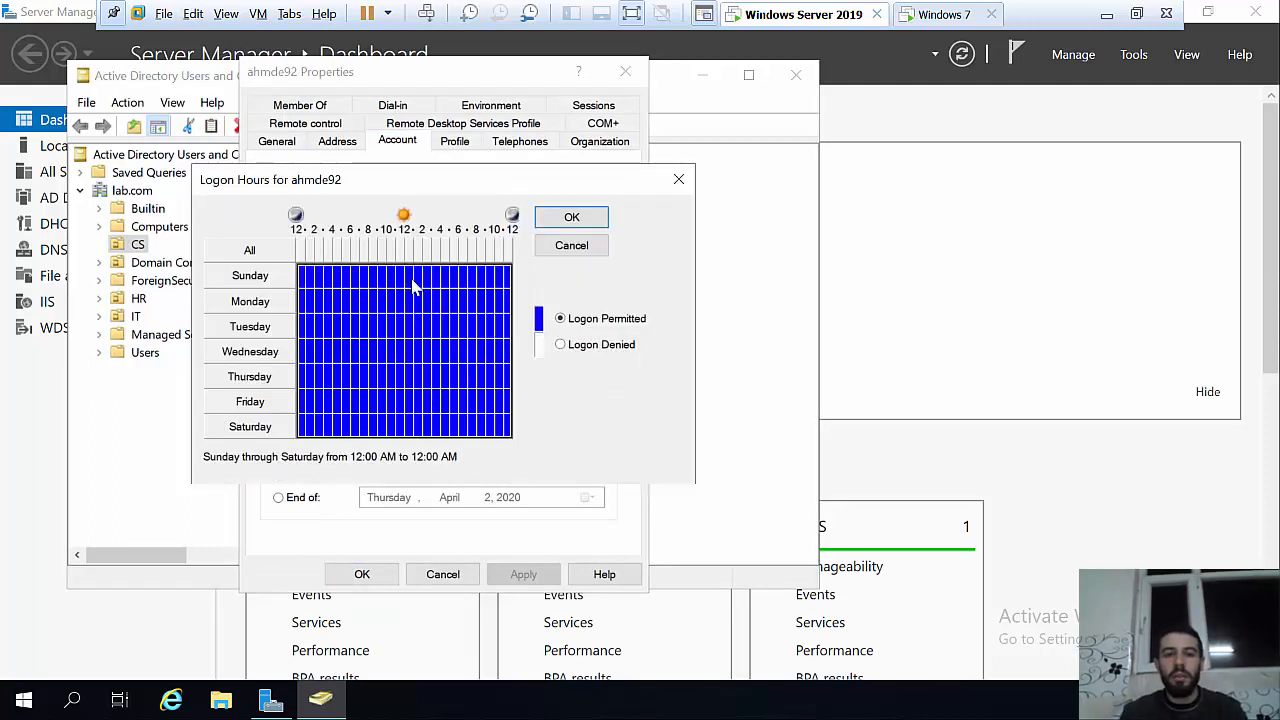
Step: Mark Sunday 12 PM–11 PM as Logon Denied, then close the Logon Hours dialog without saving
drag(414, 282, 506, 280)
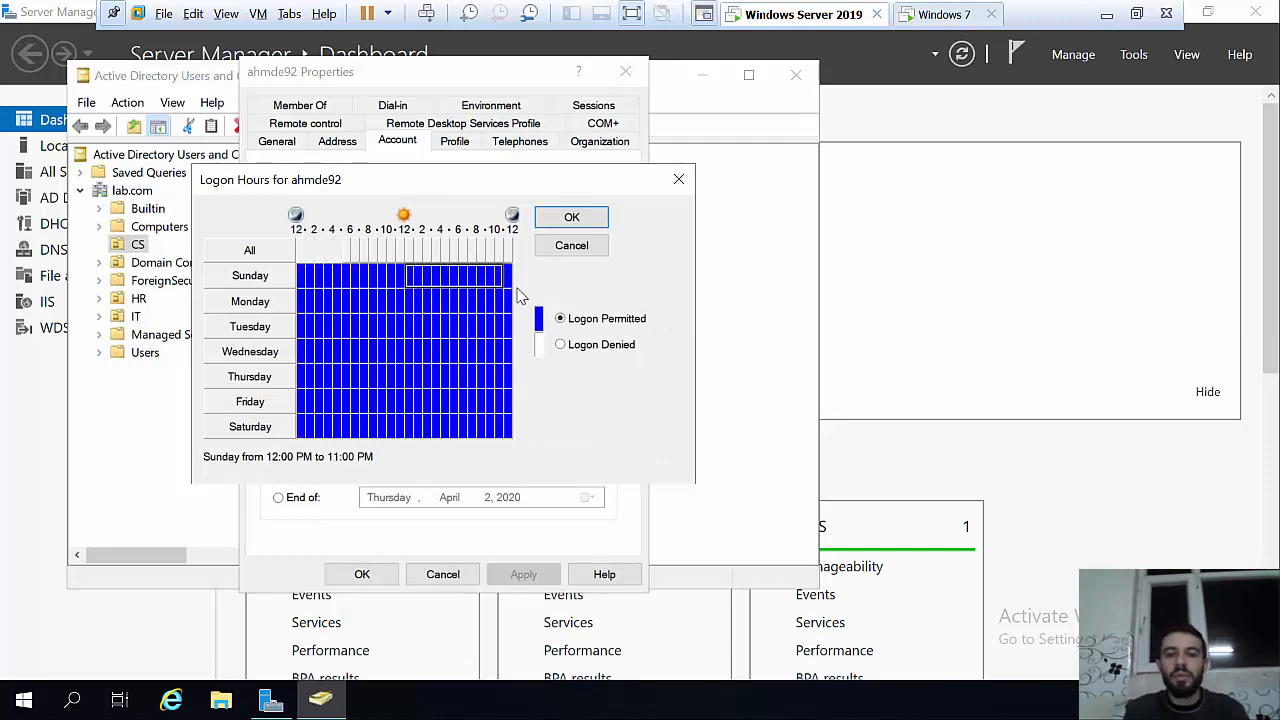
click(579, 346)
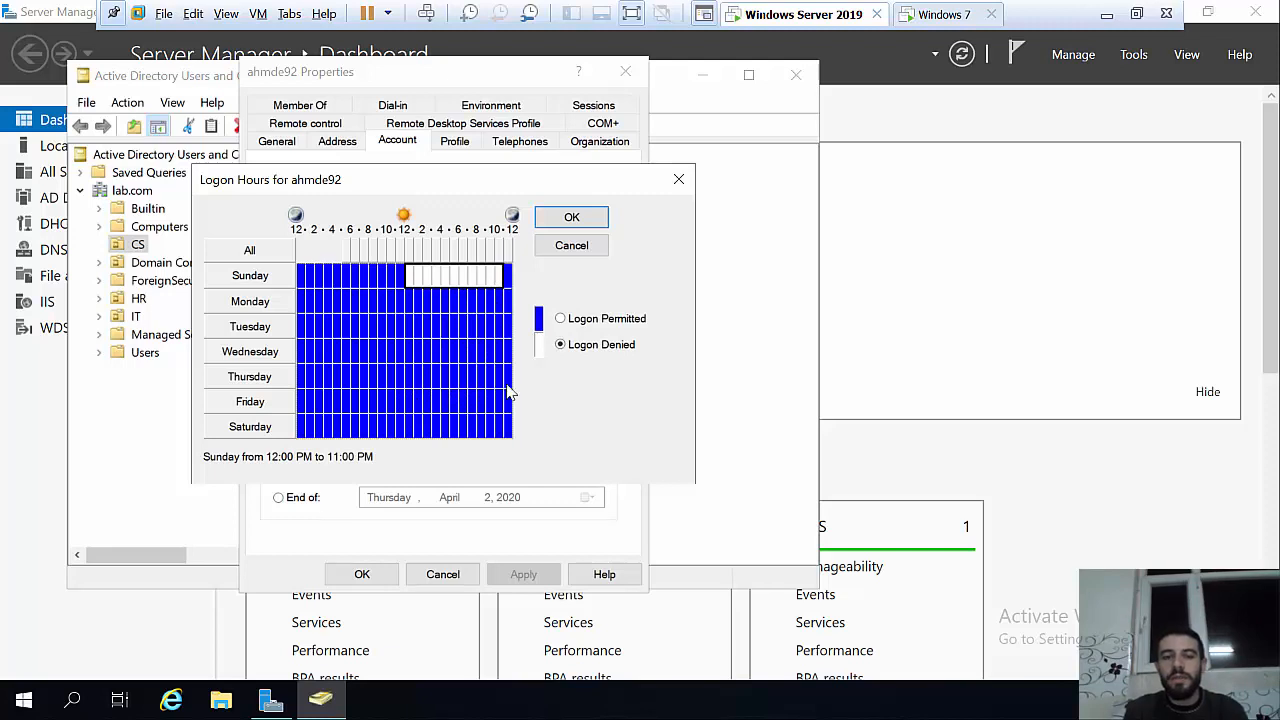
click(679, 181)
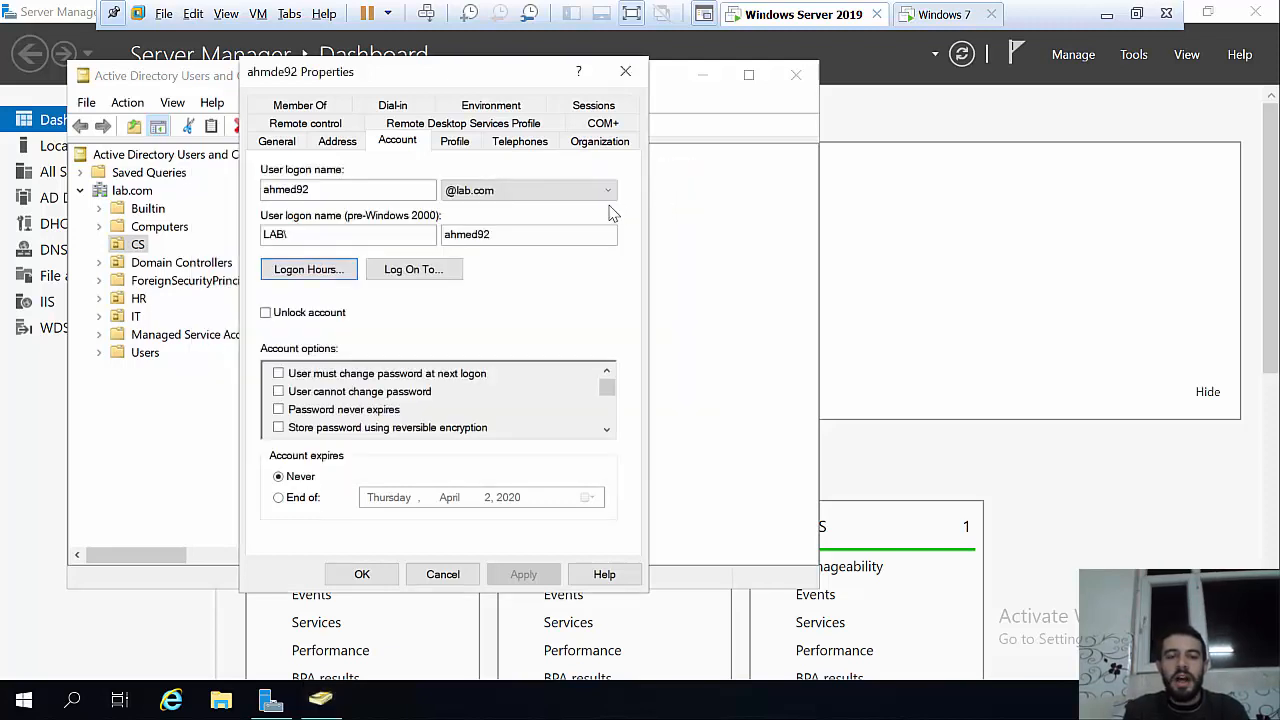
click(393, 270)
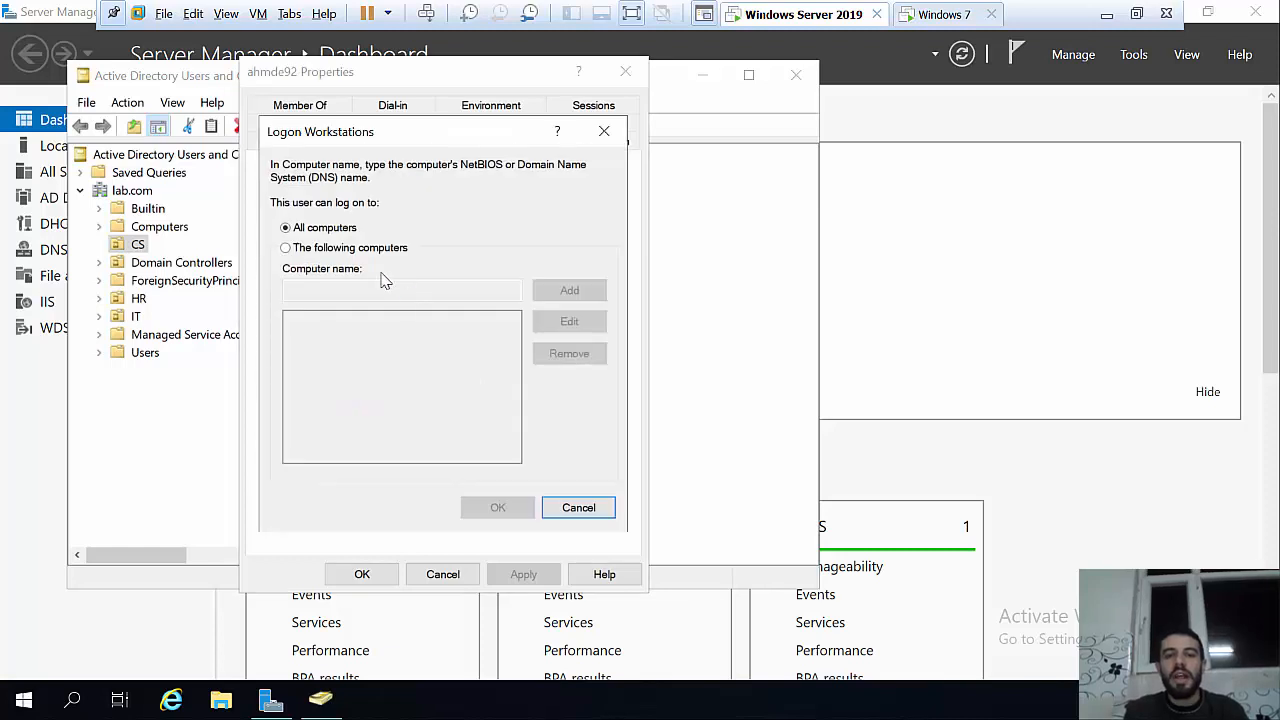
click(312, 250)
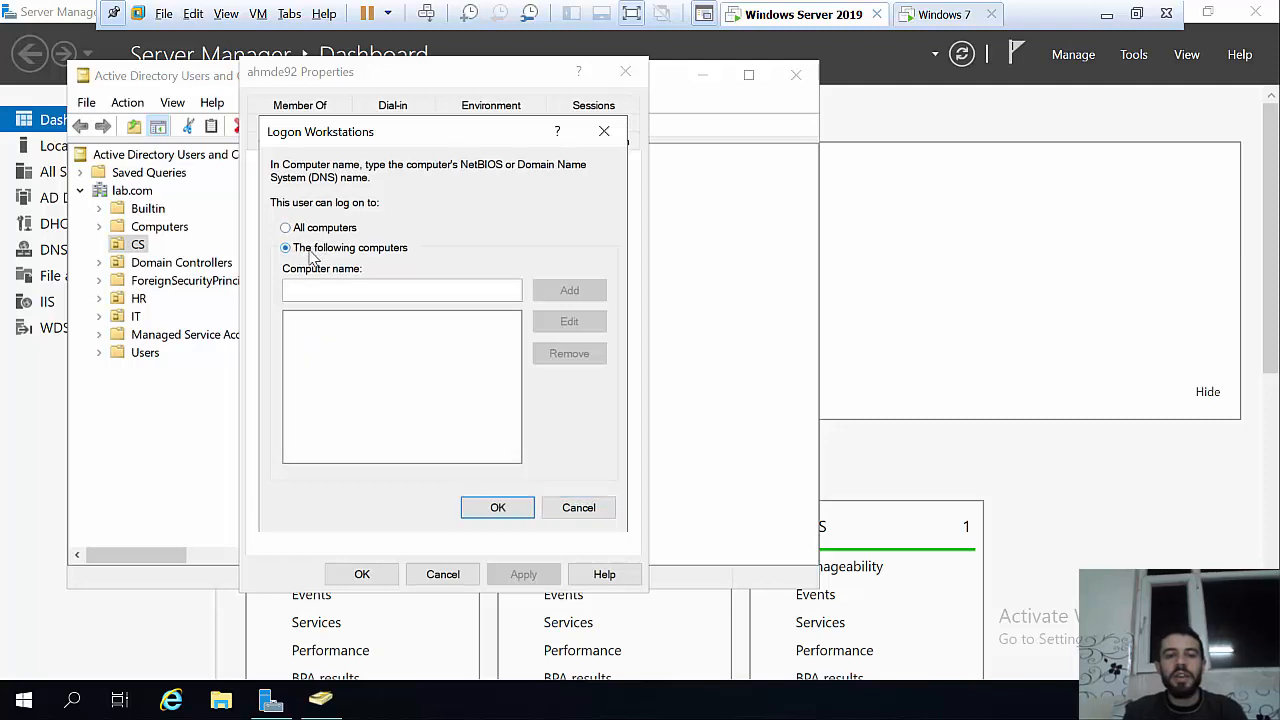
click(320, 288)
text(as)
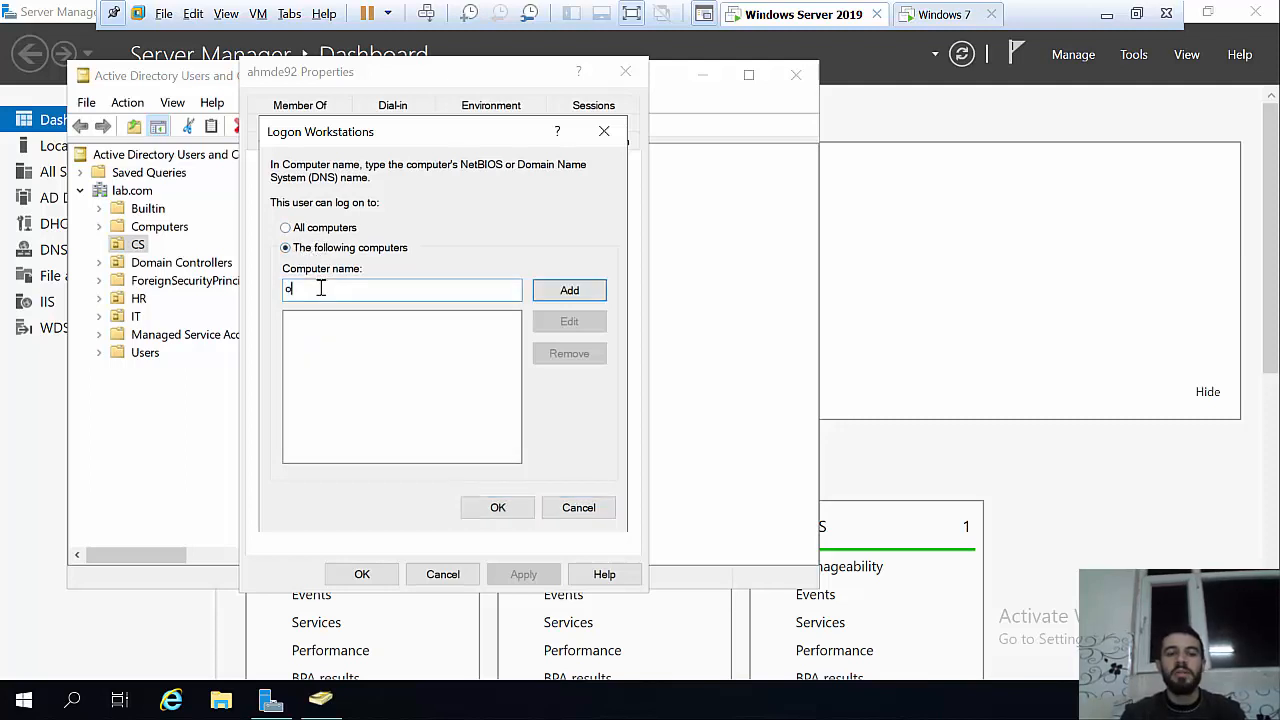
key(BackSpace)
key(BackSpace)
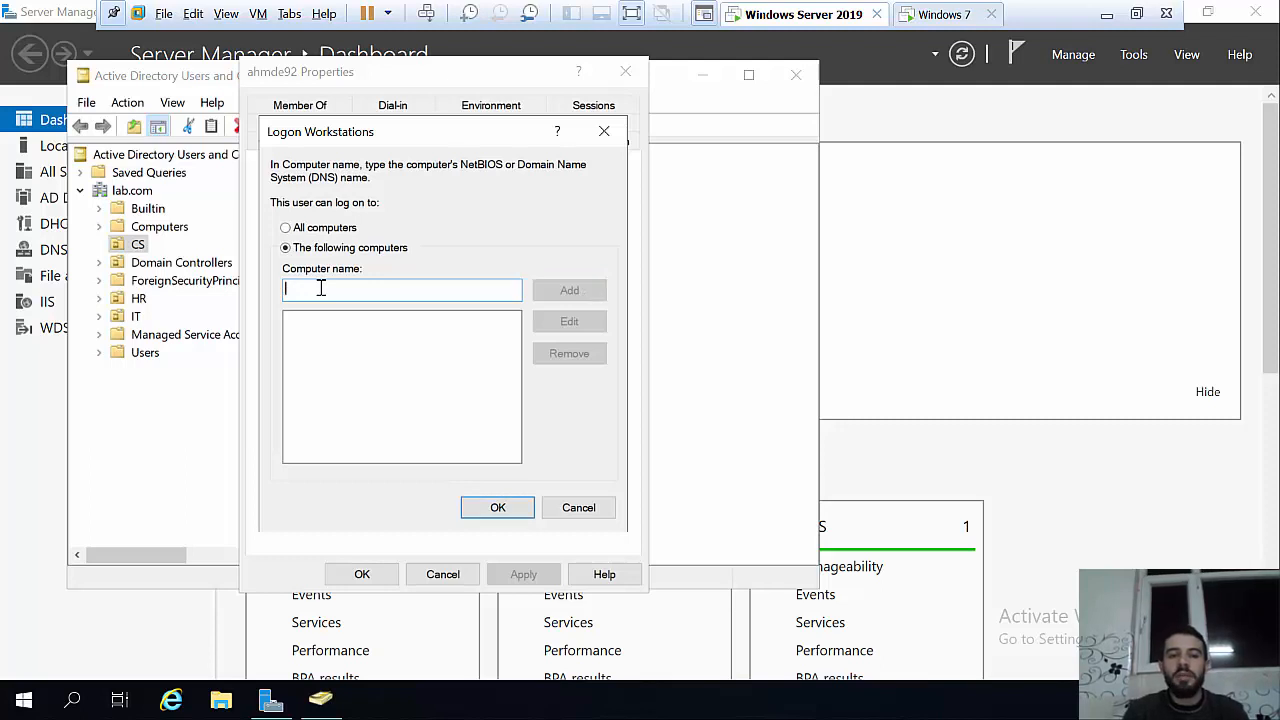
click(300, 228)
click(498, 508)
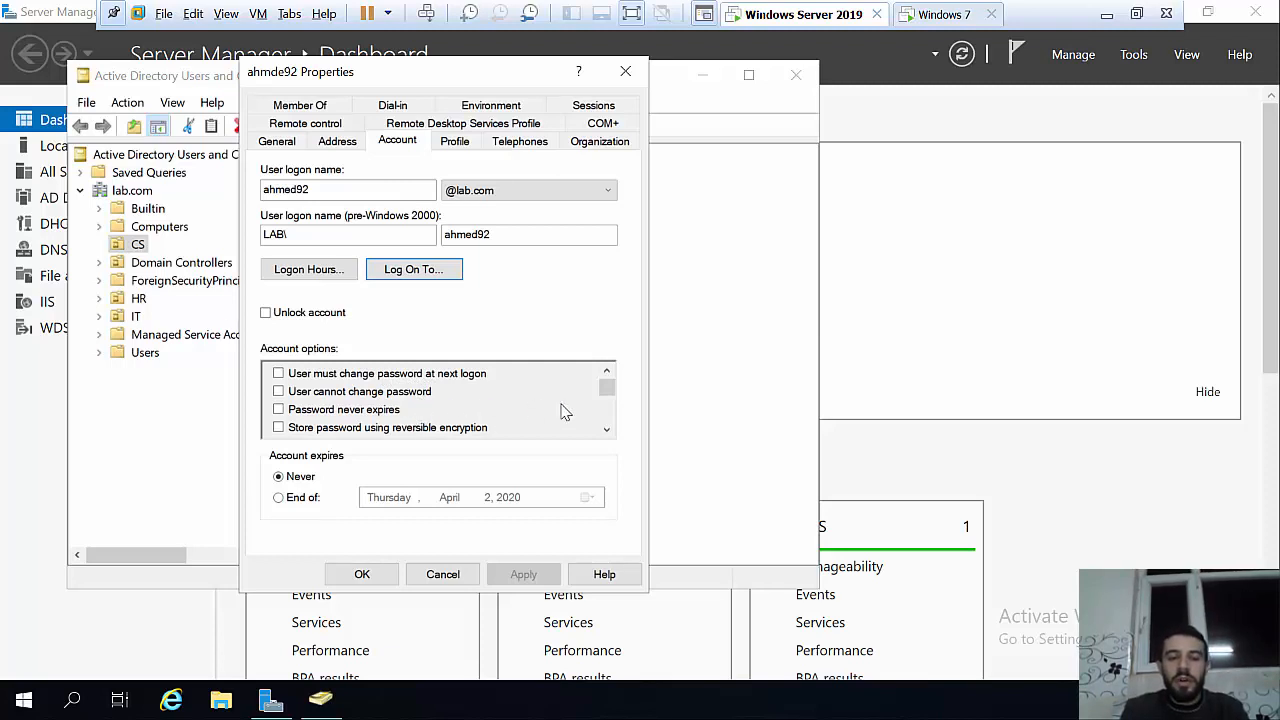
Step: Tick 'Account is disabled' in the CS user's Account options, apply, and close the properties
drag(608, 387, 609, 429)
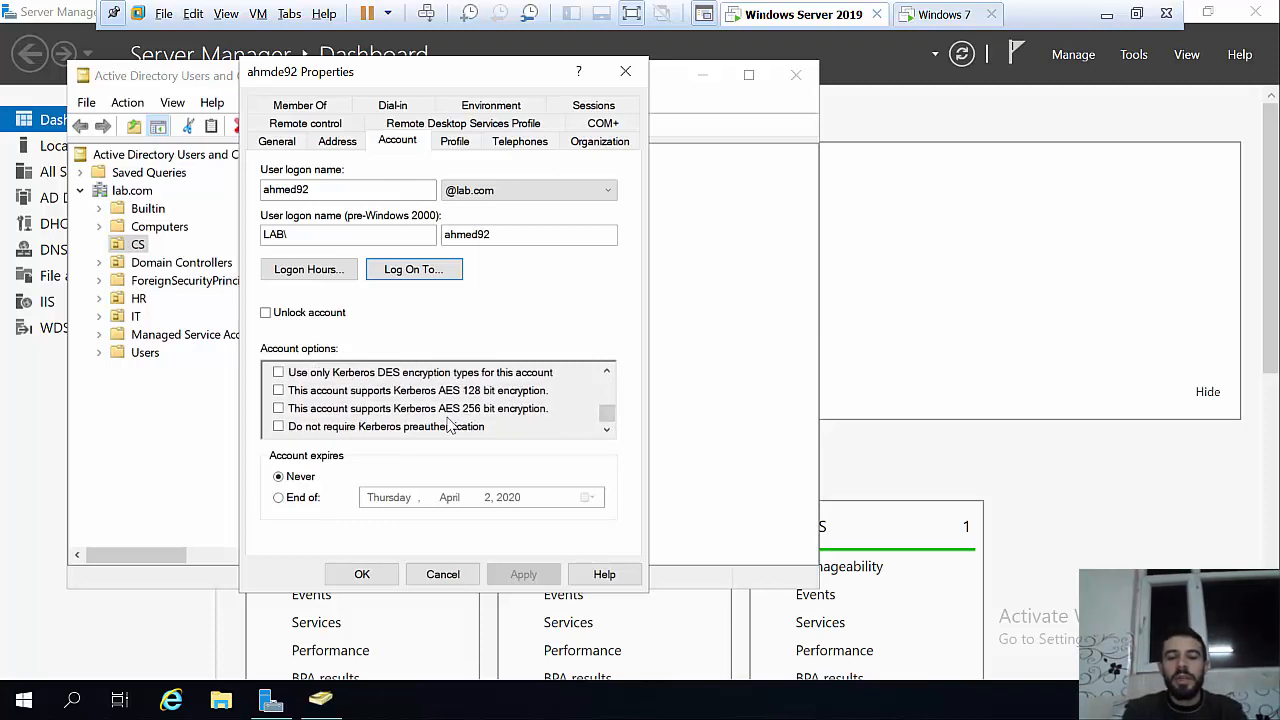
scroll(590, 425, up, 2)
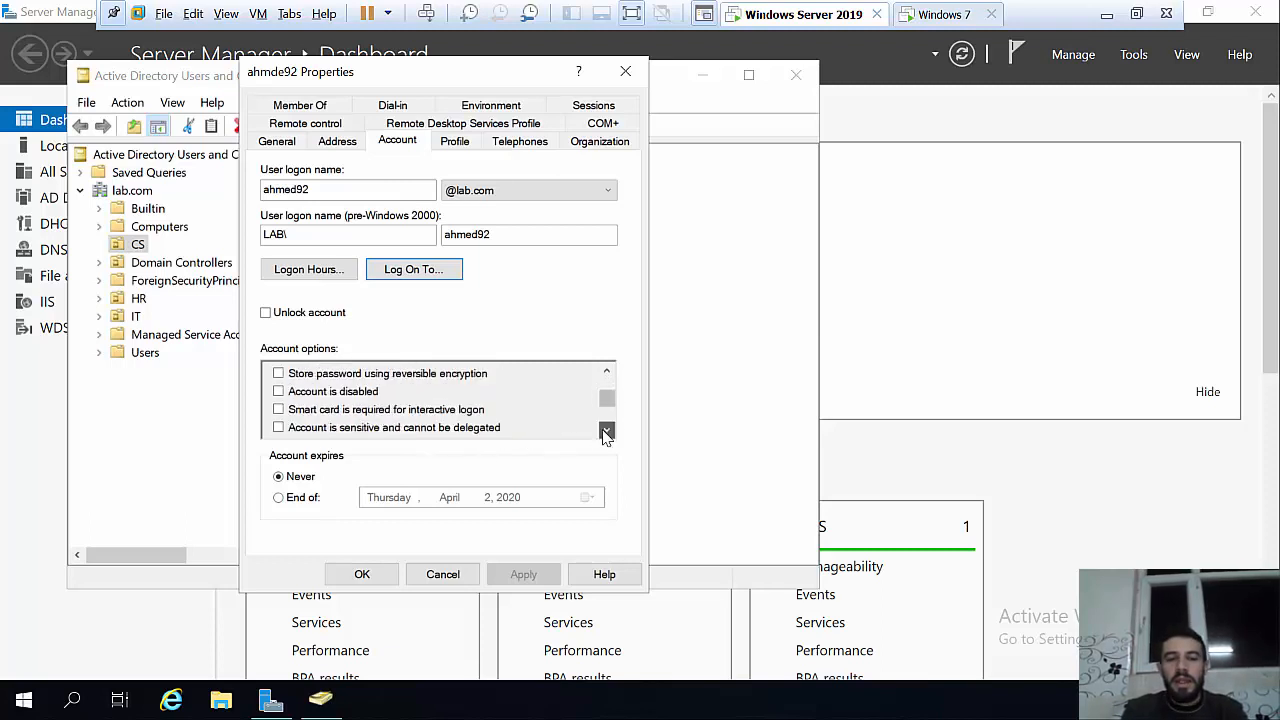
click(607, 430)
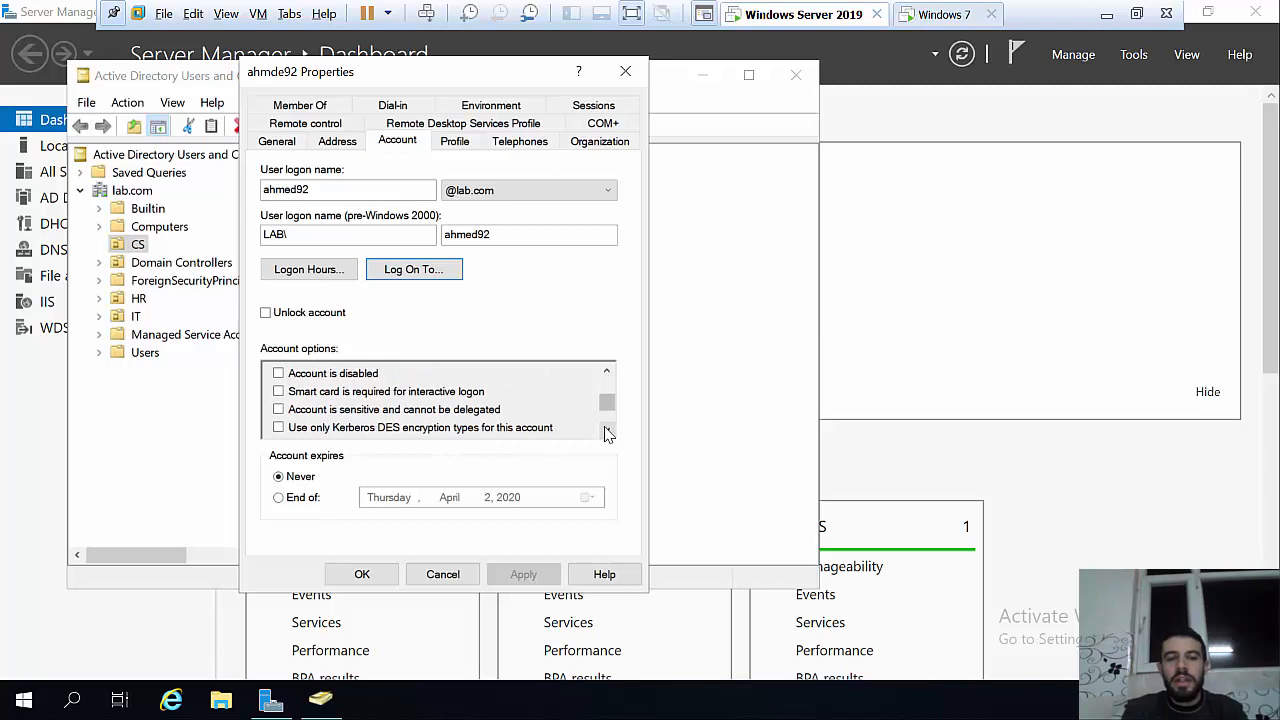
click(305, 376)
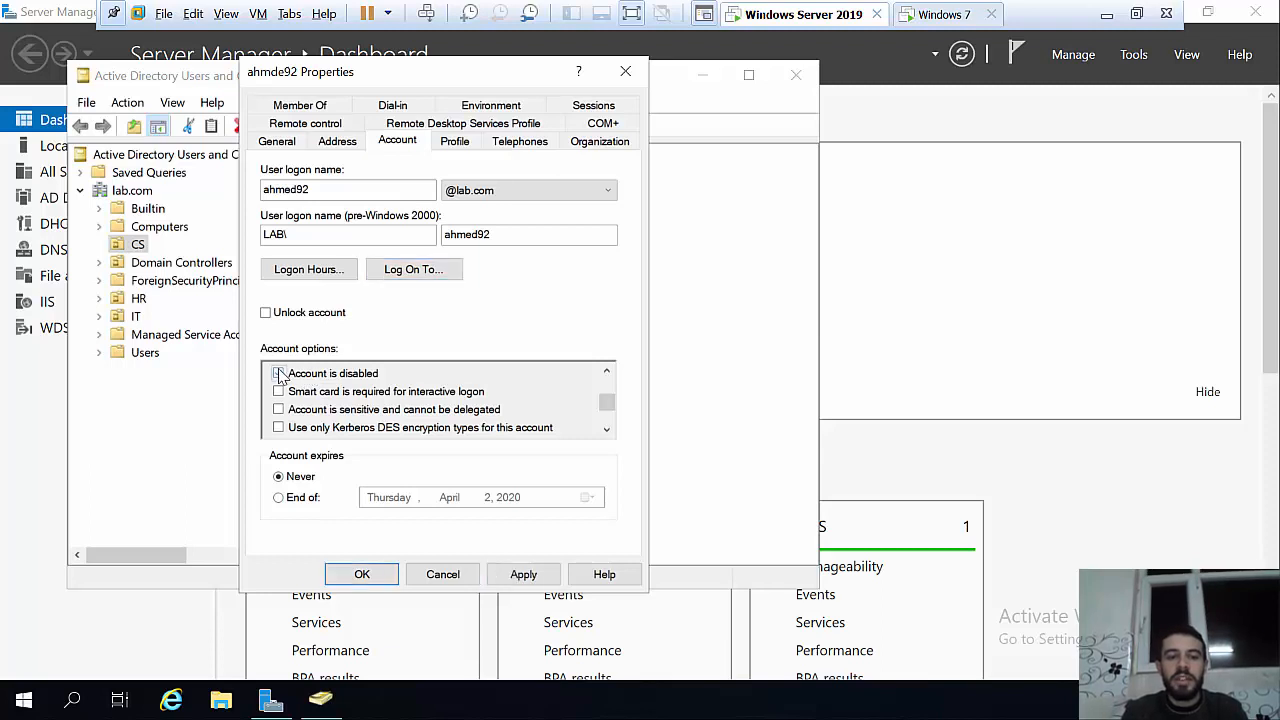
click(520, 573)
click(364, 573)
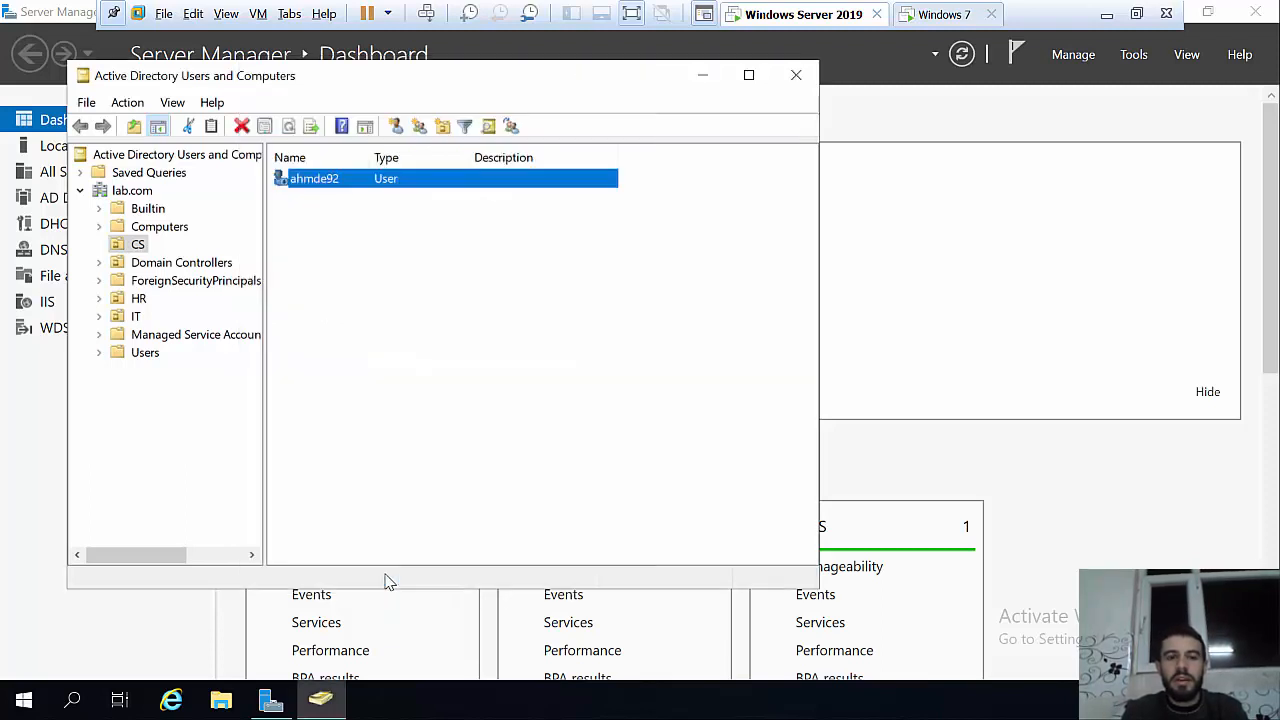
Step: On the Windows 7 client, switch user and sign back in as the domain user with their password
click(942, 16)
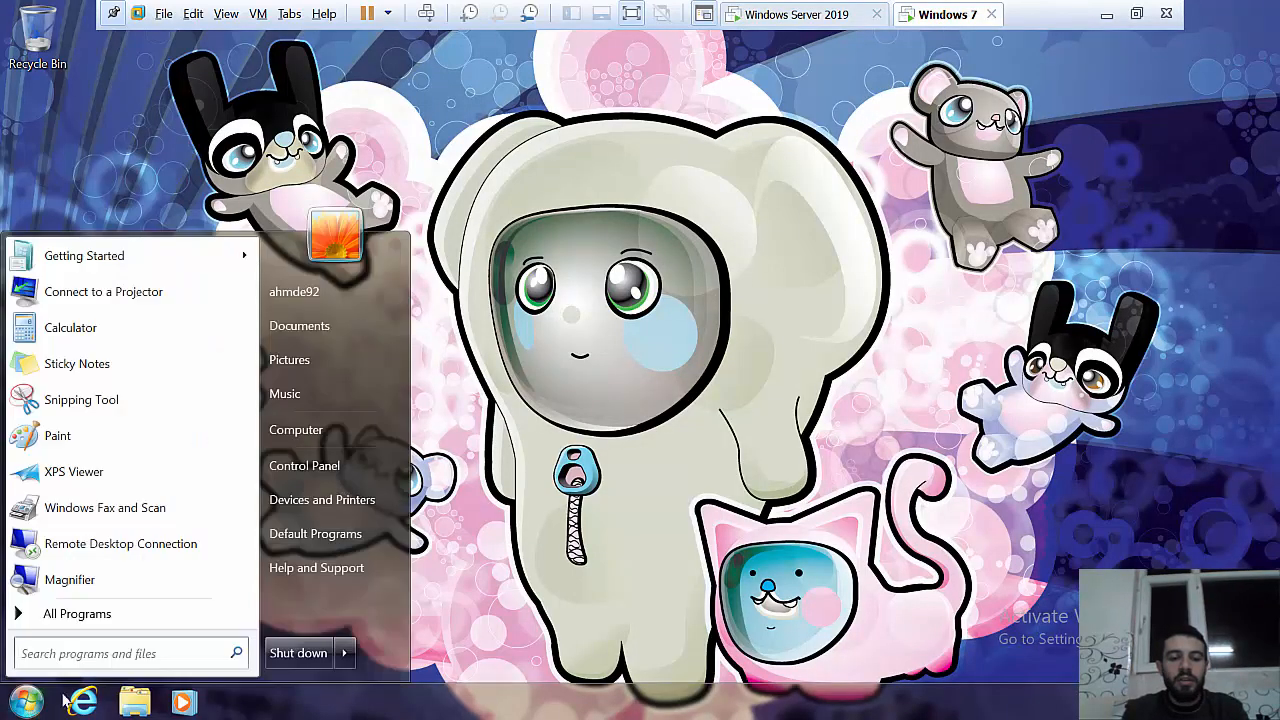
click(345, 653)
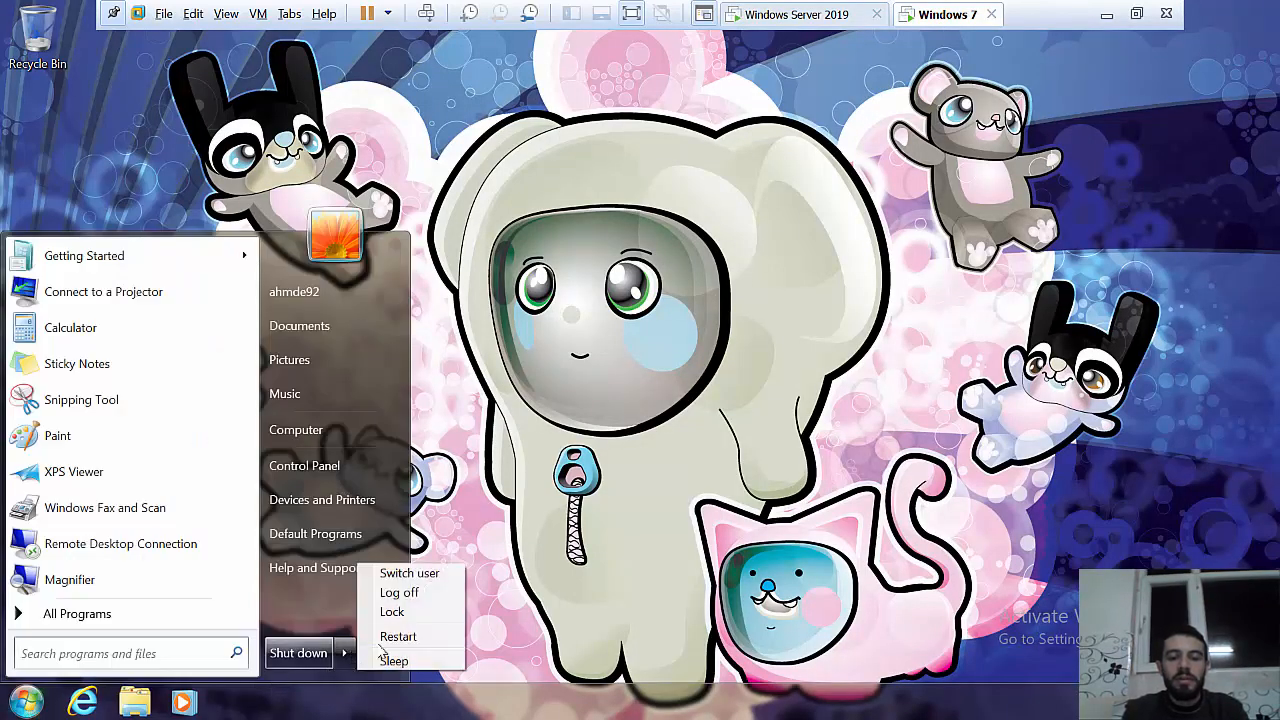
click(420, 572)
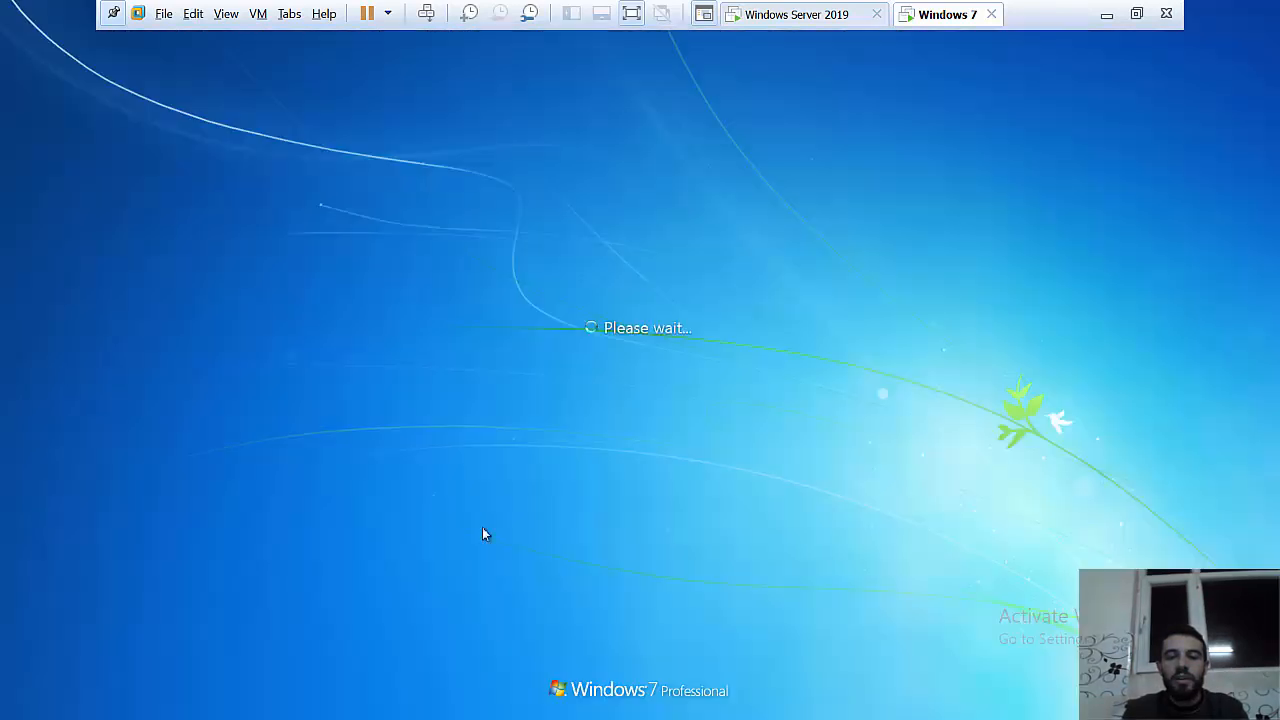
key(ctrl+alt+Insert)
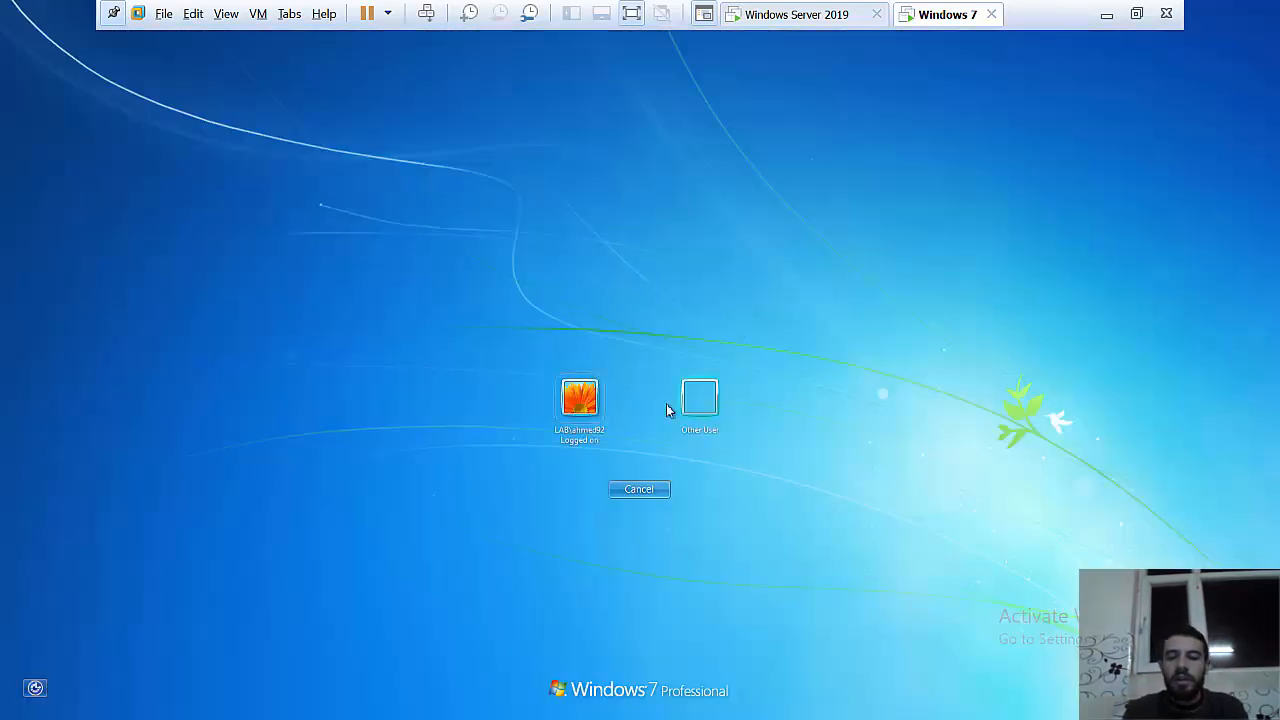
click(600, 405)
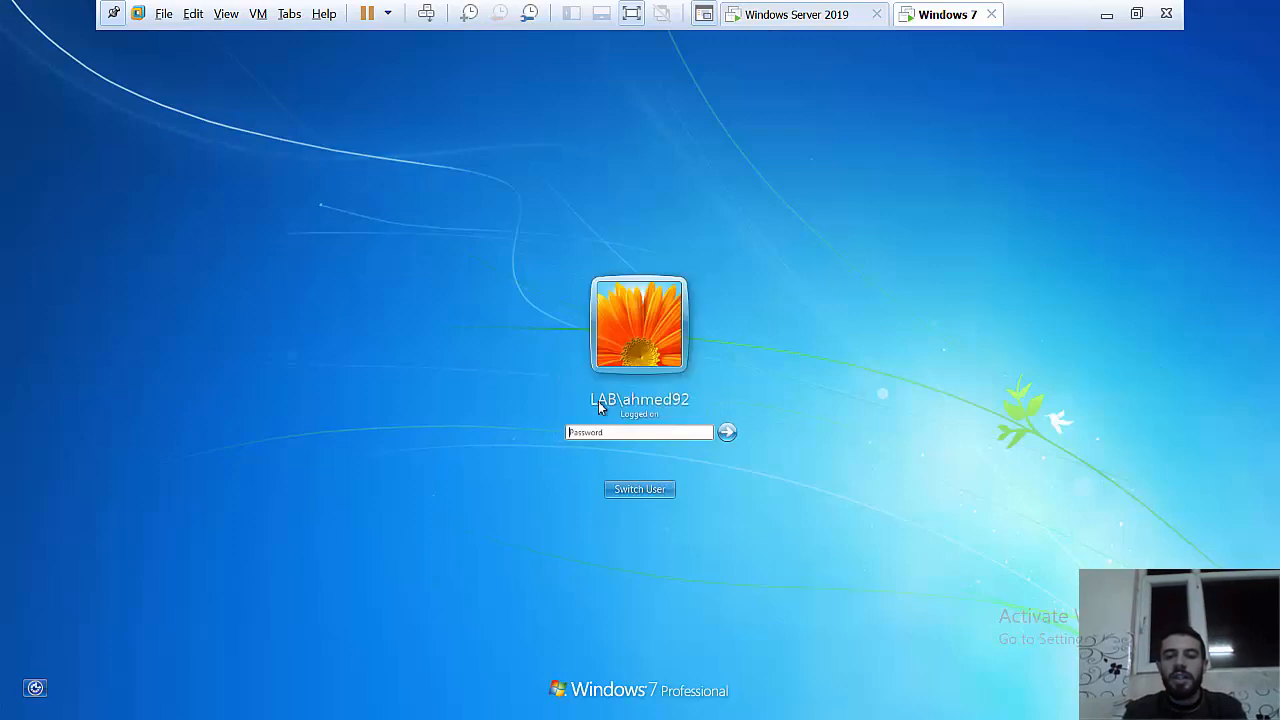
click(639, 432)
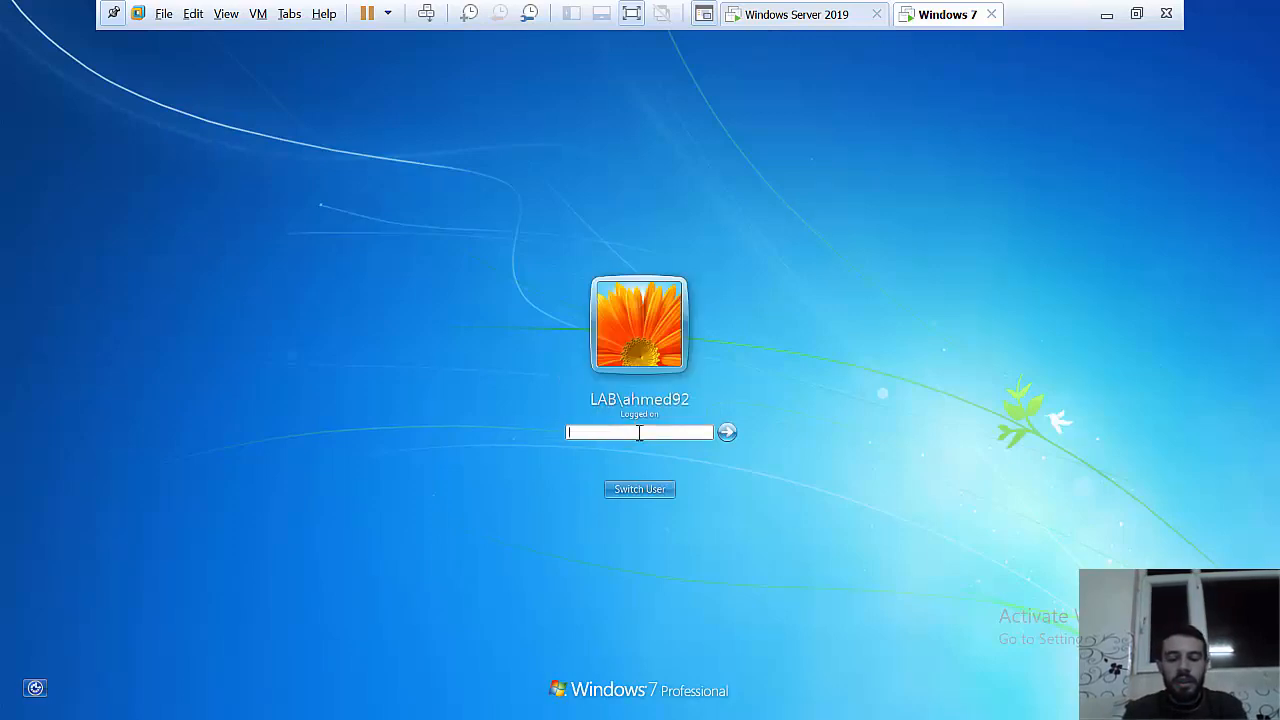
text(•••••)
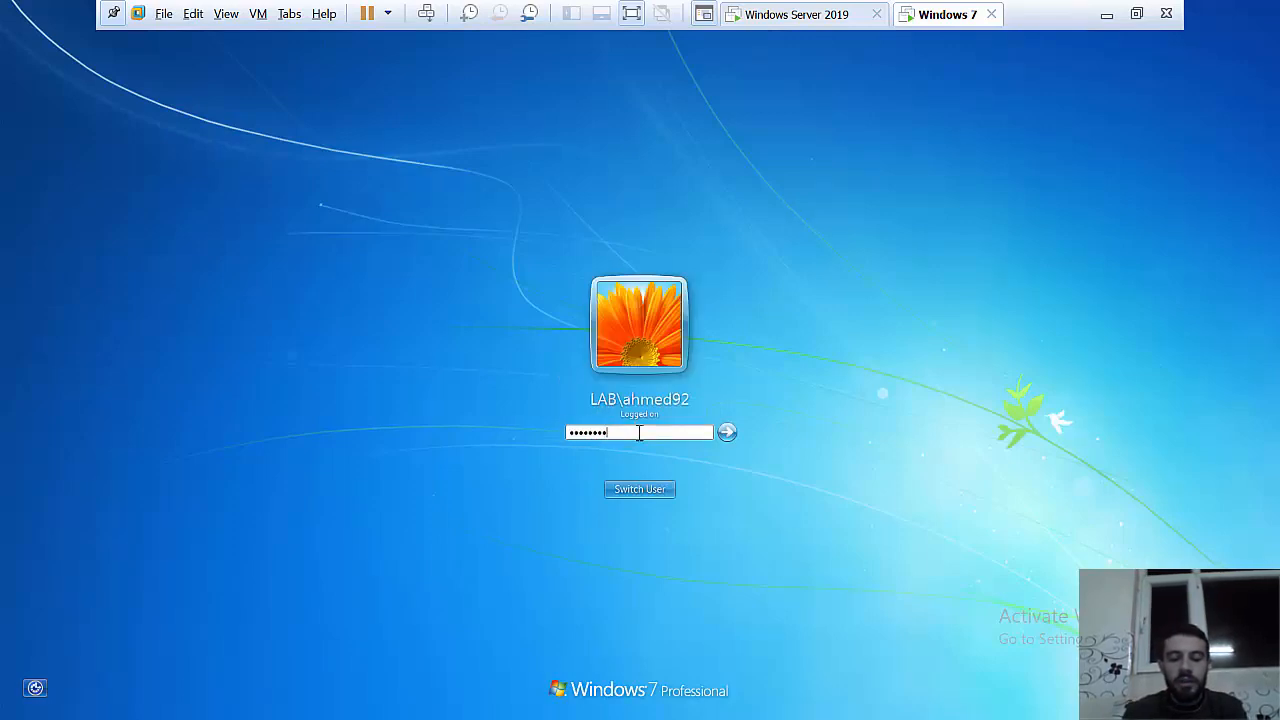
key(Return)
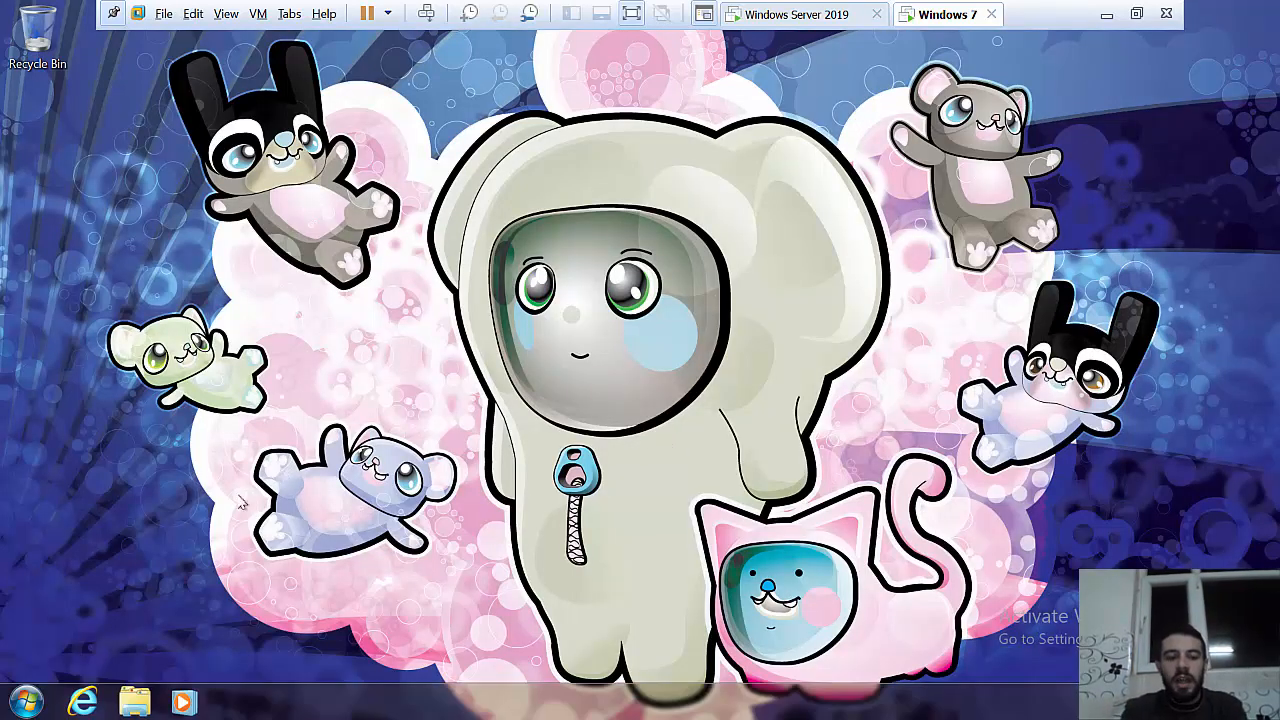
Step: Log the domain user off Windows 7 from the Start menu's shut down options
click(52, 694)
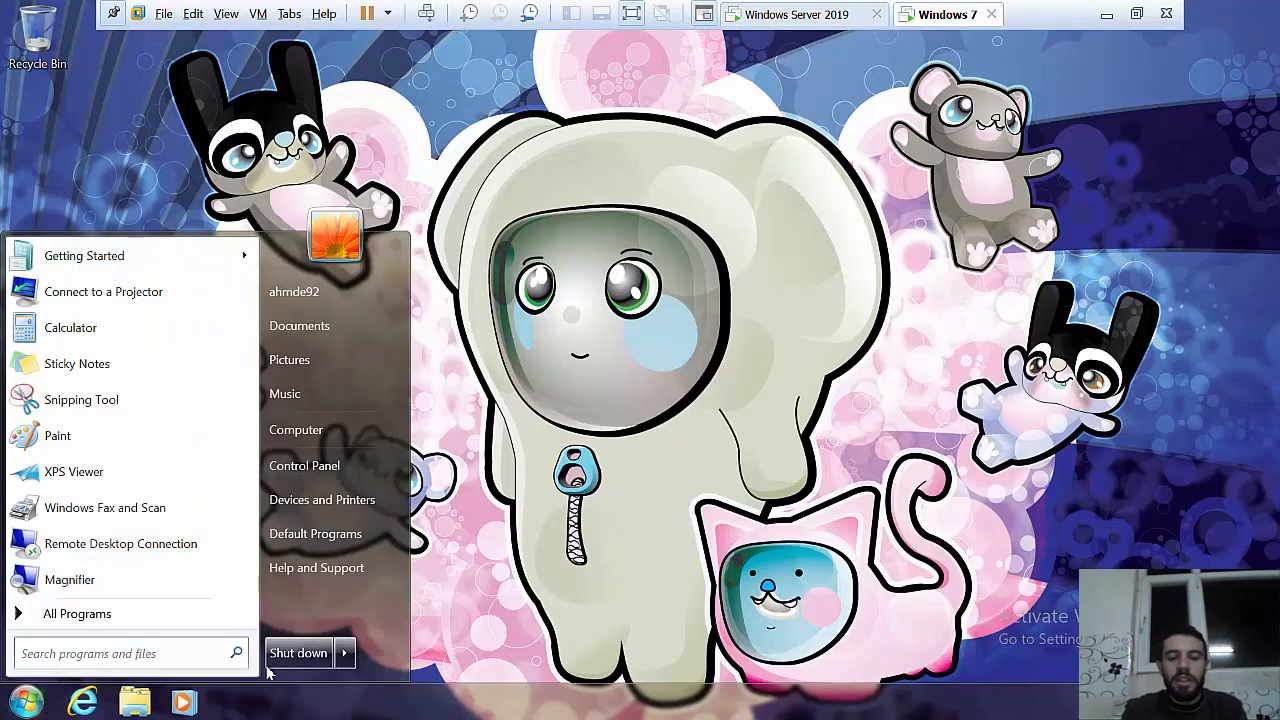
click(345, 655)
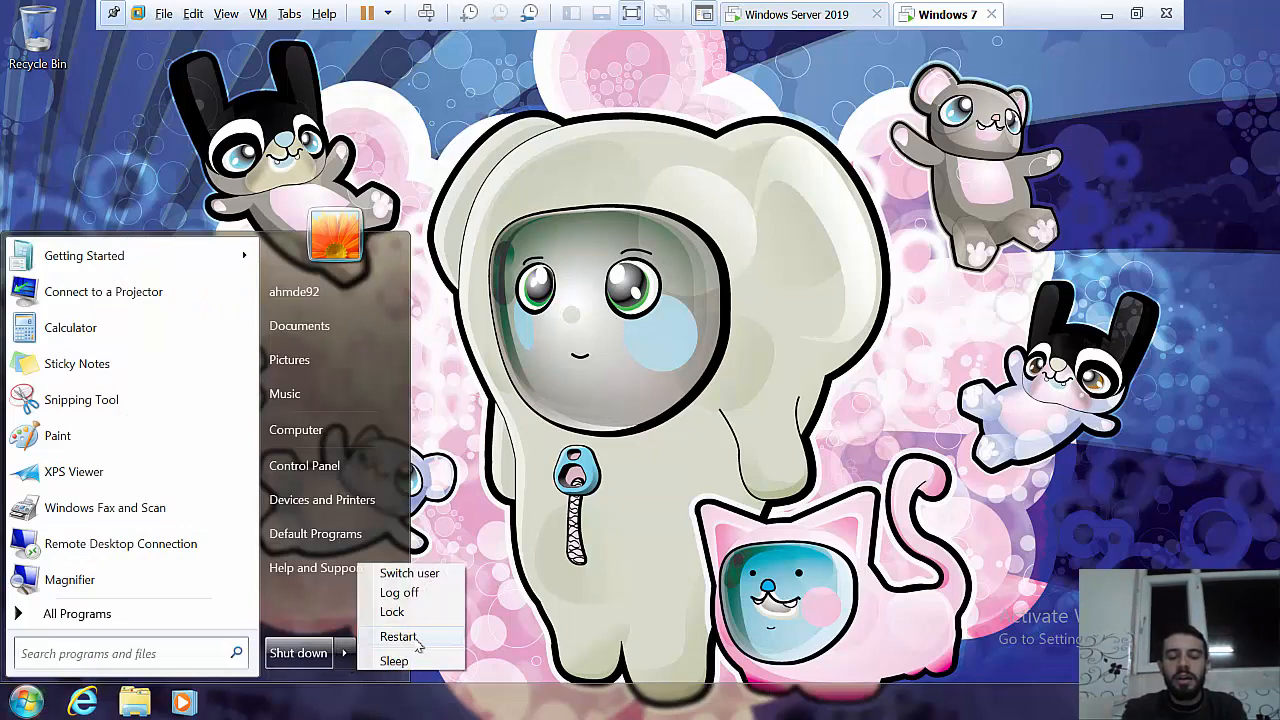
click(415, 593)
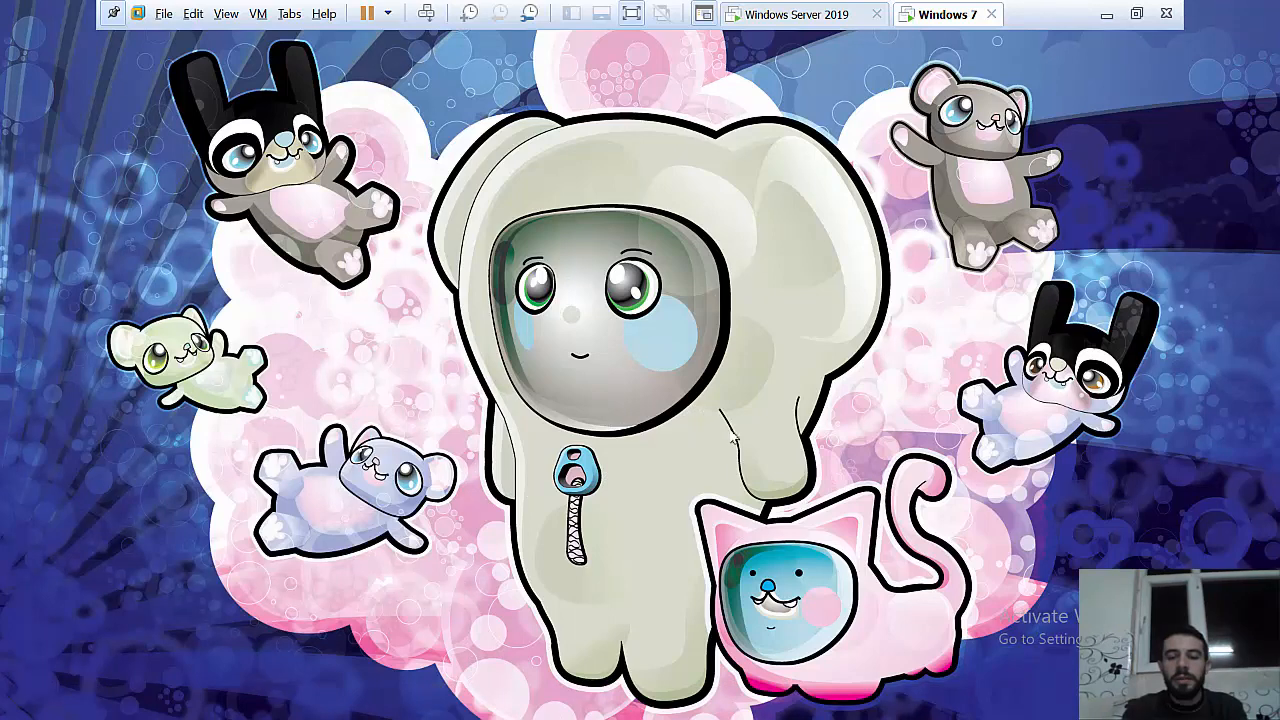
Step: Attempt a Windows 7 logon, get the account-disabled error, then switch back to Windows Server 2019
key(ctrl+alt+Insert)
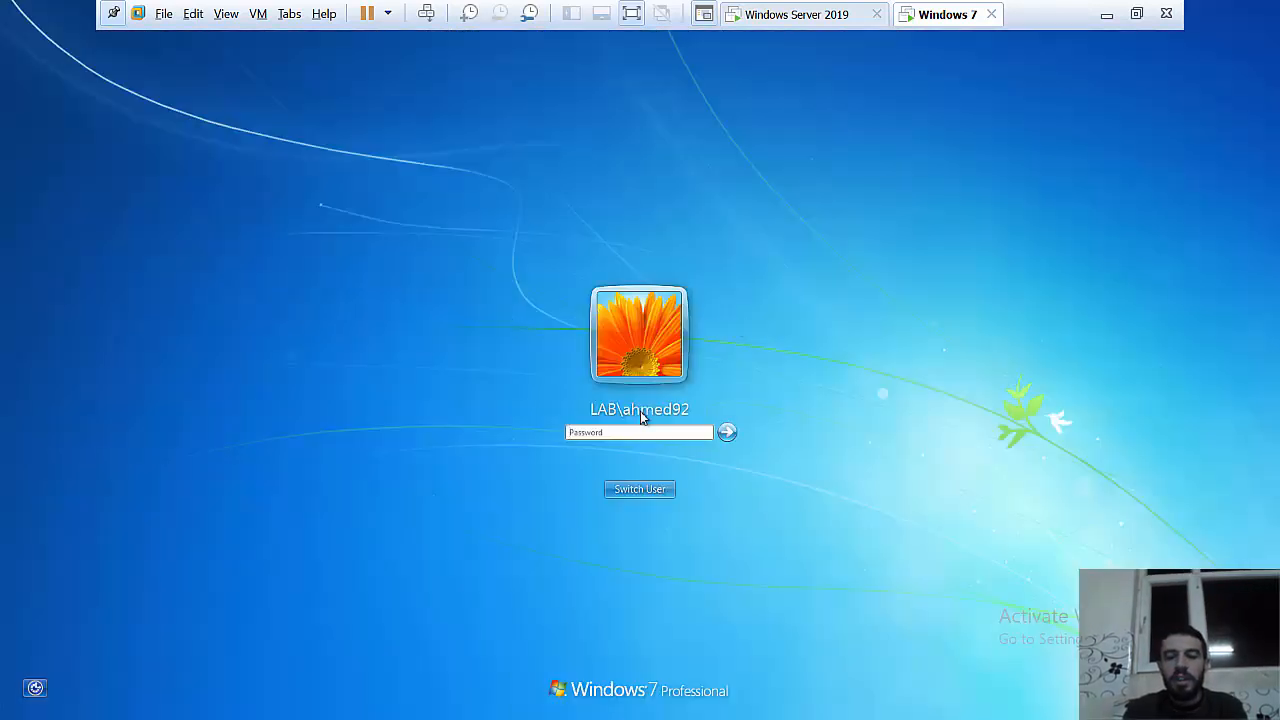
text(P)
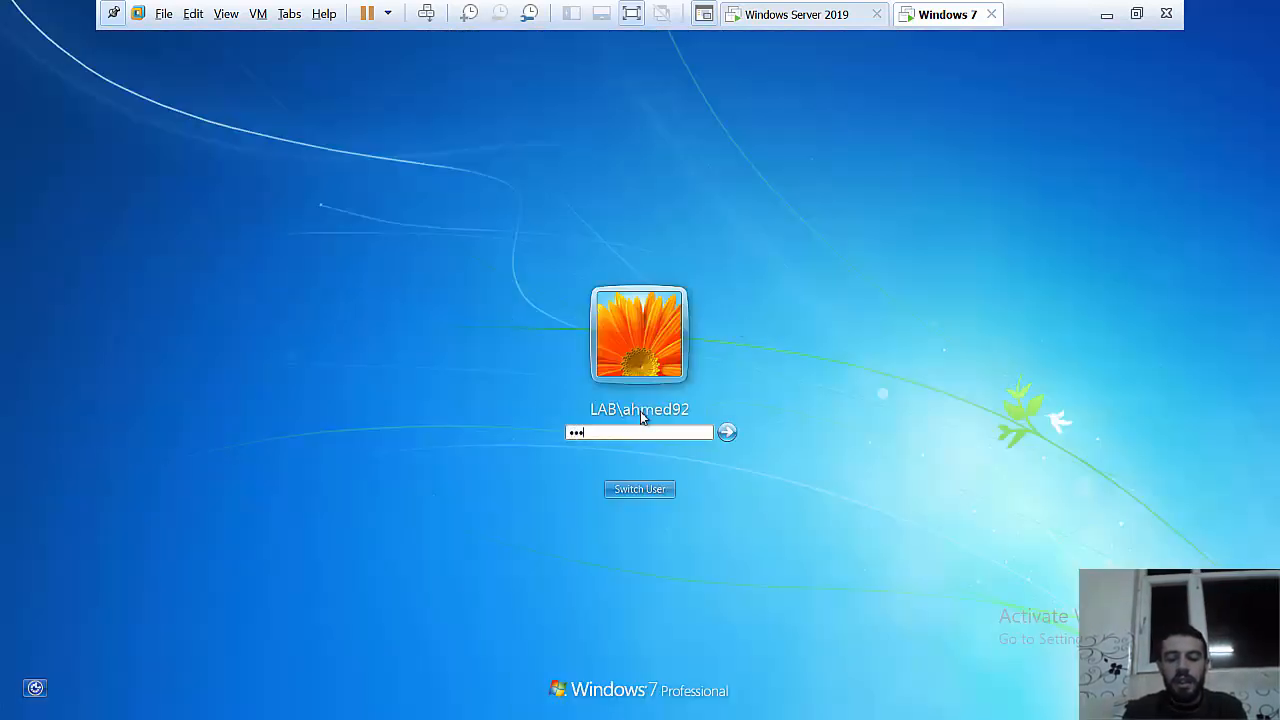
text(@ssw0rd)
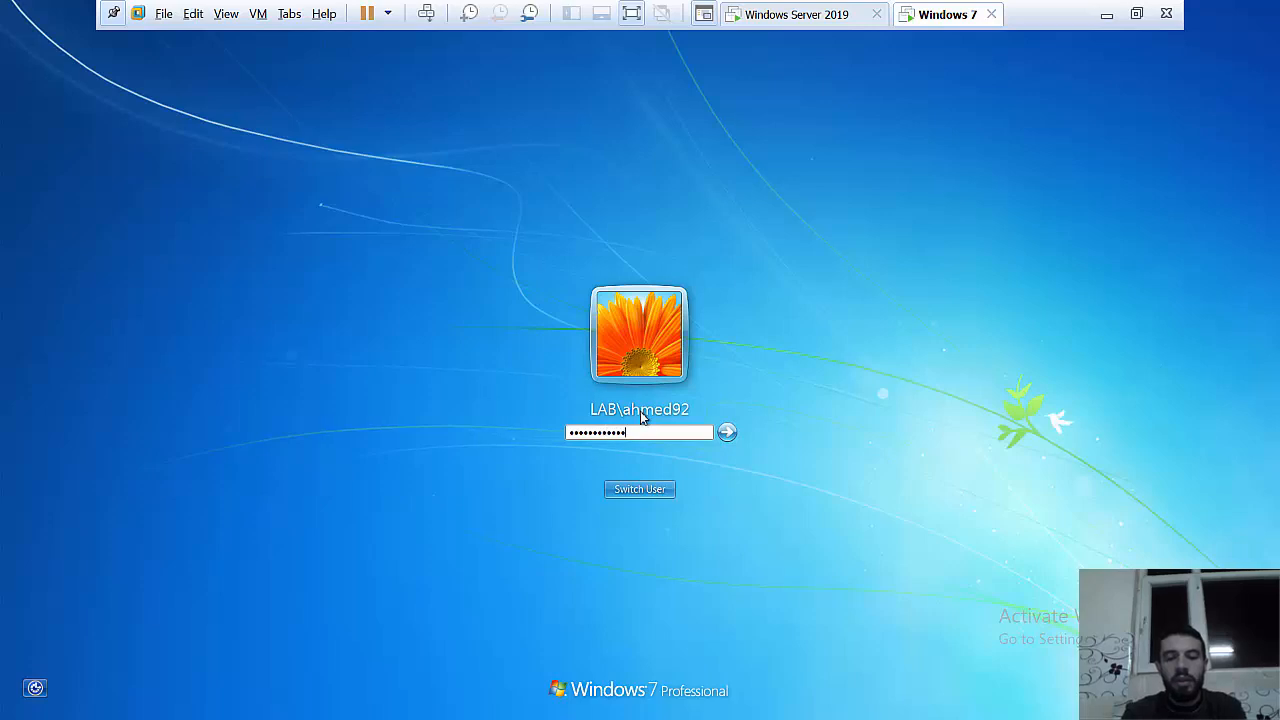
key(Return)
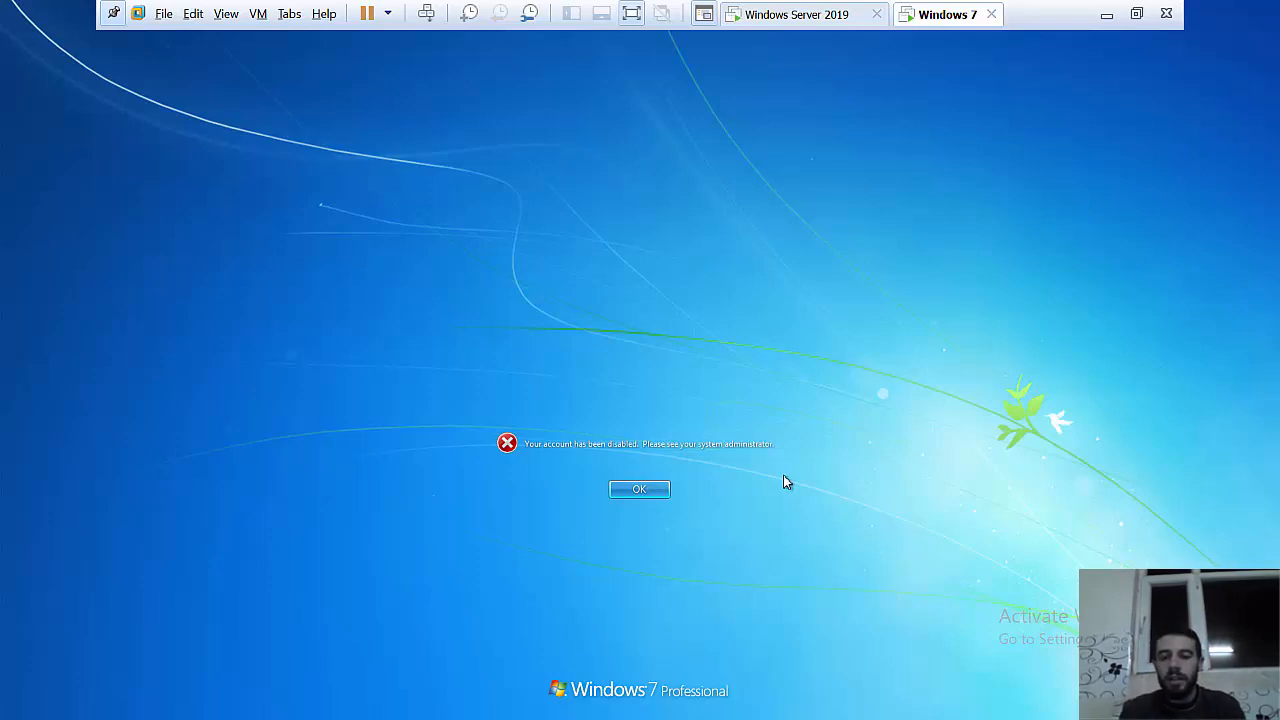
click(805, 12)
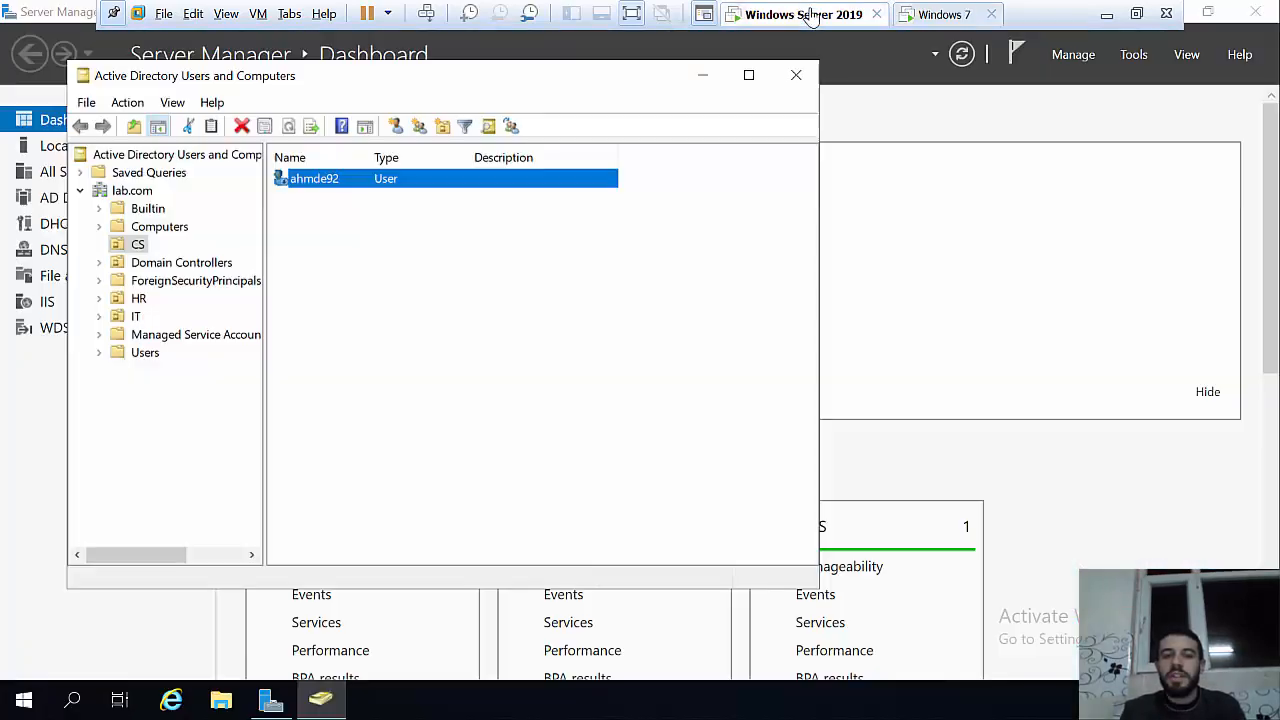
Step: Untick 'Account is disabled' on the CS user's Account tab, apply, and close the properties
double_click(369, 179)
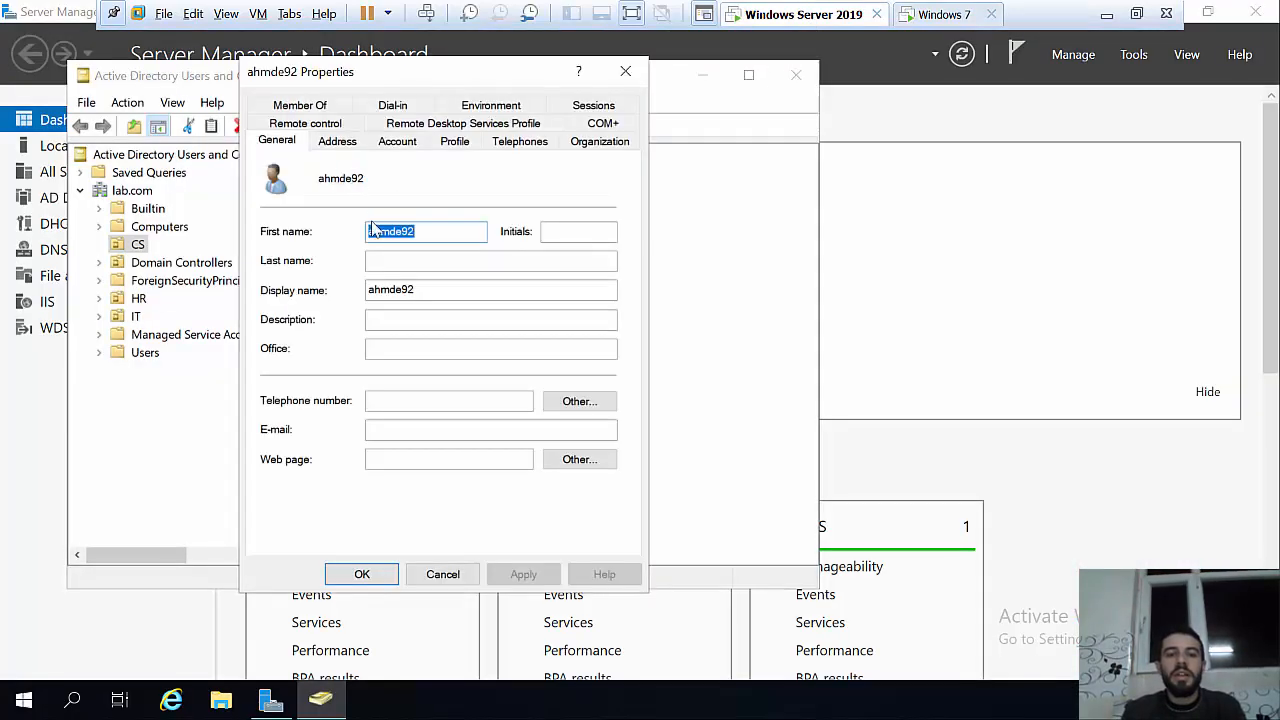
click(398, 146)
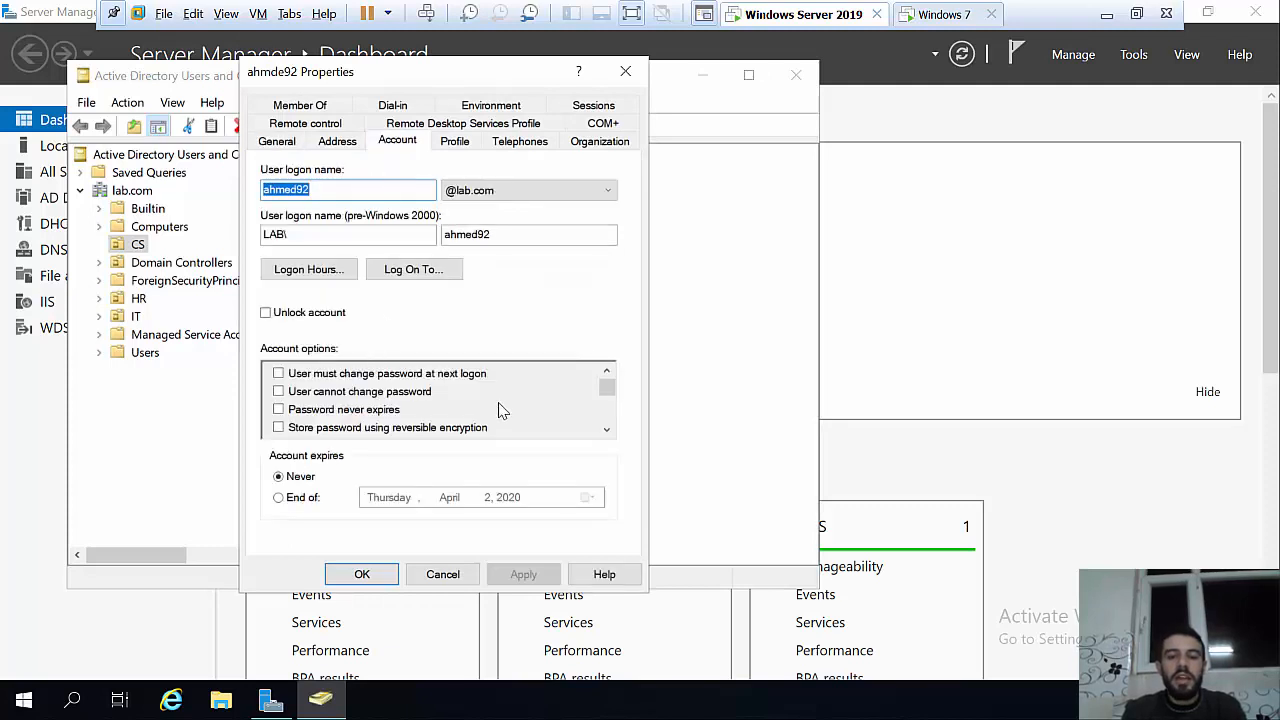
click(605, 430)
click(605, 430)
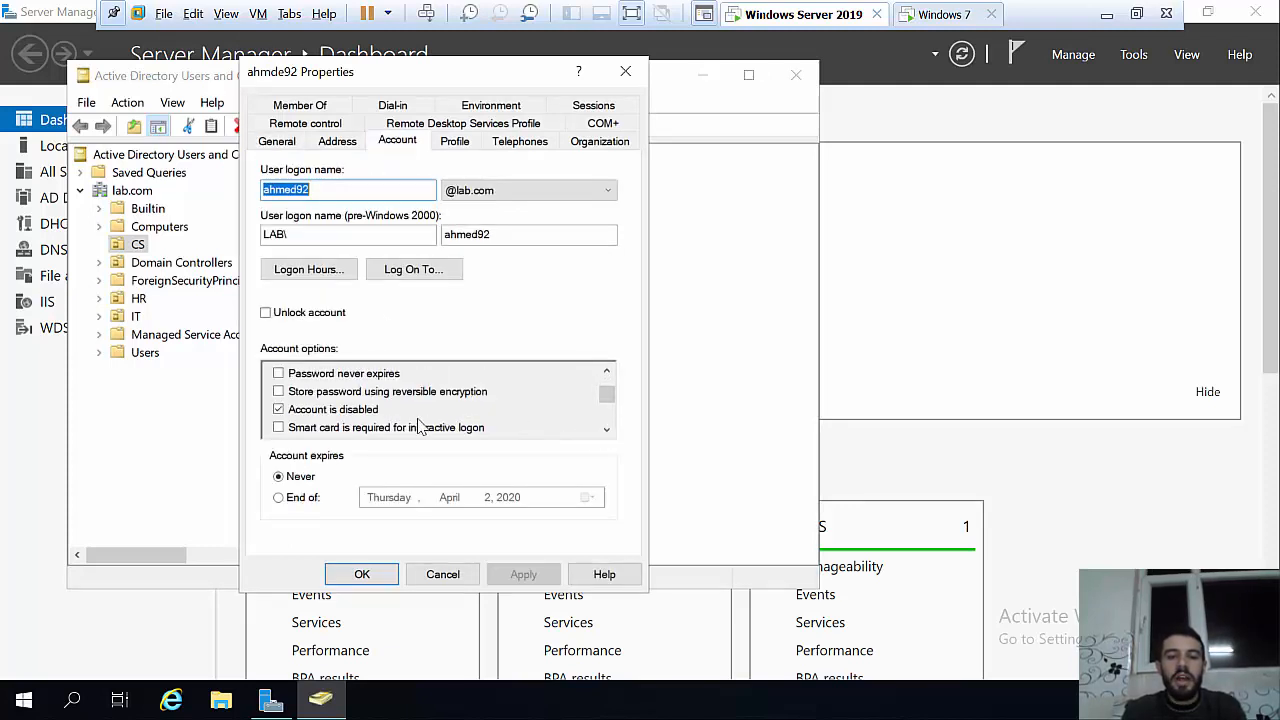
click(278, 410)
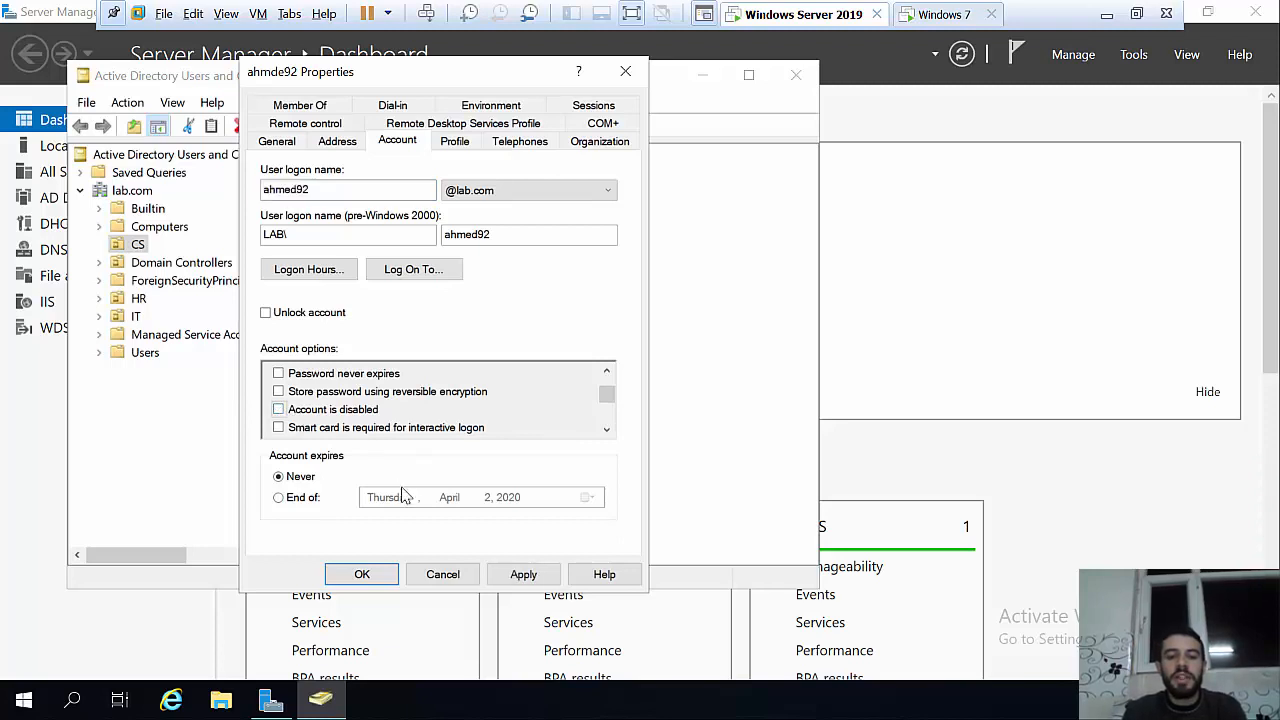
click(522, 574)
click(362, 574)
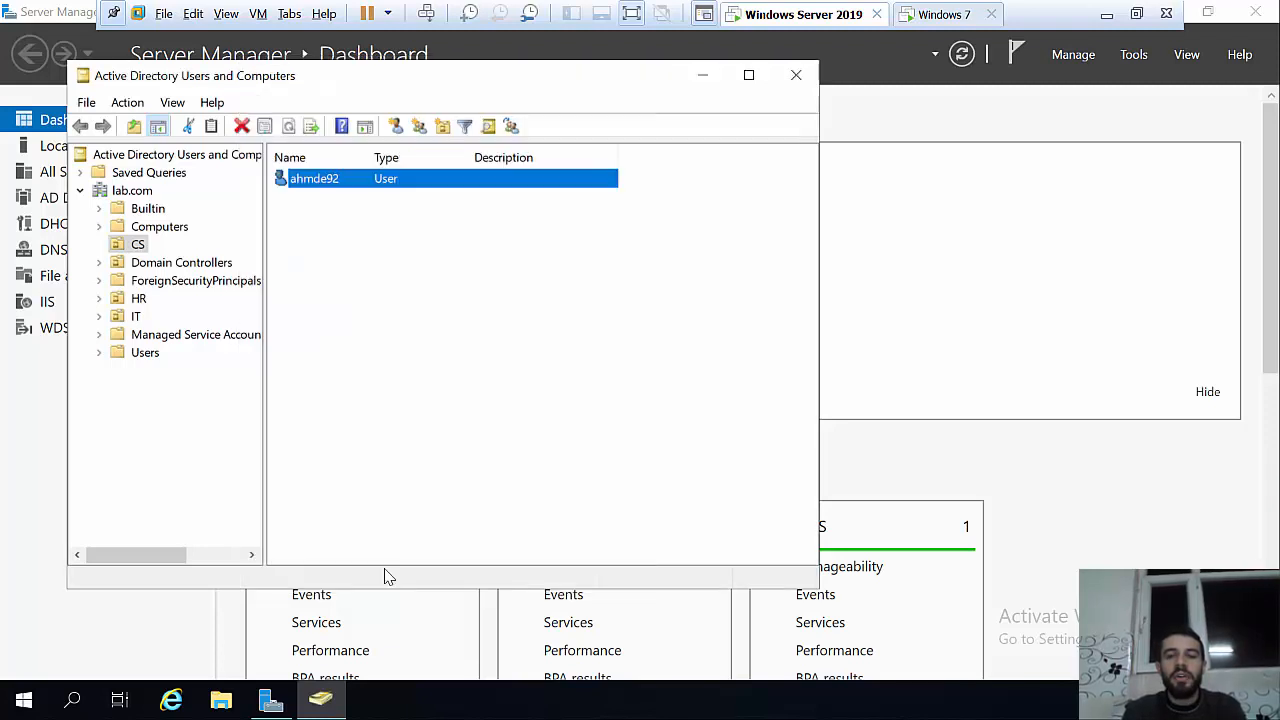
Step: Dismiss the disabled-account error, log on to Windows 7 with the password, close Windows Activation, and return to the server
click(944, 14)
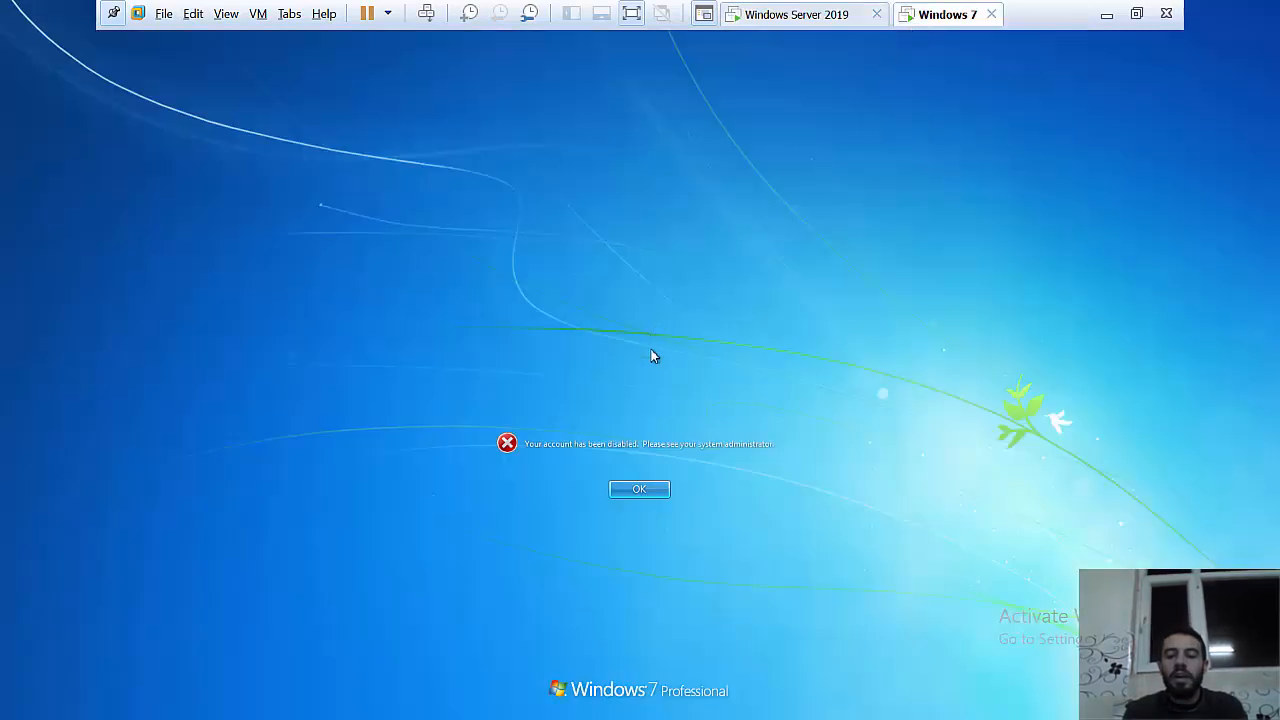
key(Return)
text(1234)
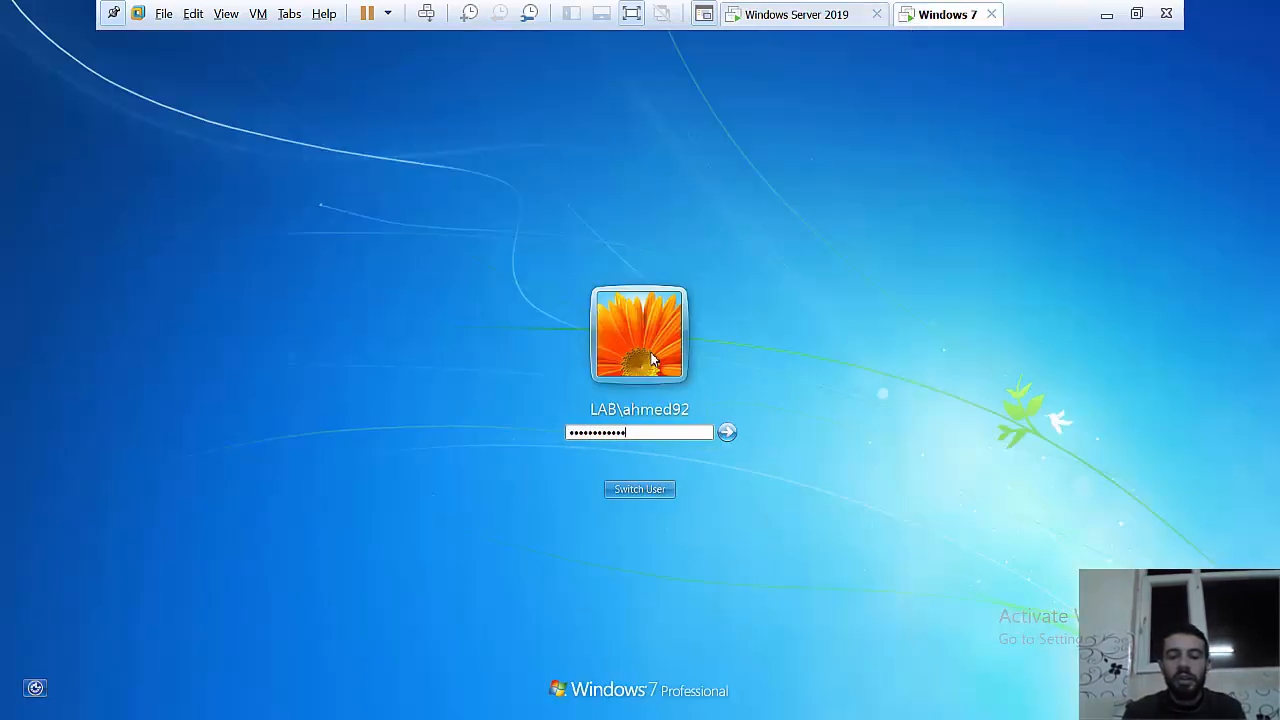
key(Return)
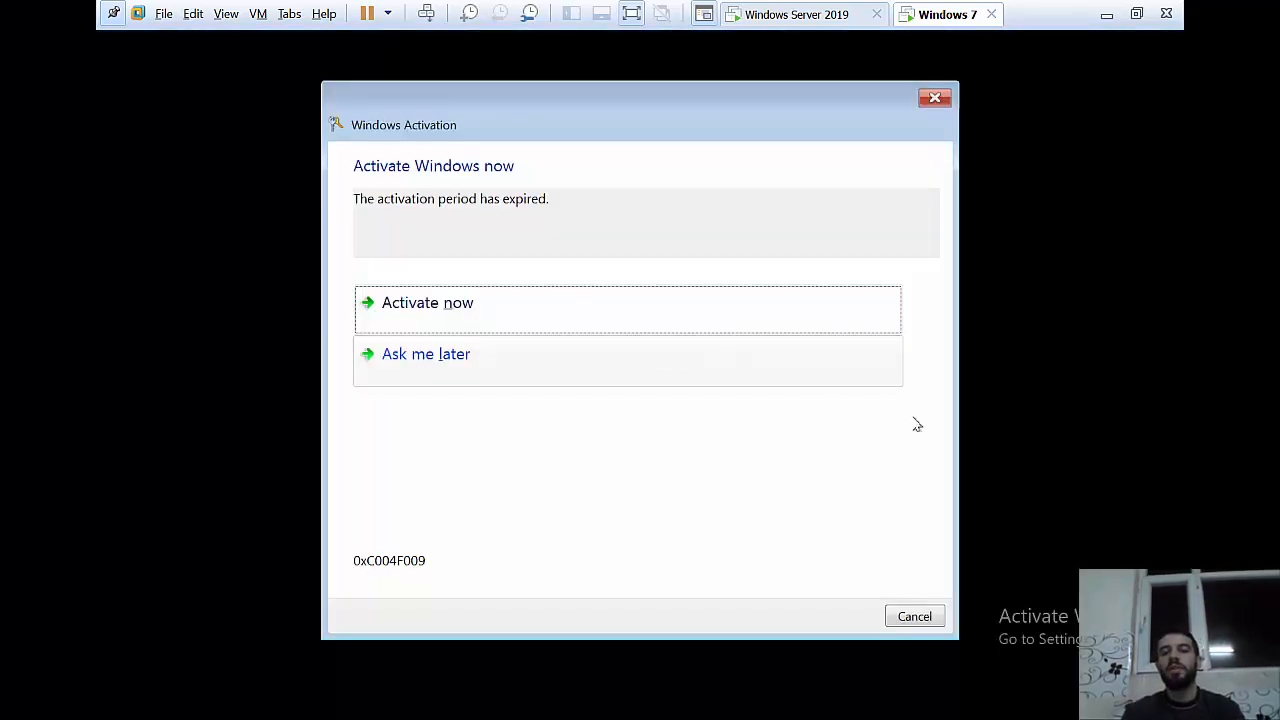
click(933, 98)
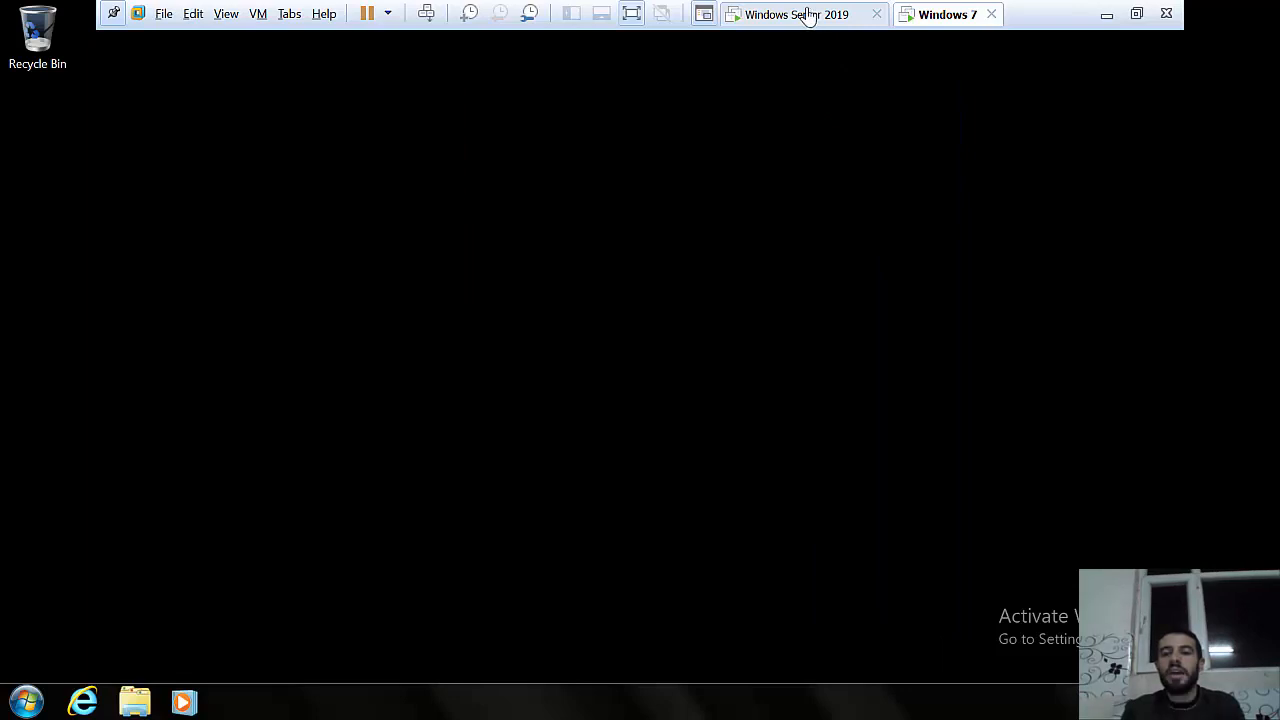
click(803, 14)
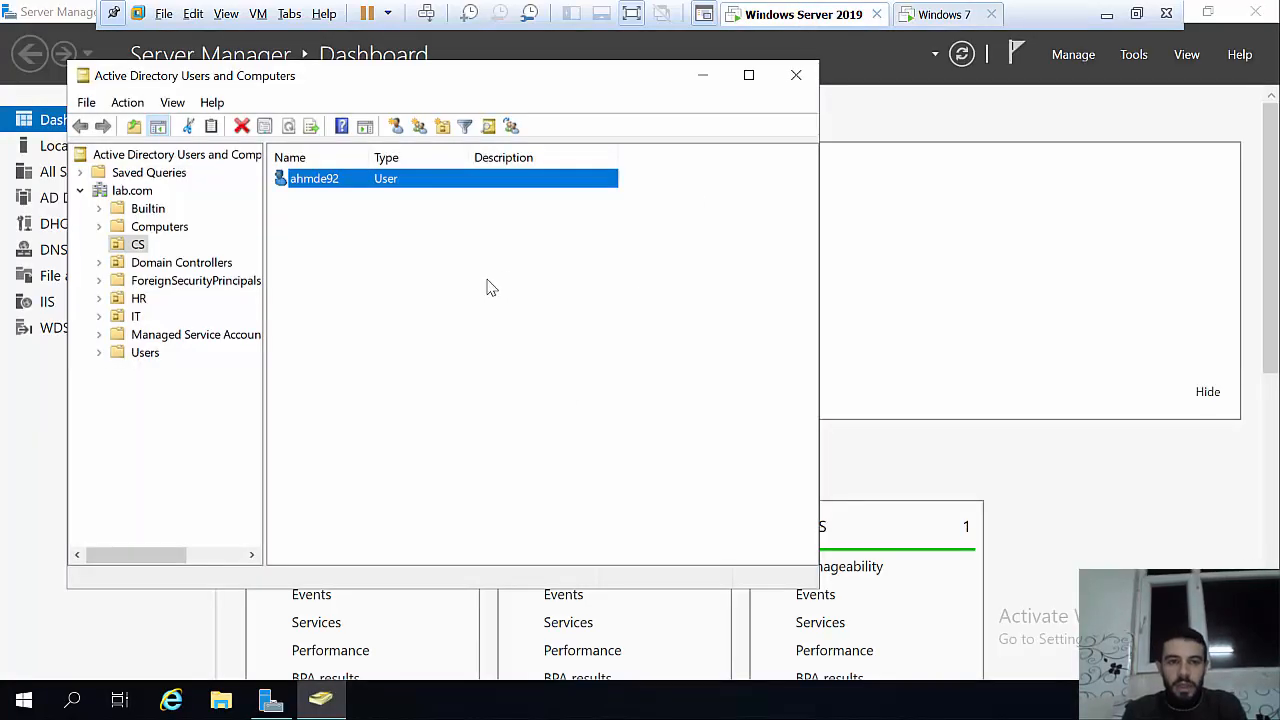
Step: Close Active Directory Users and Computers and launch Group Policy Management from Server Manager Tools
click(804, 84)
click(1134, 55)
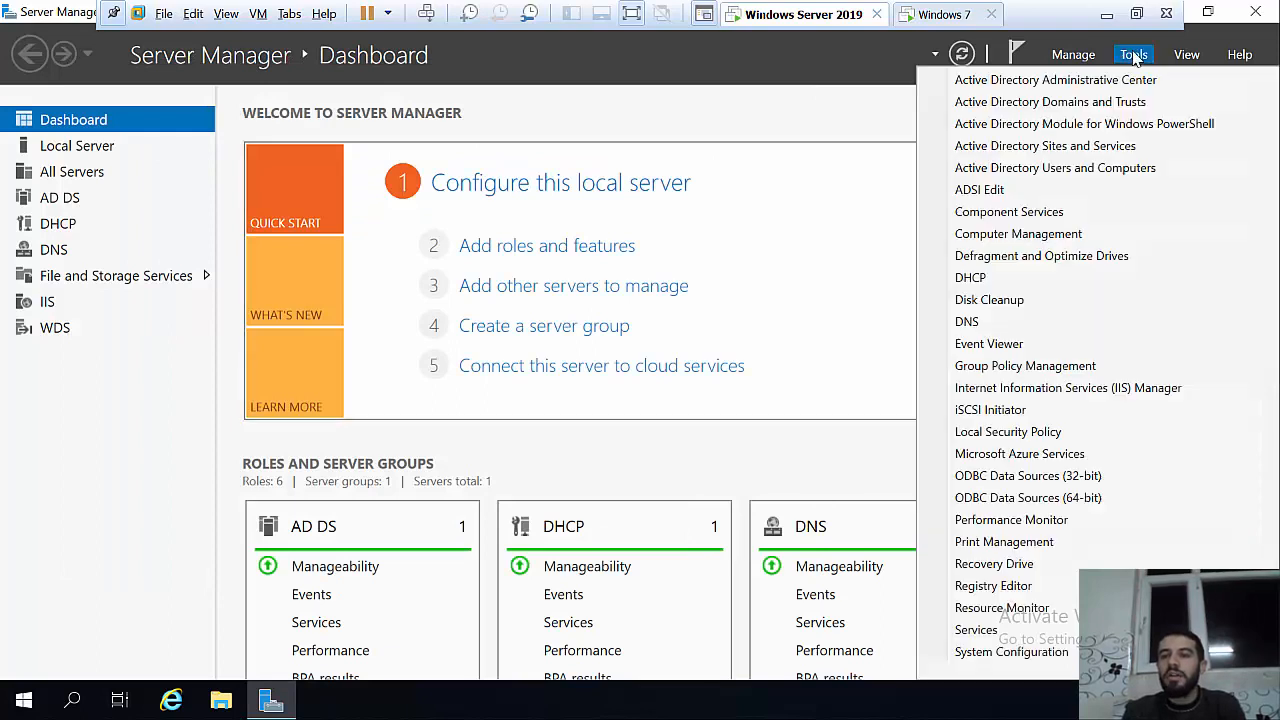
click(1058, 368)
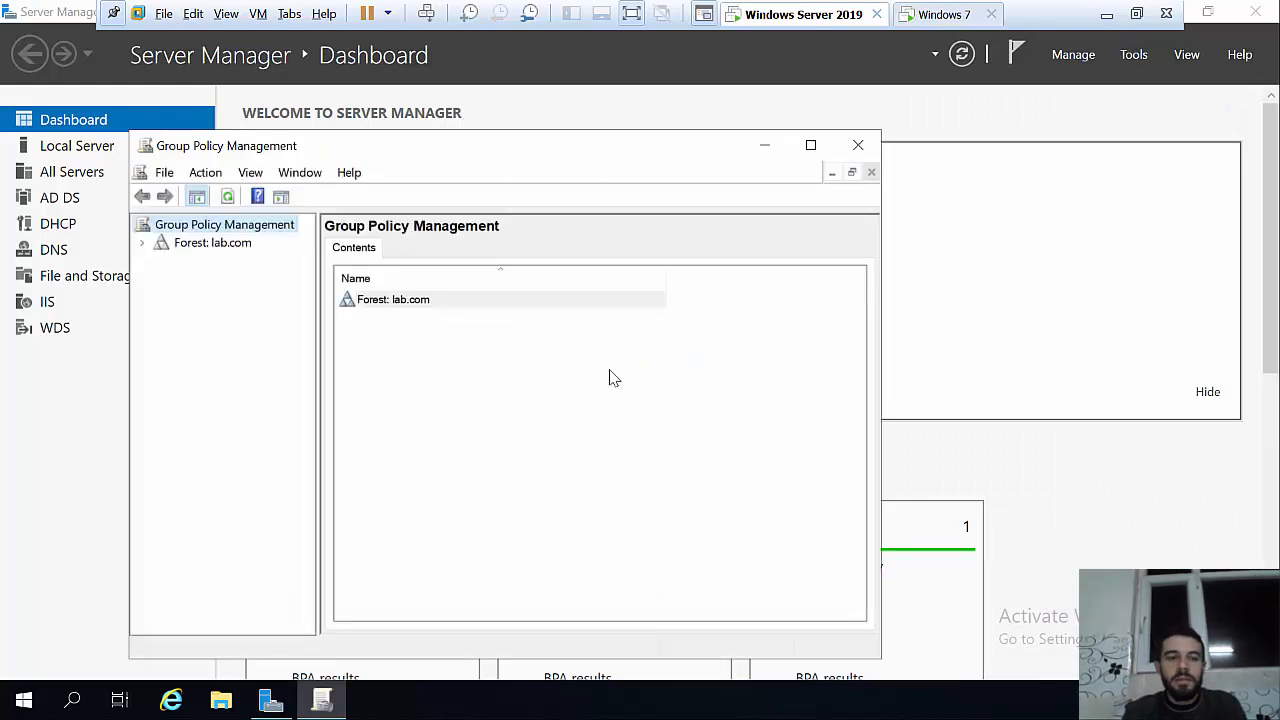
Step: Expand Forest > Domains > lab.com and choose Create a GPO and Link it here on CS
click(142, 243)
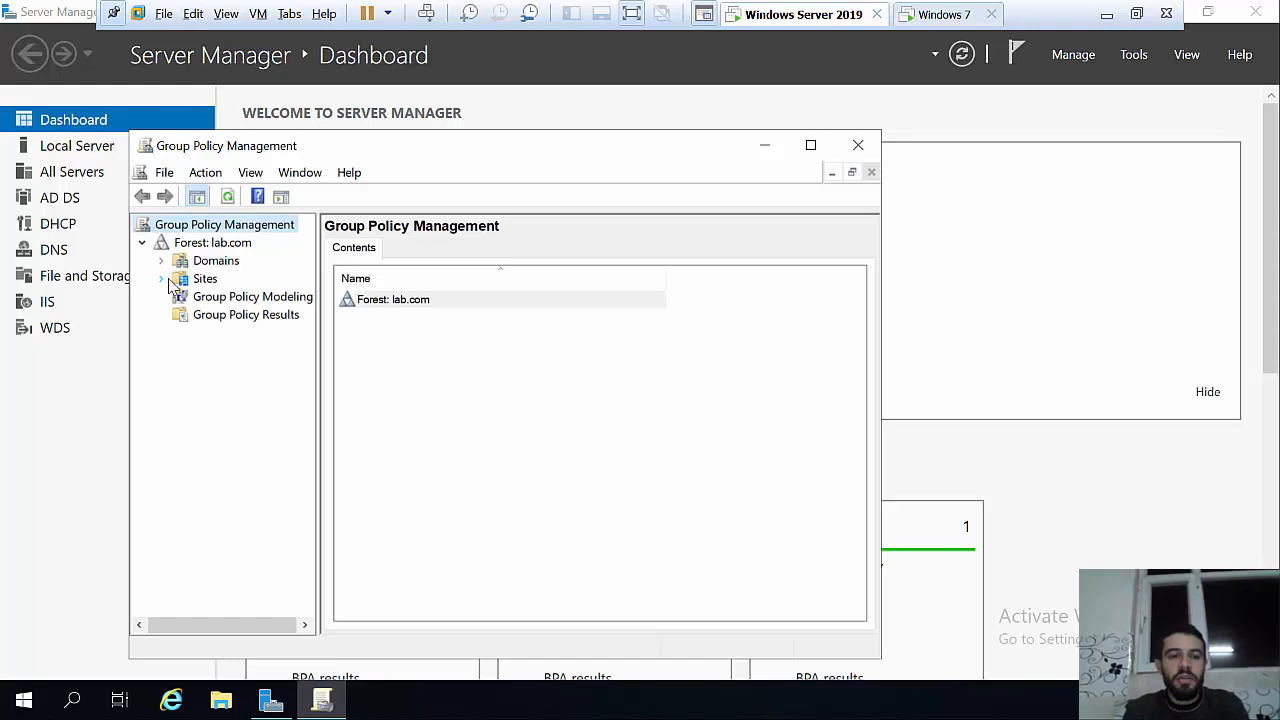
click(159, 261)
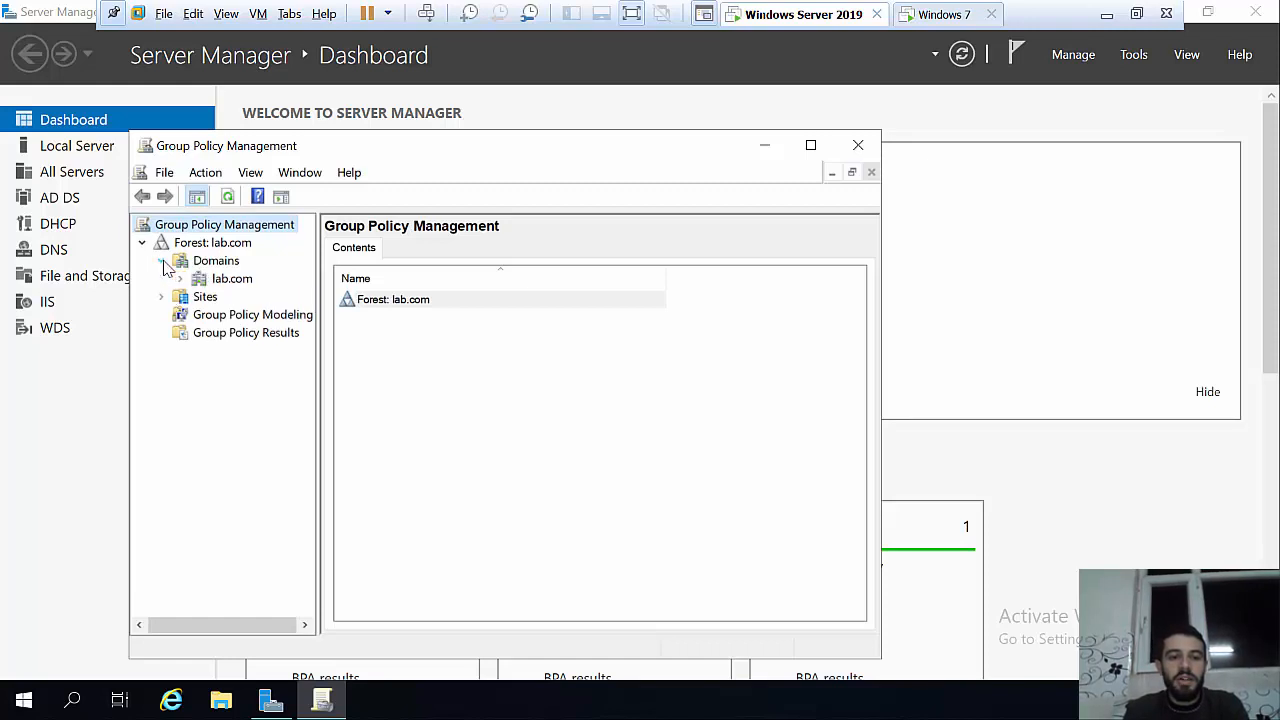
click(180, 278)
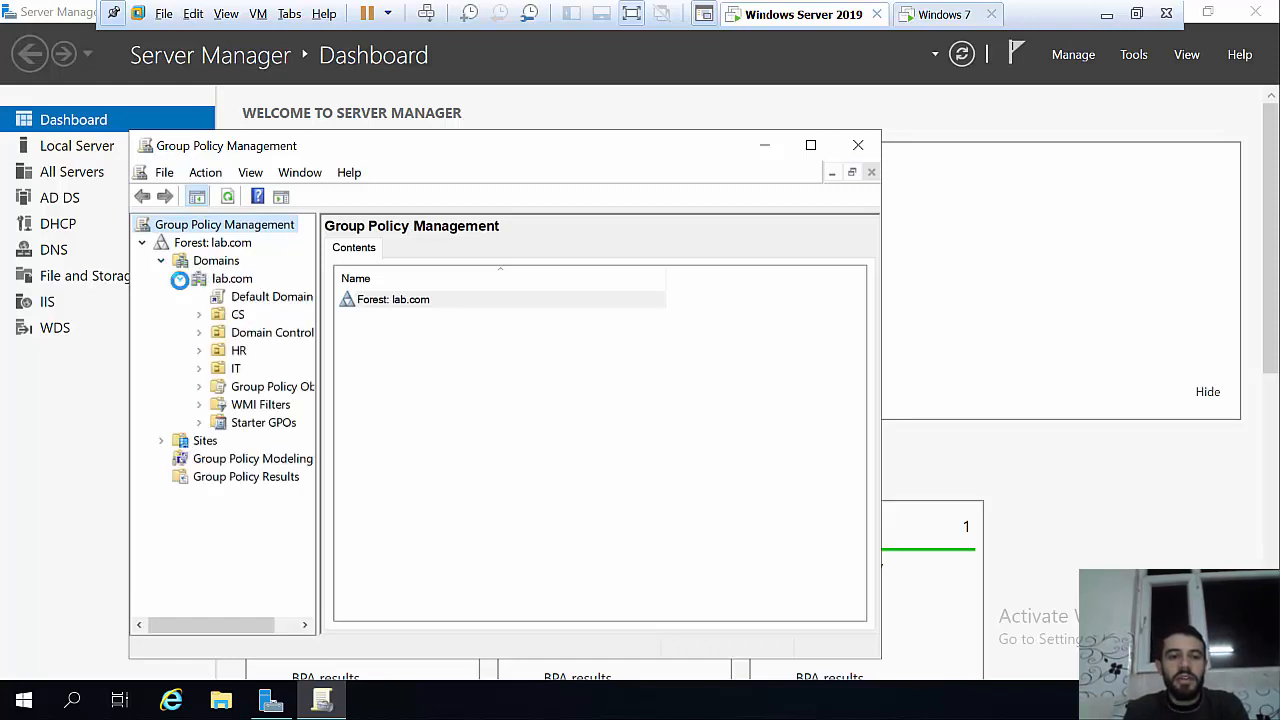
right_click(220, 318)
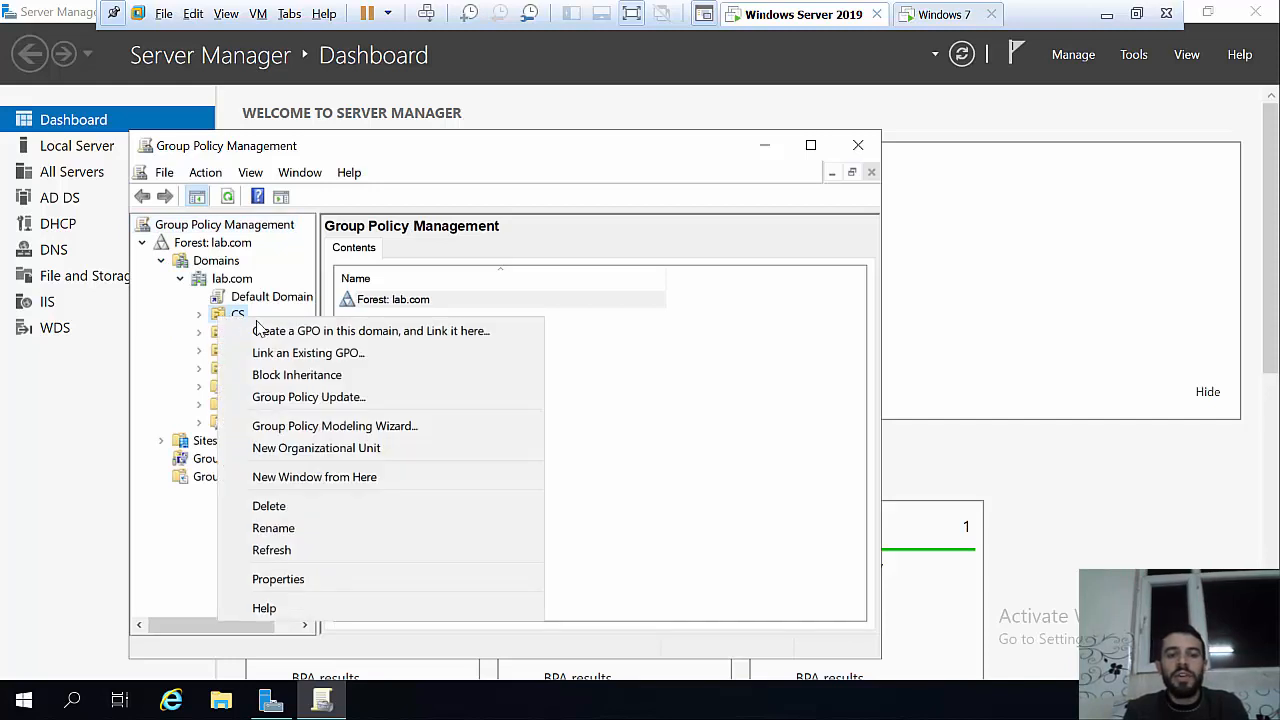
click(288, 331)
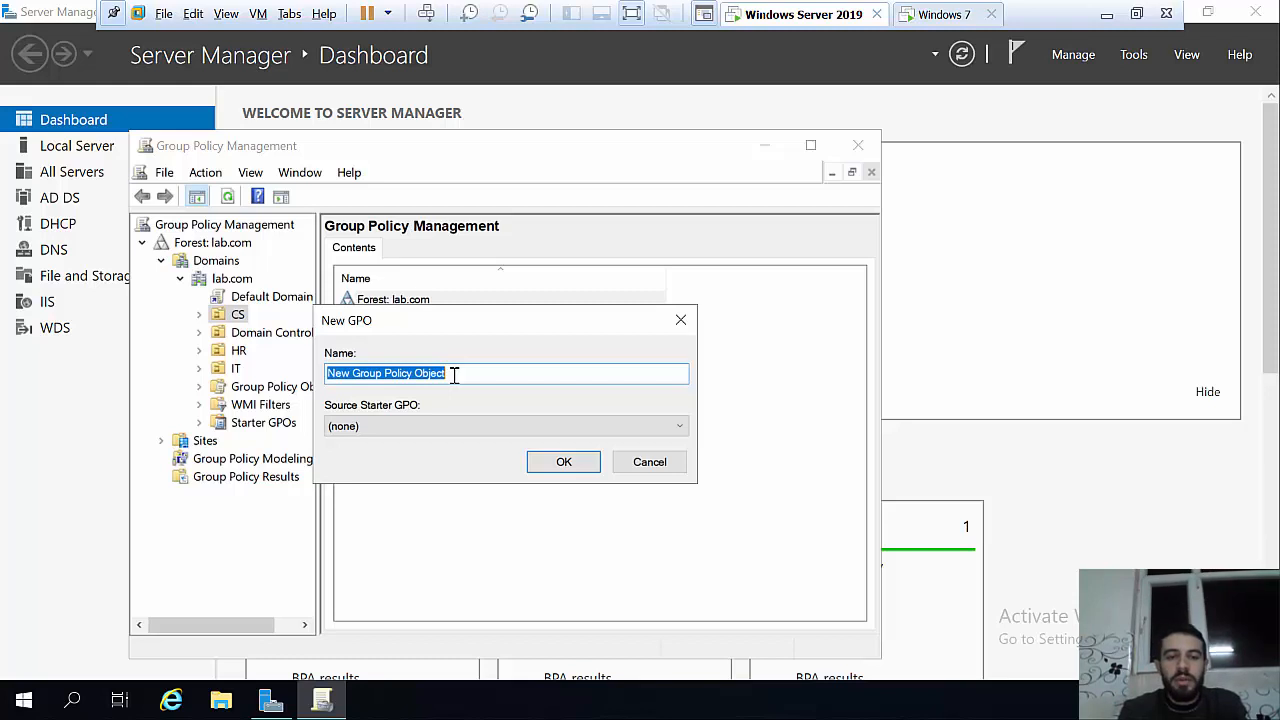
Step: Try naming the CS GPO 'cpanel', dismiss the duplicate-name error, and rename it 'cpanel2' instead
text(cpanel)
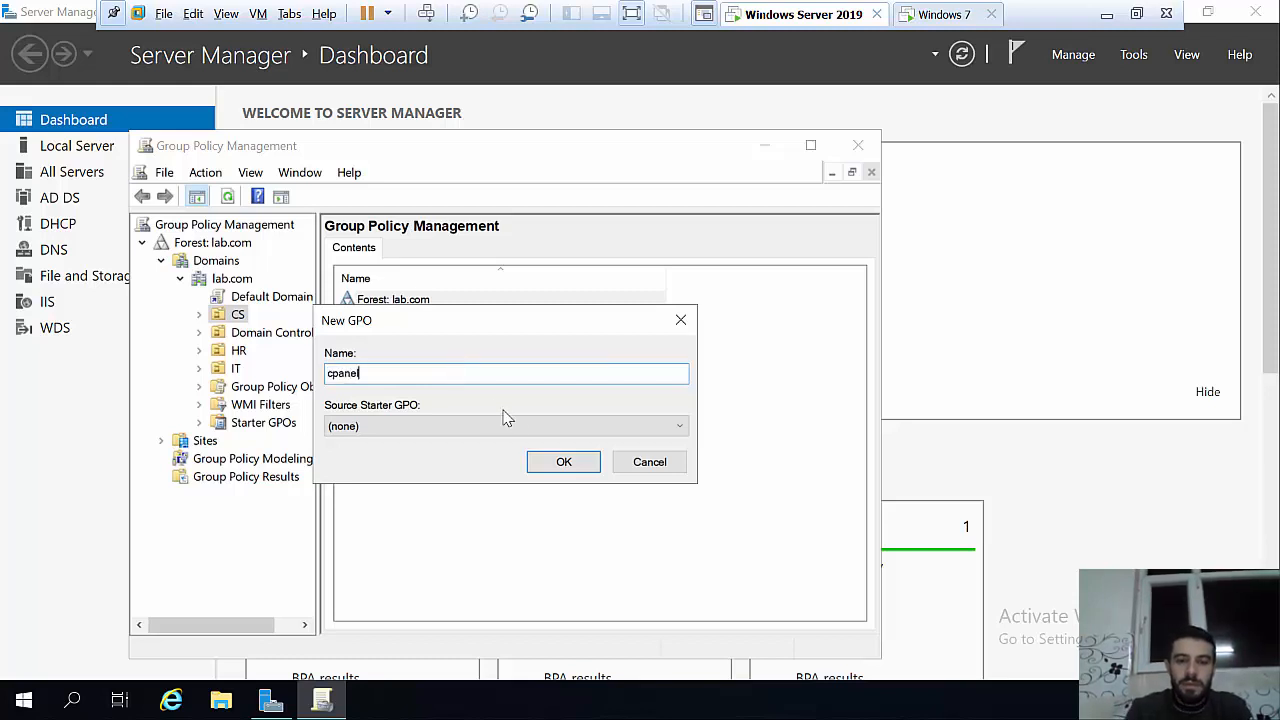
click(563, 461)
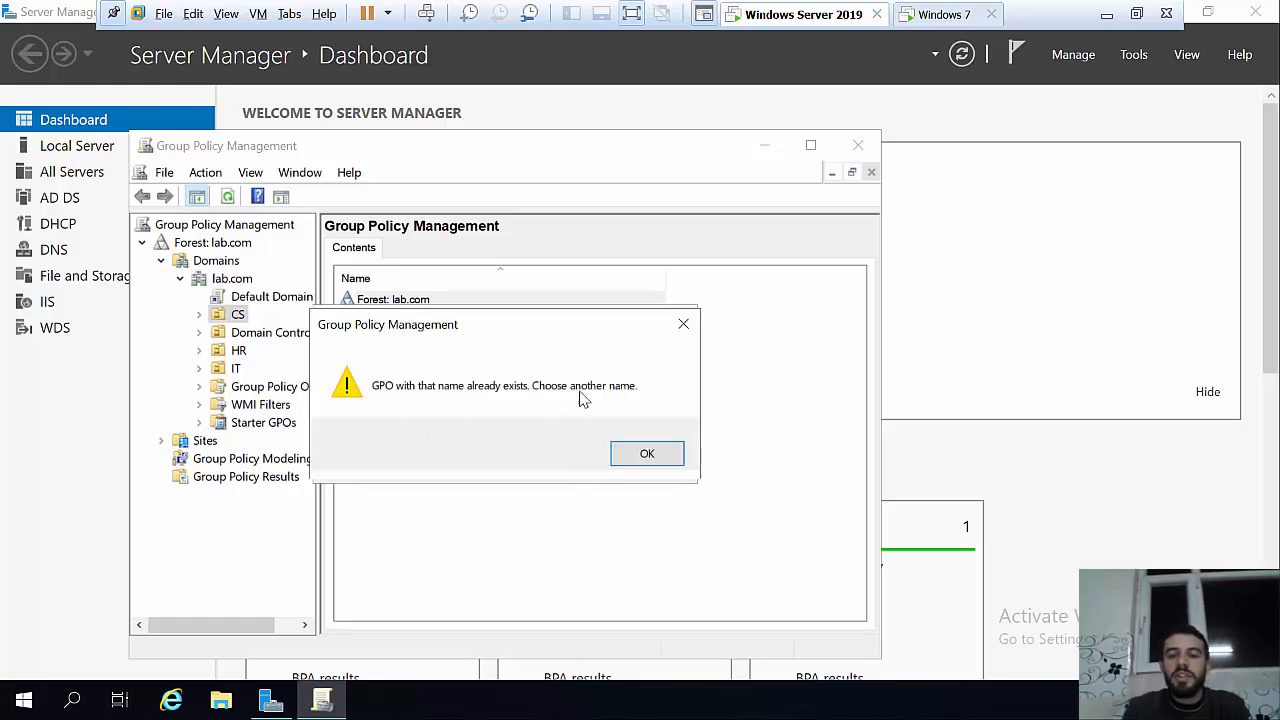
click(648, 455)
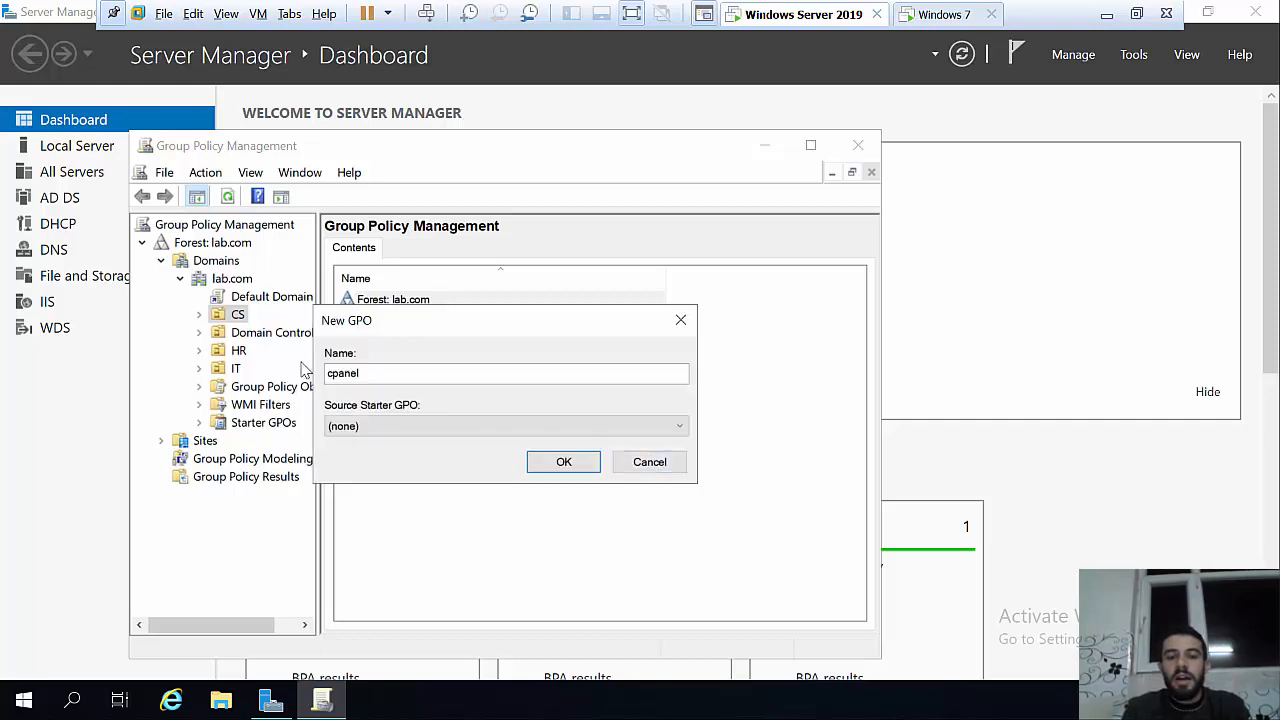
click(372, 375)
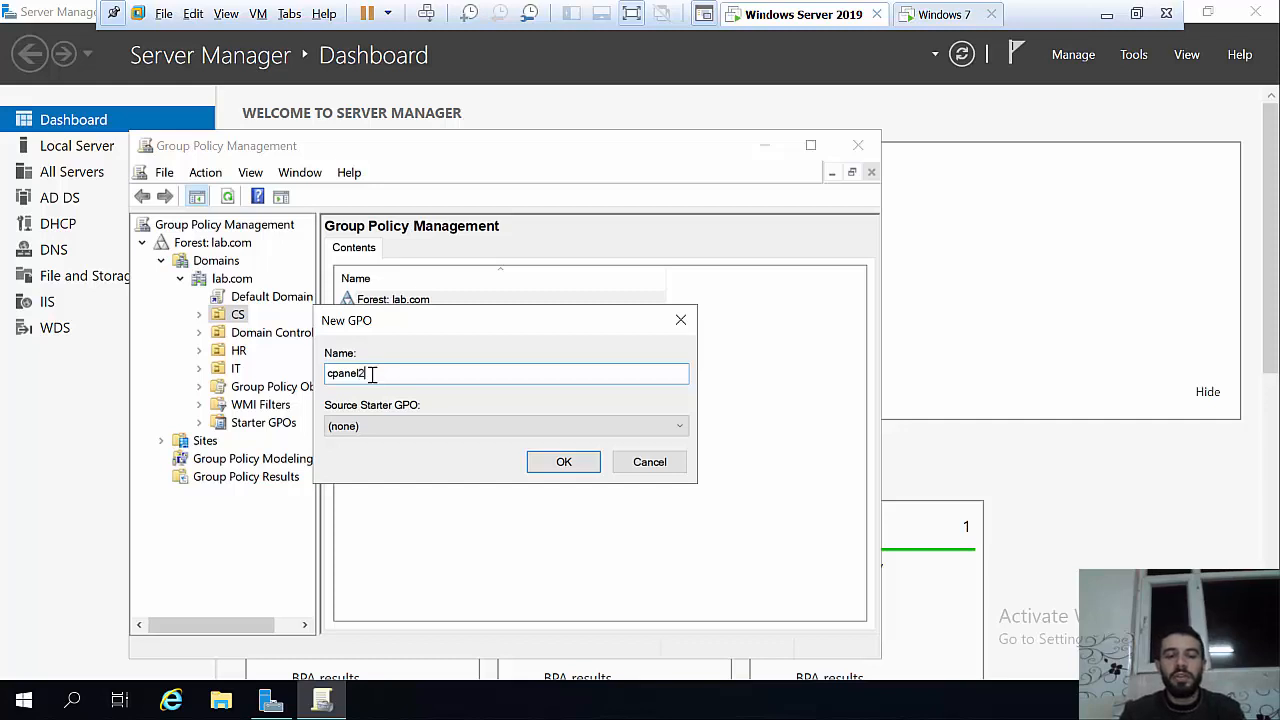
click(545, 466)
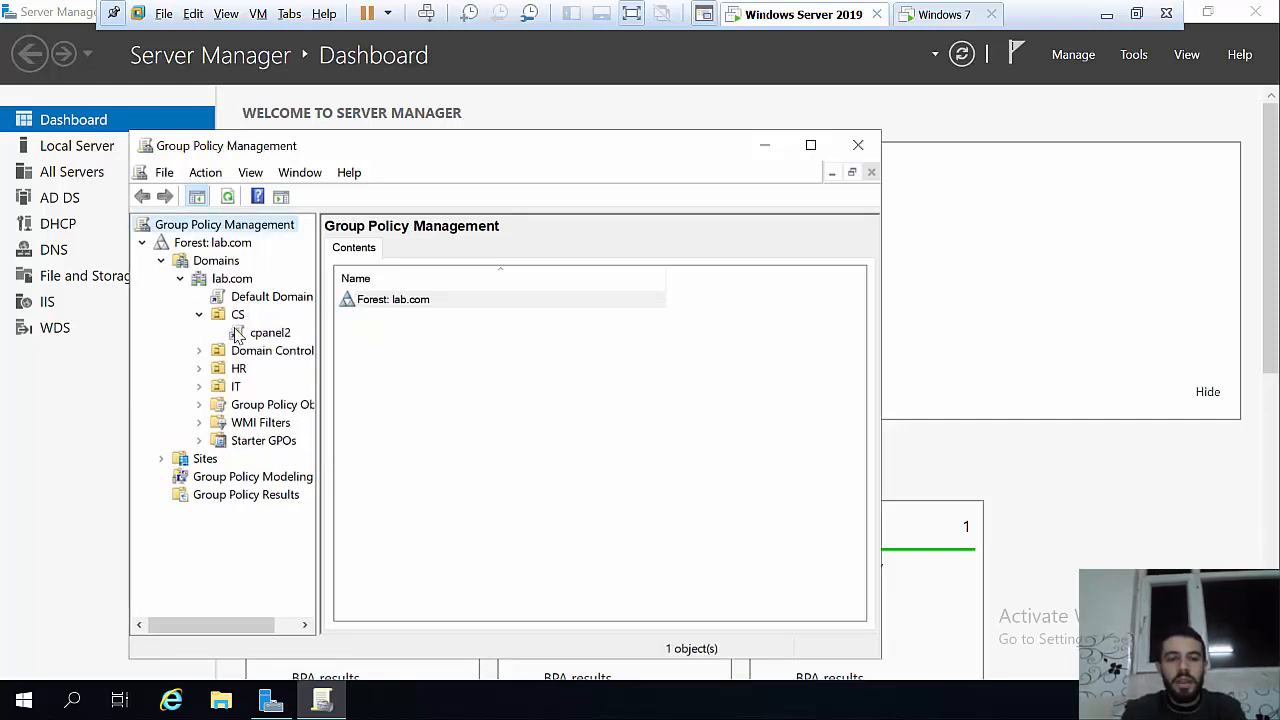
Step: Edit cpanel2 and navigate to User Configuration > Policies > Administrative Templates > Control Panel
right_click(240, 335)
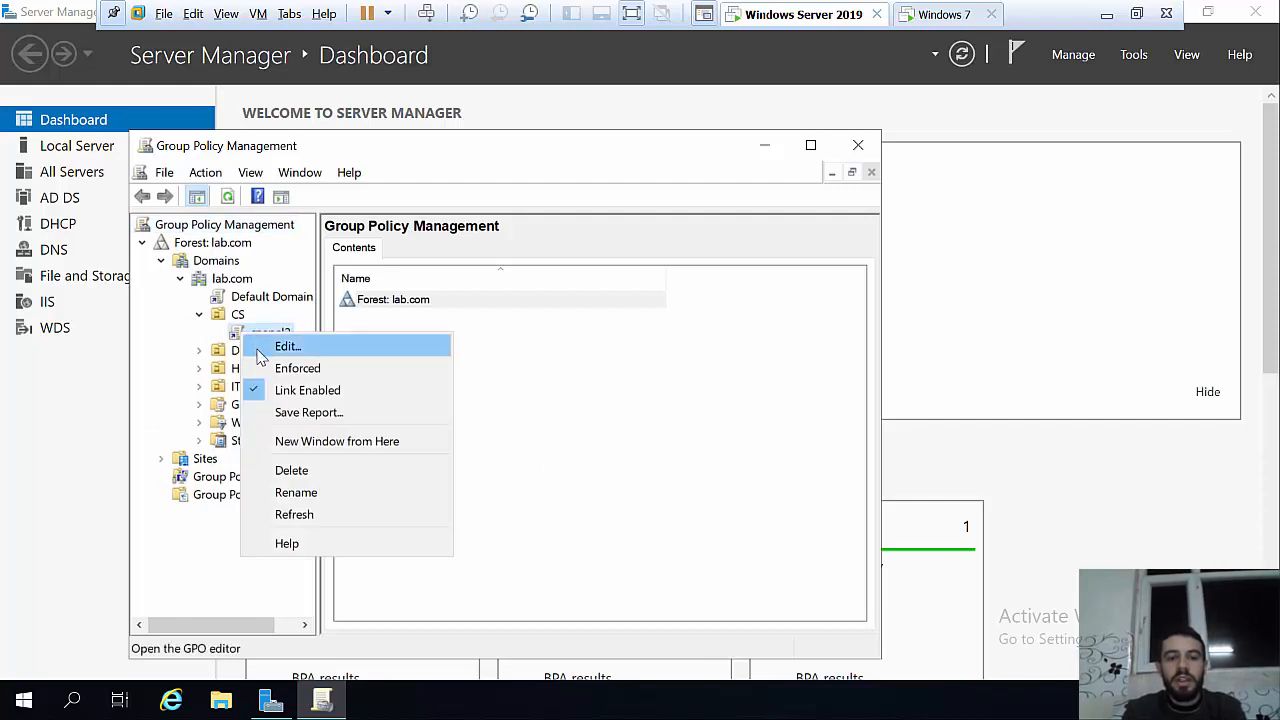
click(262, 346)
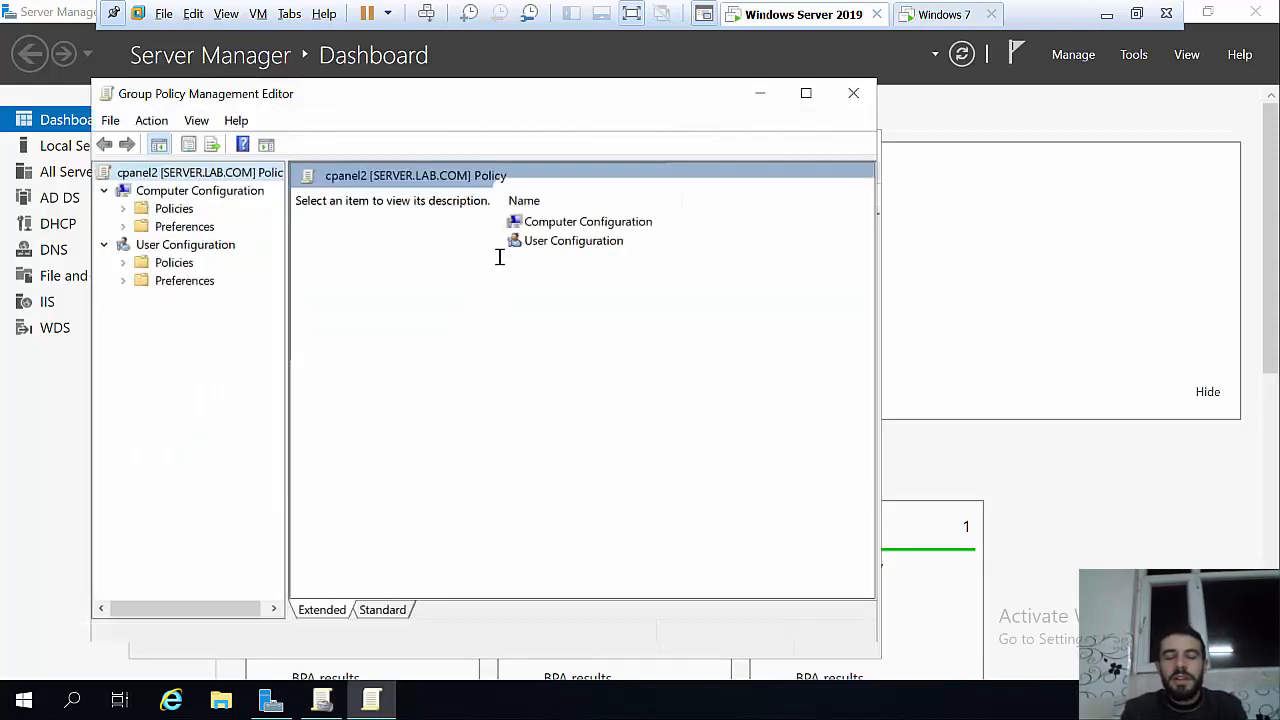
double_click(555, 242)
double_click(540, 223)
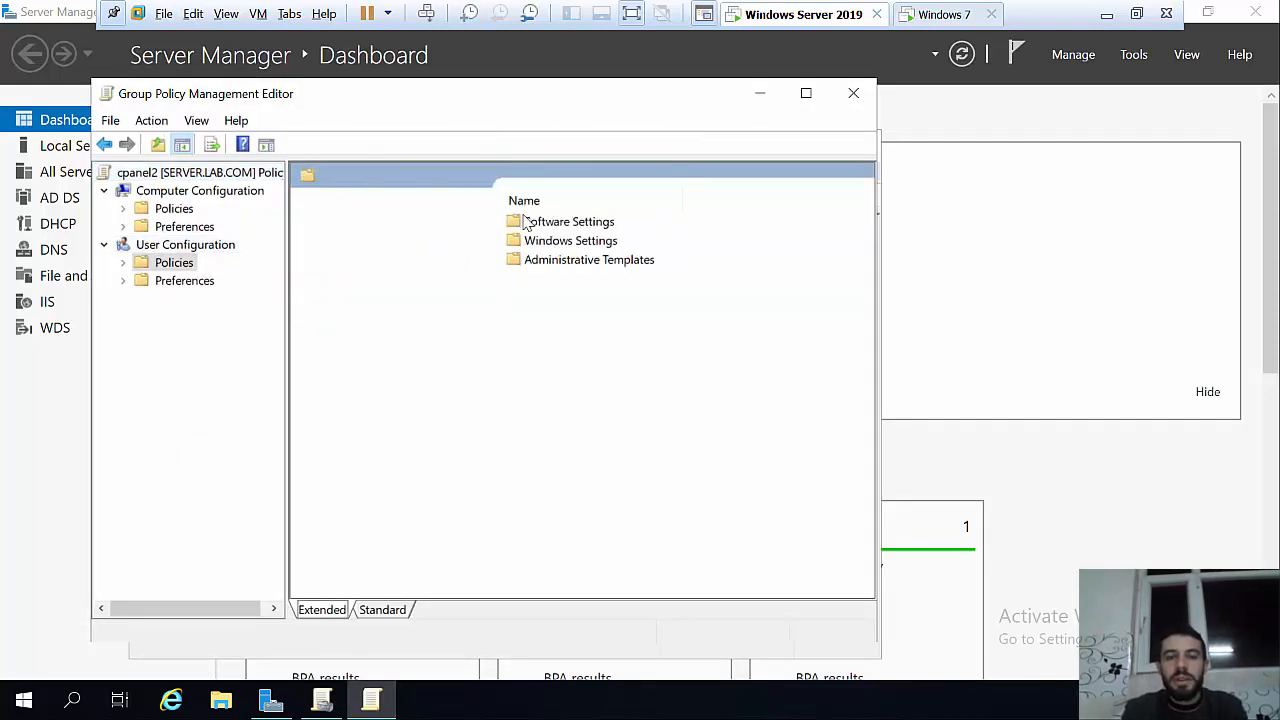
double_click(565, 260)
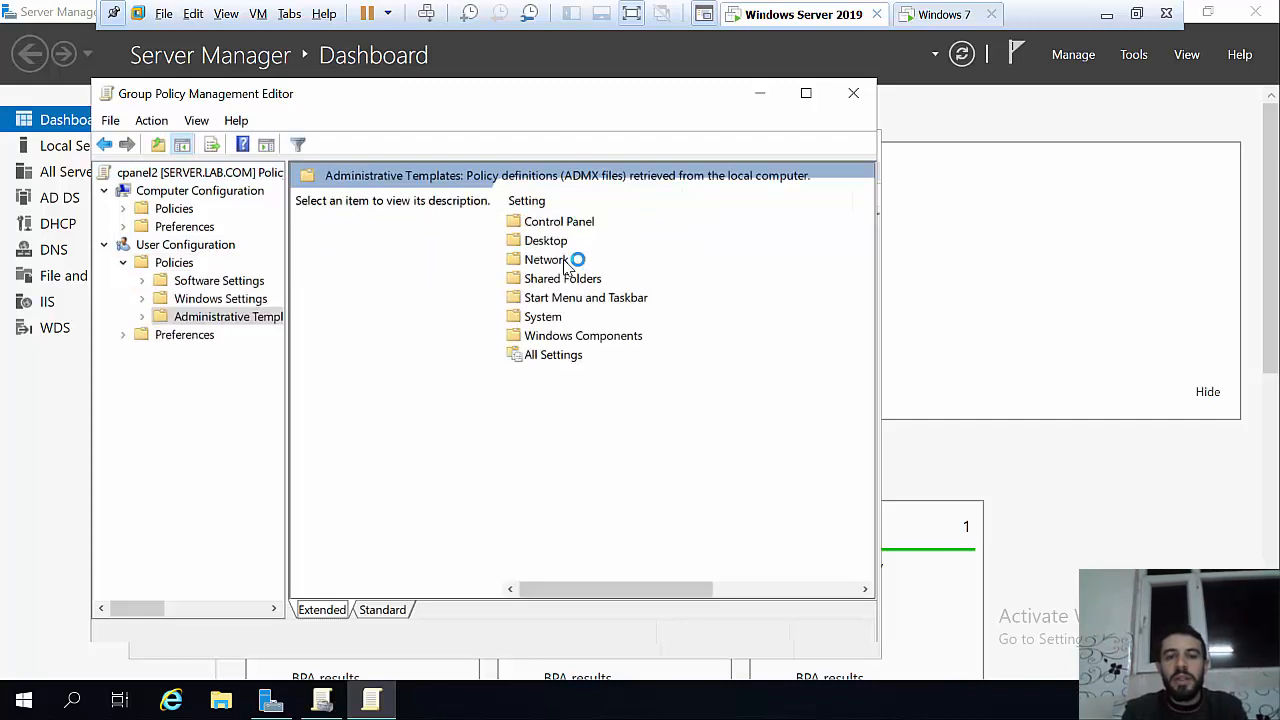
double_click(556, 225)
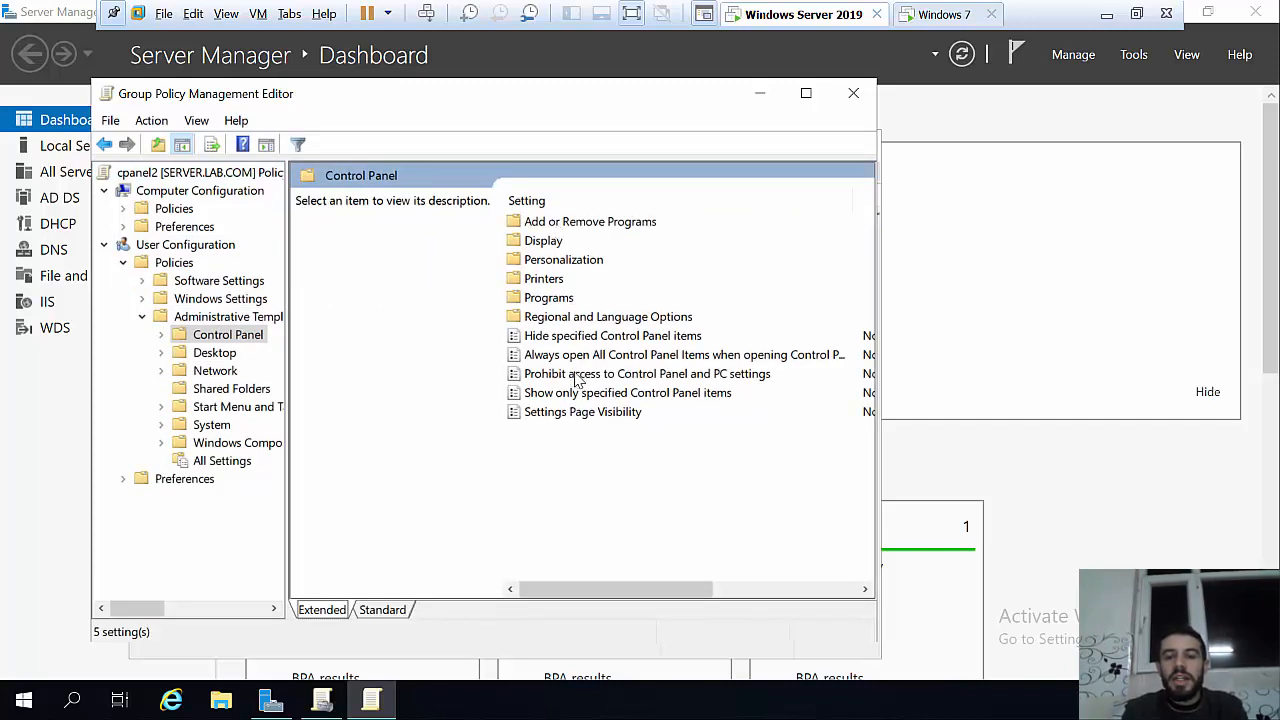
Step: Set the 'Prohibit access to Control Panel and PC settings' policy to Enabled
click(722, 378)
key(Return)
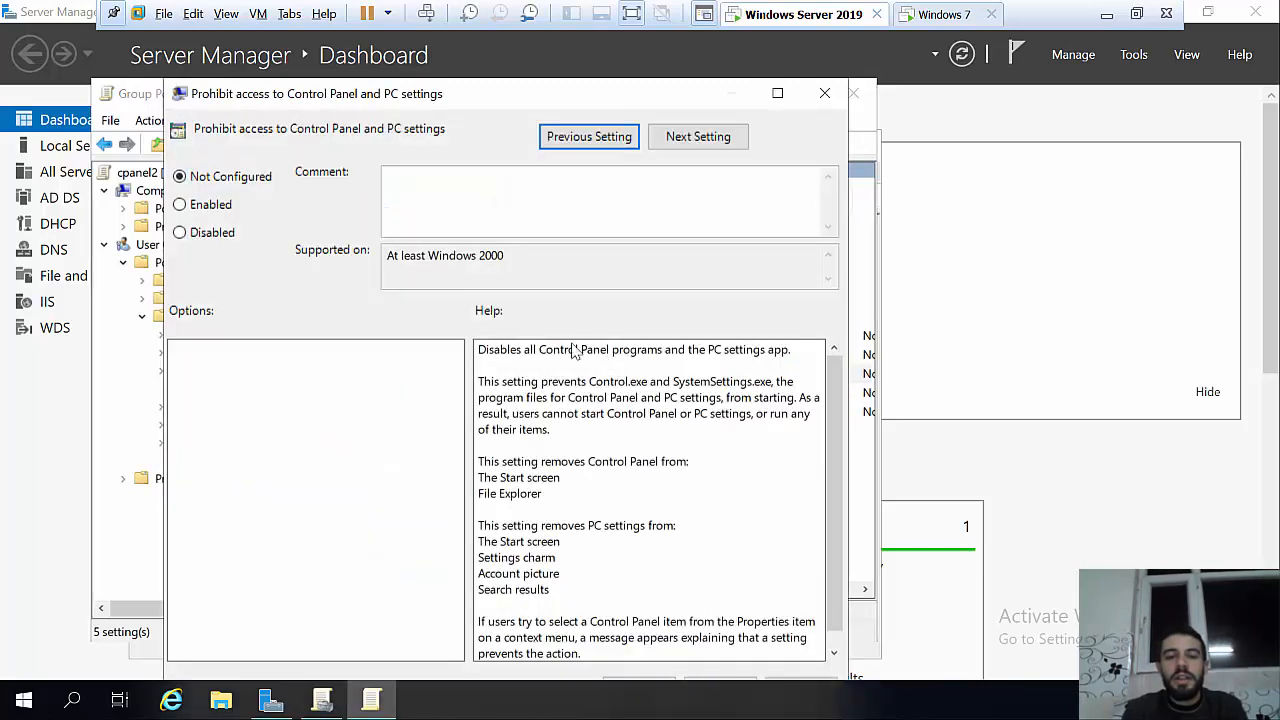
click(211, 206)
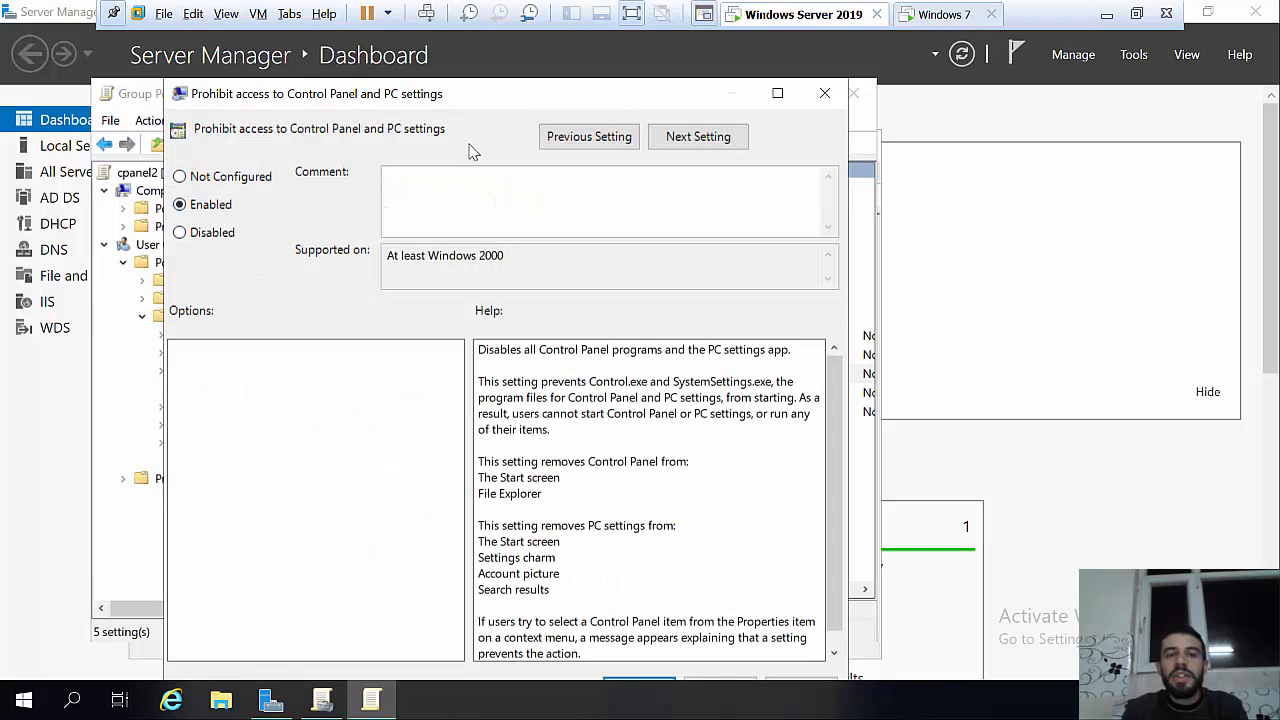
drag(567, 103, 606, 83)
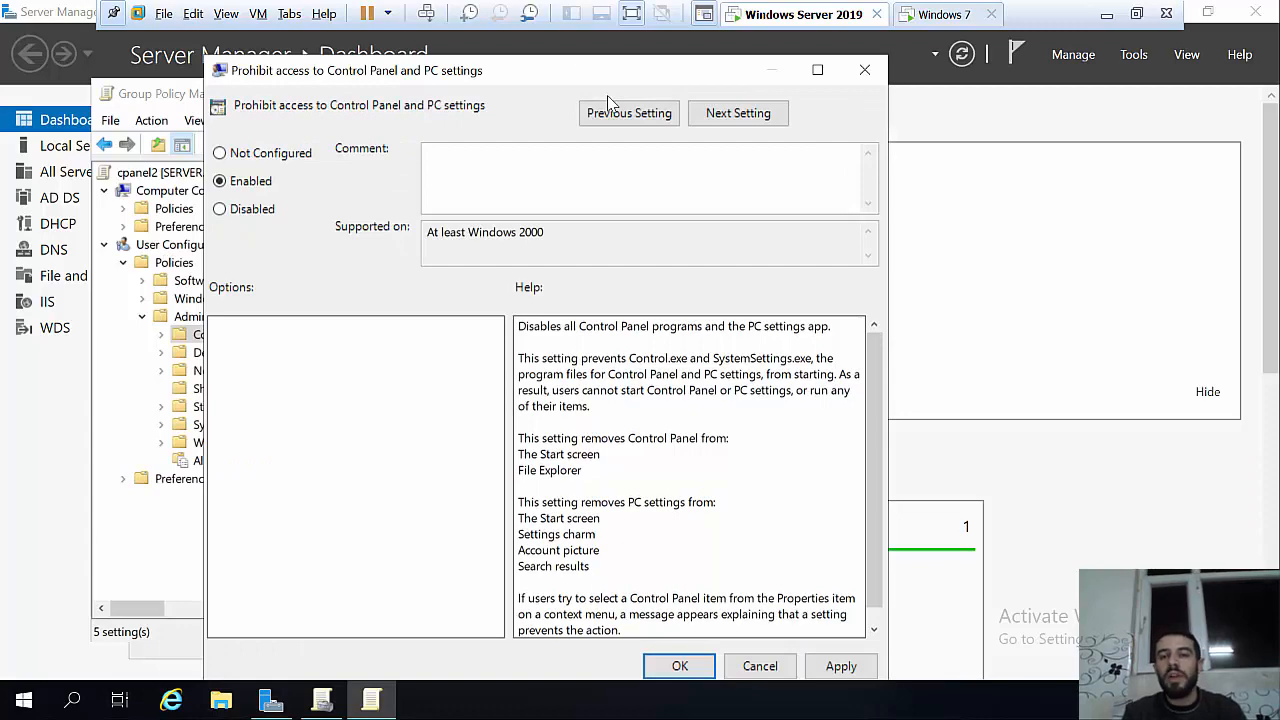
Step: Apply and confirm the Enabled prohibition, then return to the Windows 7 desktop
click(915, 22)
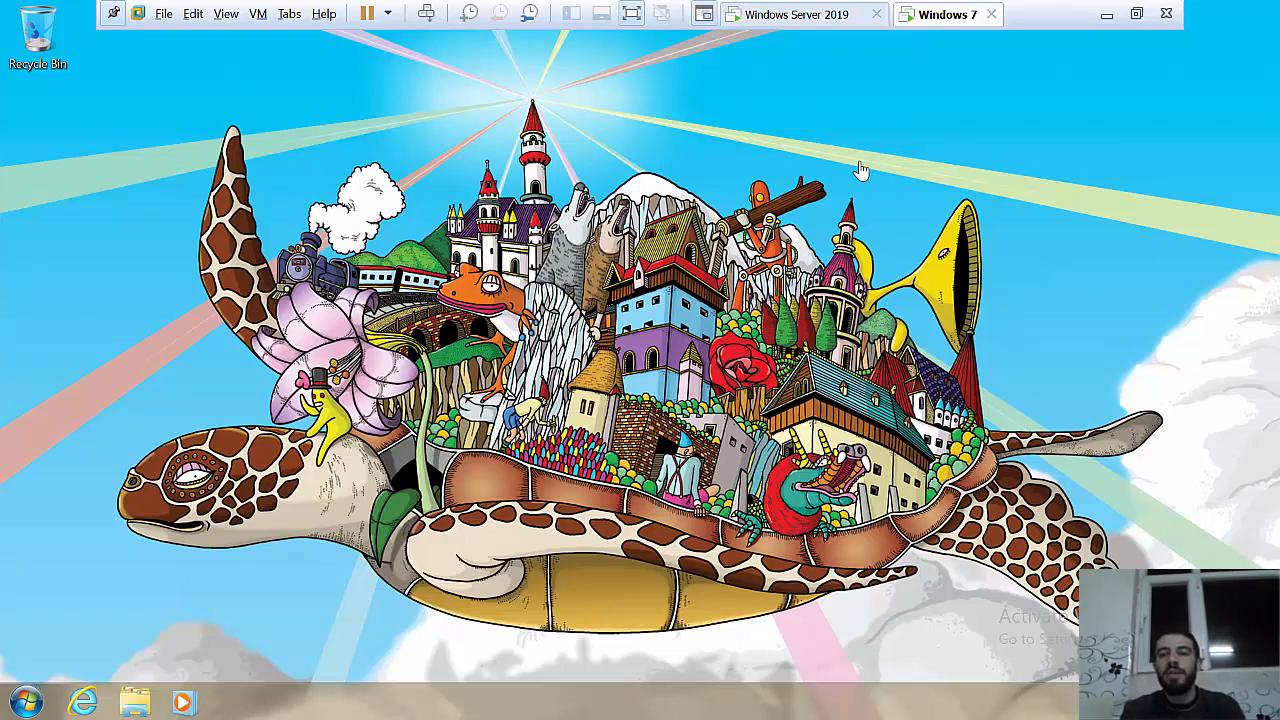
click(790, 12)
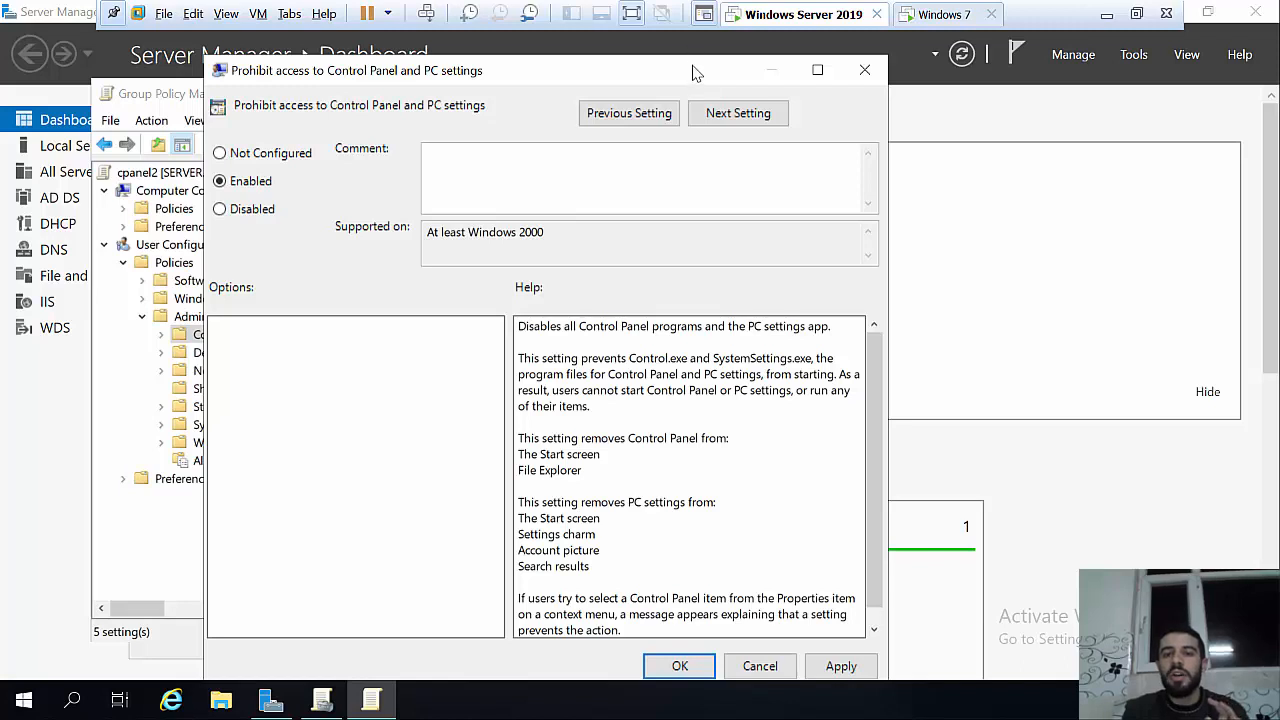
drag(692, 72, 700, 62)
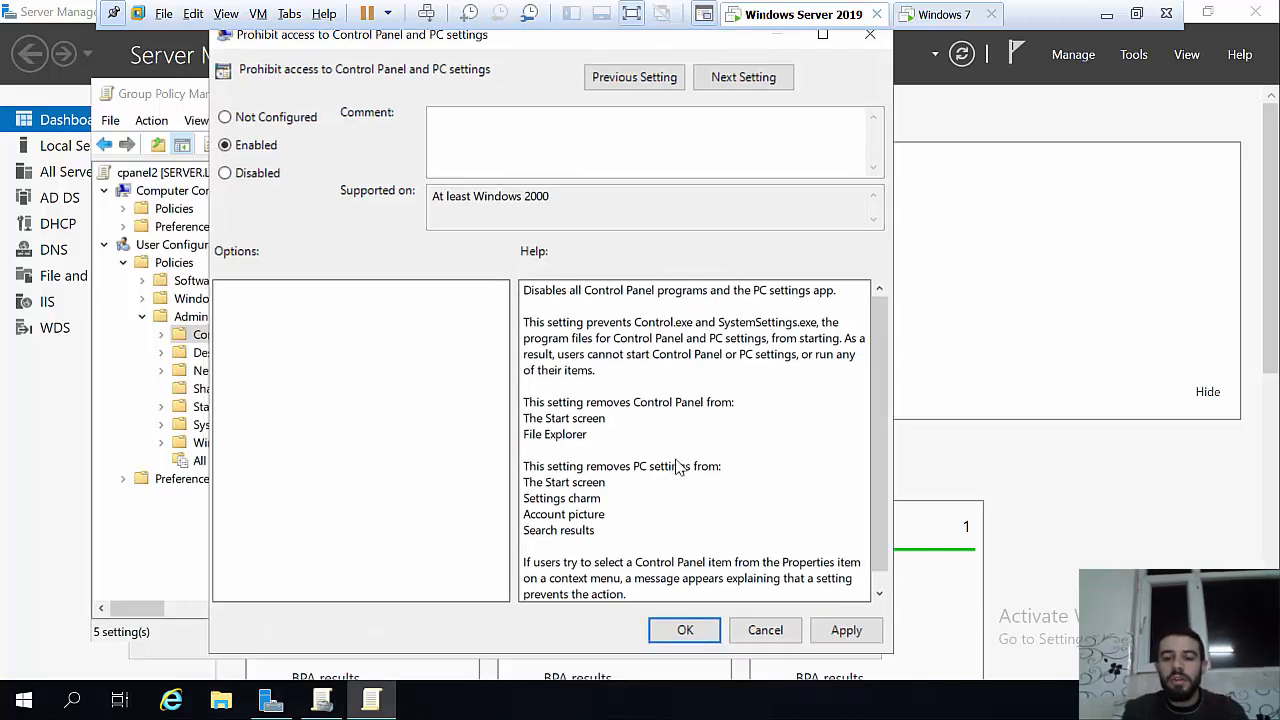
click(831, 632)
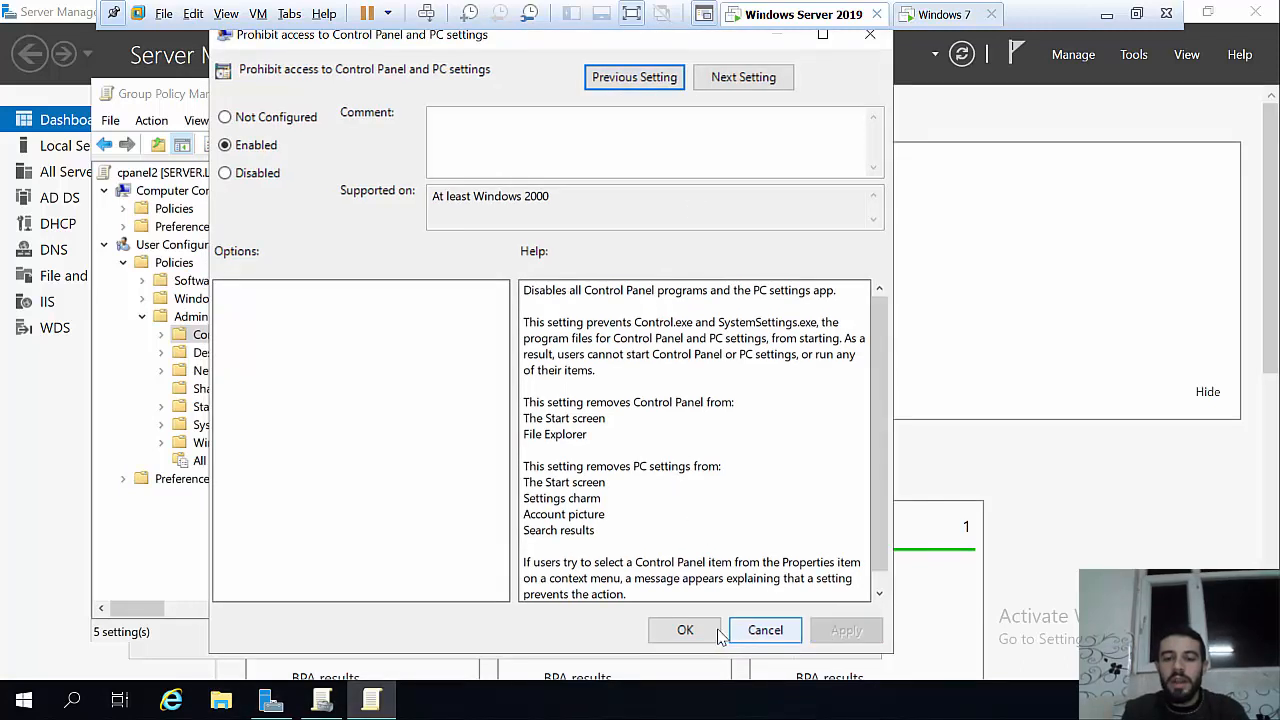
click(703, 632)
click(944, 15)
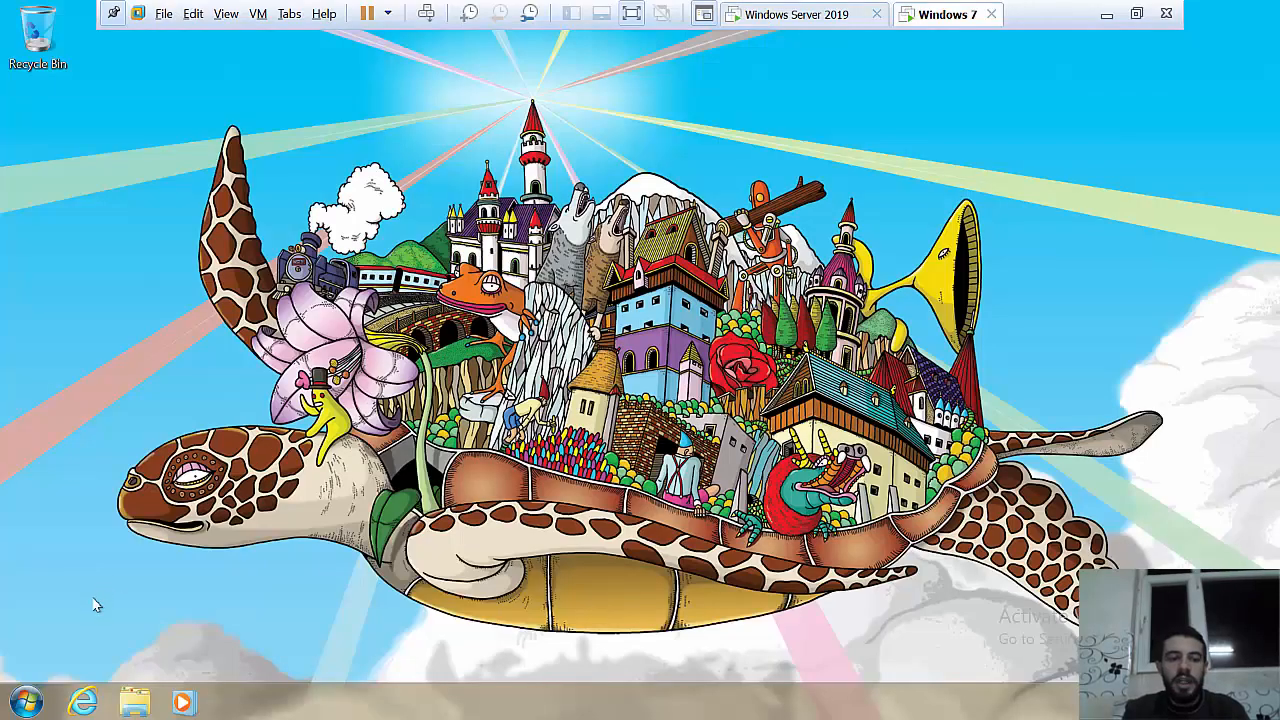
Step: Run gpupdate on the Windows 7 client from the Run prompt
click(22, 703)
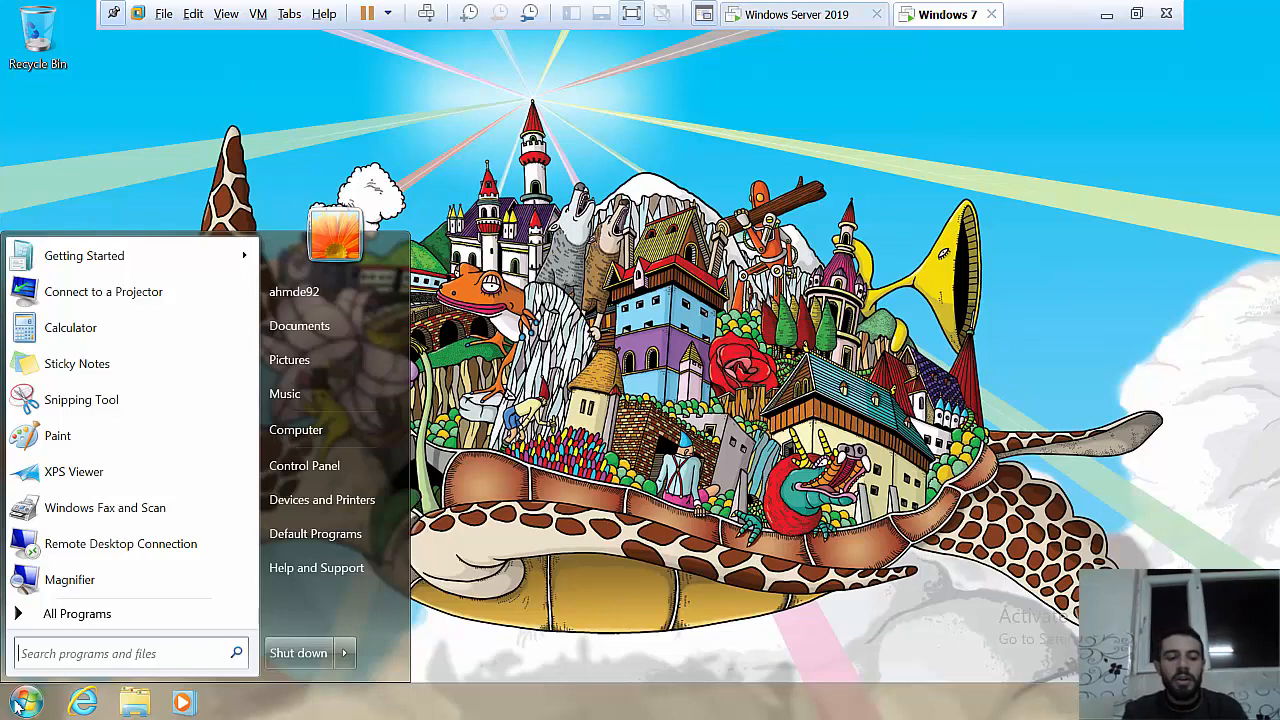
text(run)
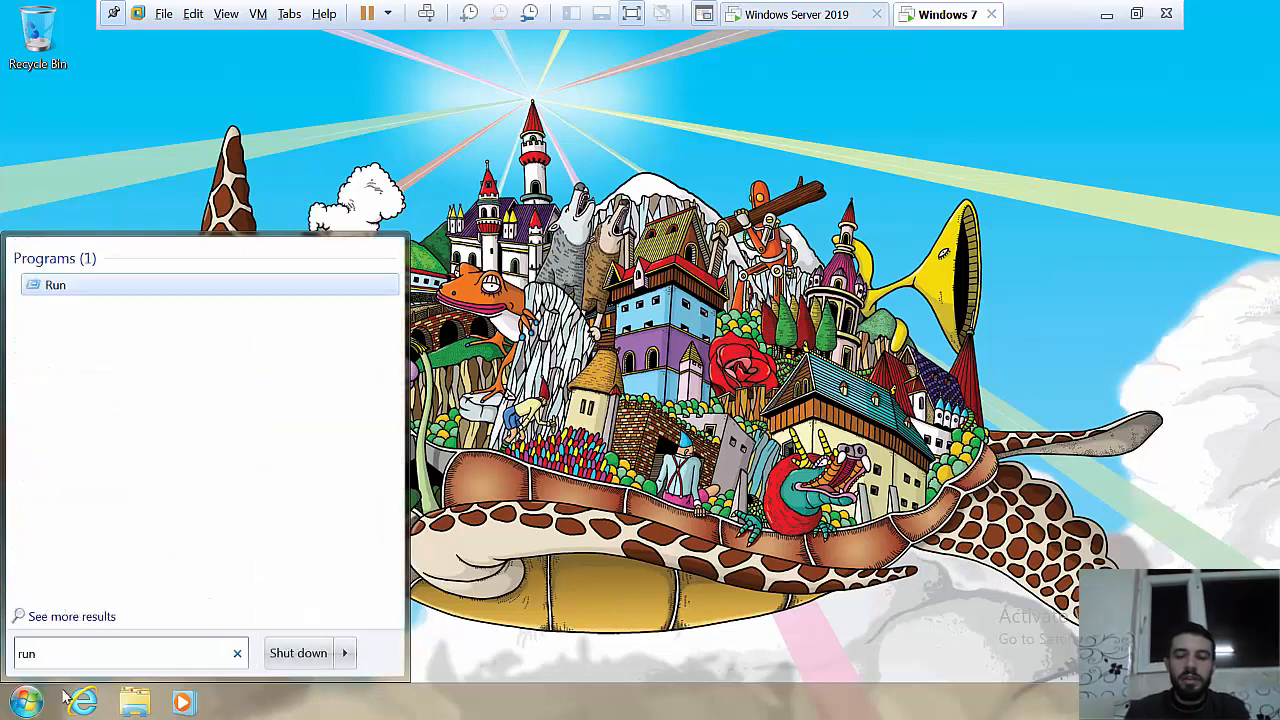
key(Return)
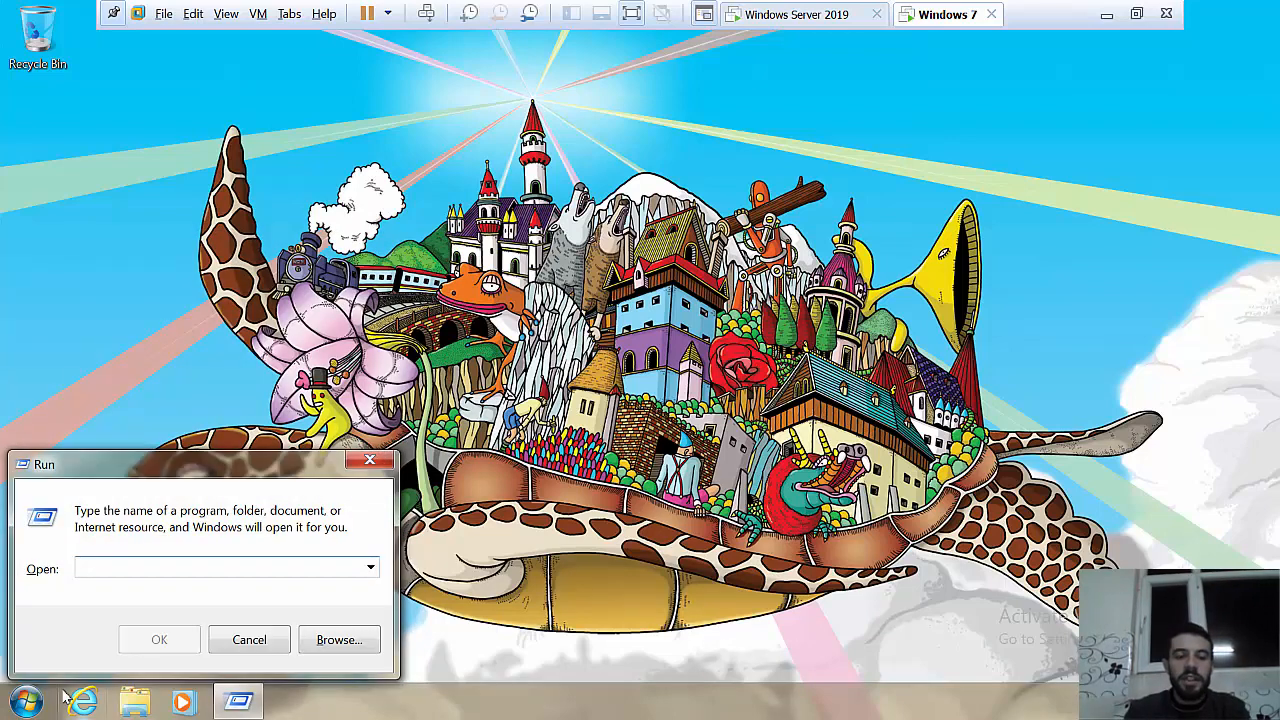
text(gpupdate)
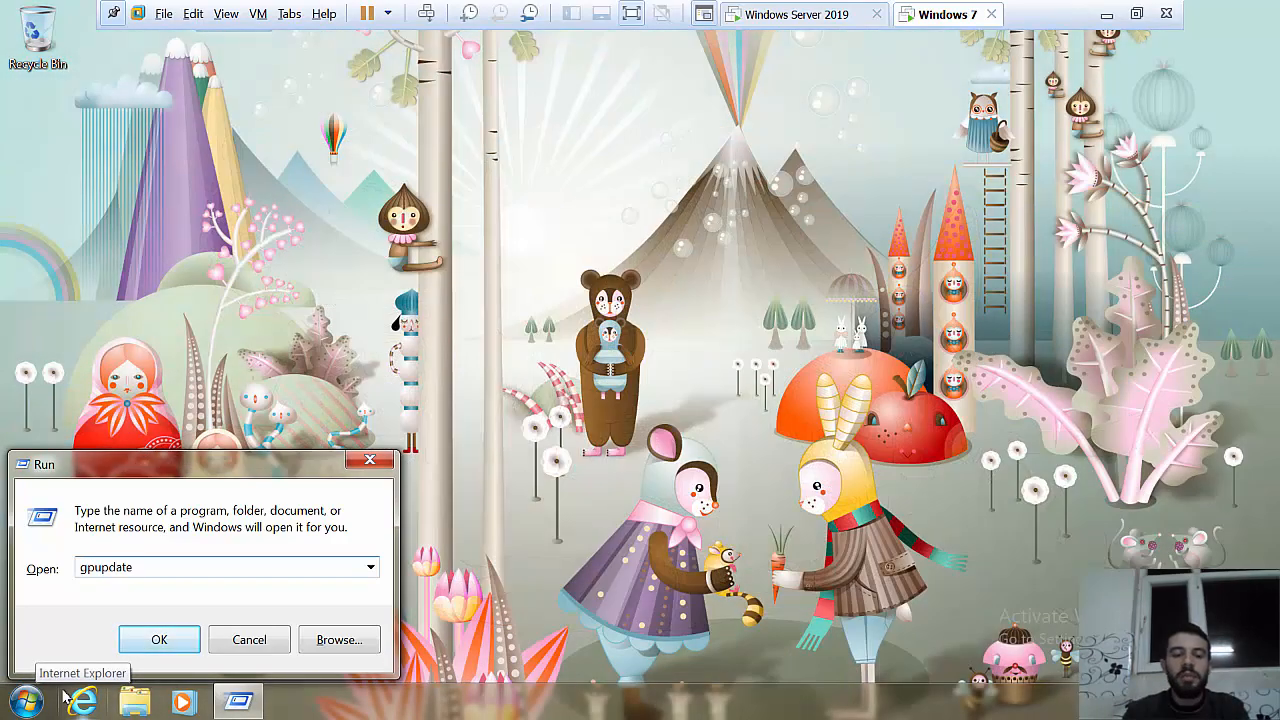
key(Return)
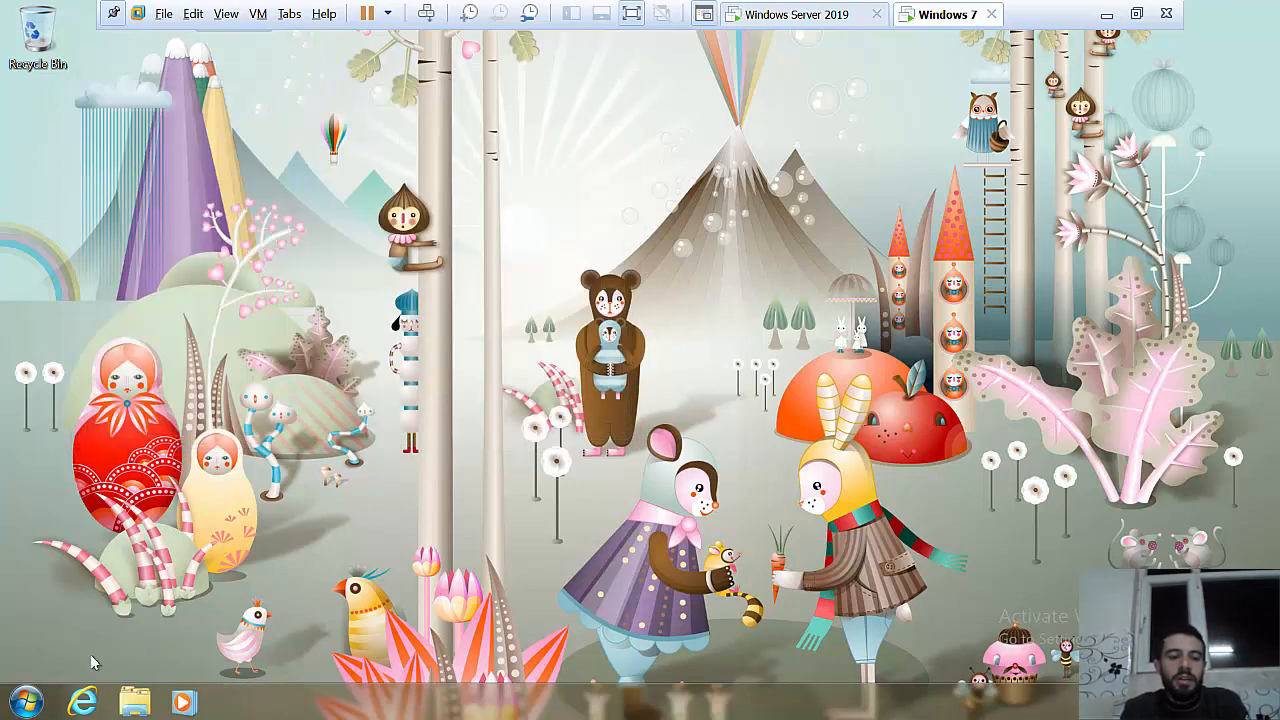
Step: Try opening Control Panel on Windows 7 and dismiss the two restriction errors
click(27, 702)
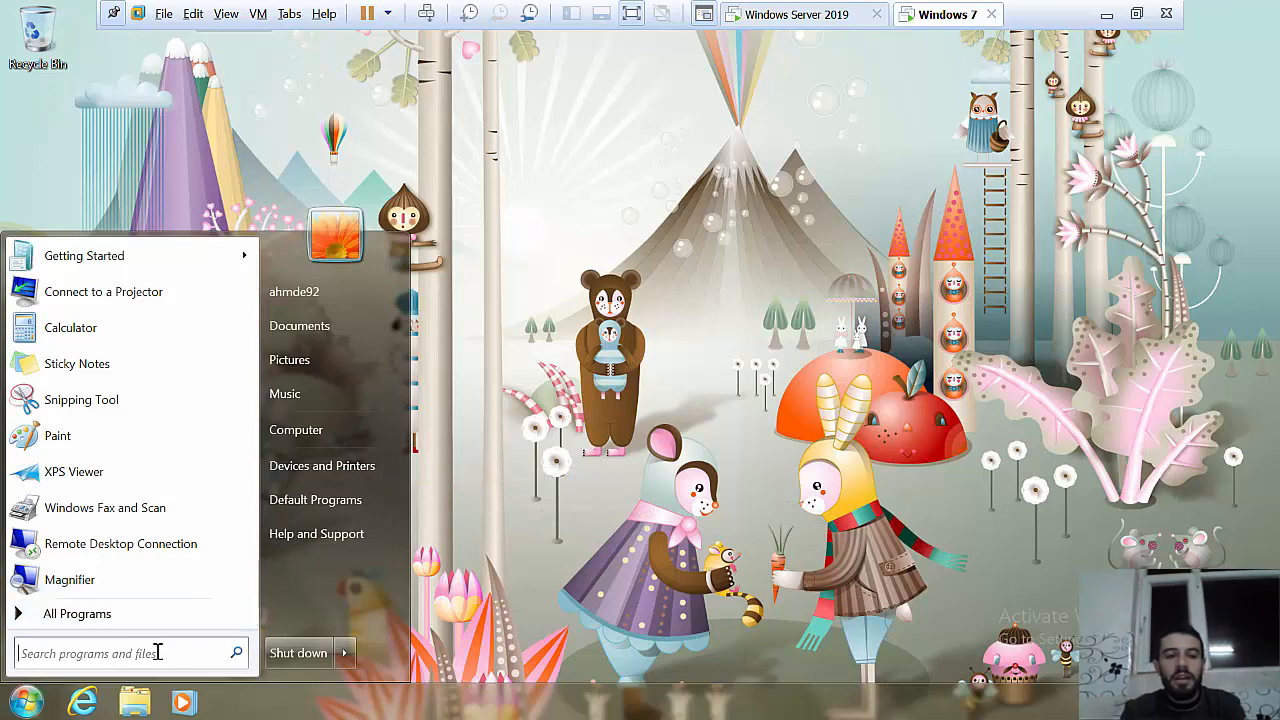
text(con)
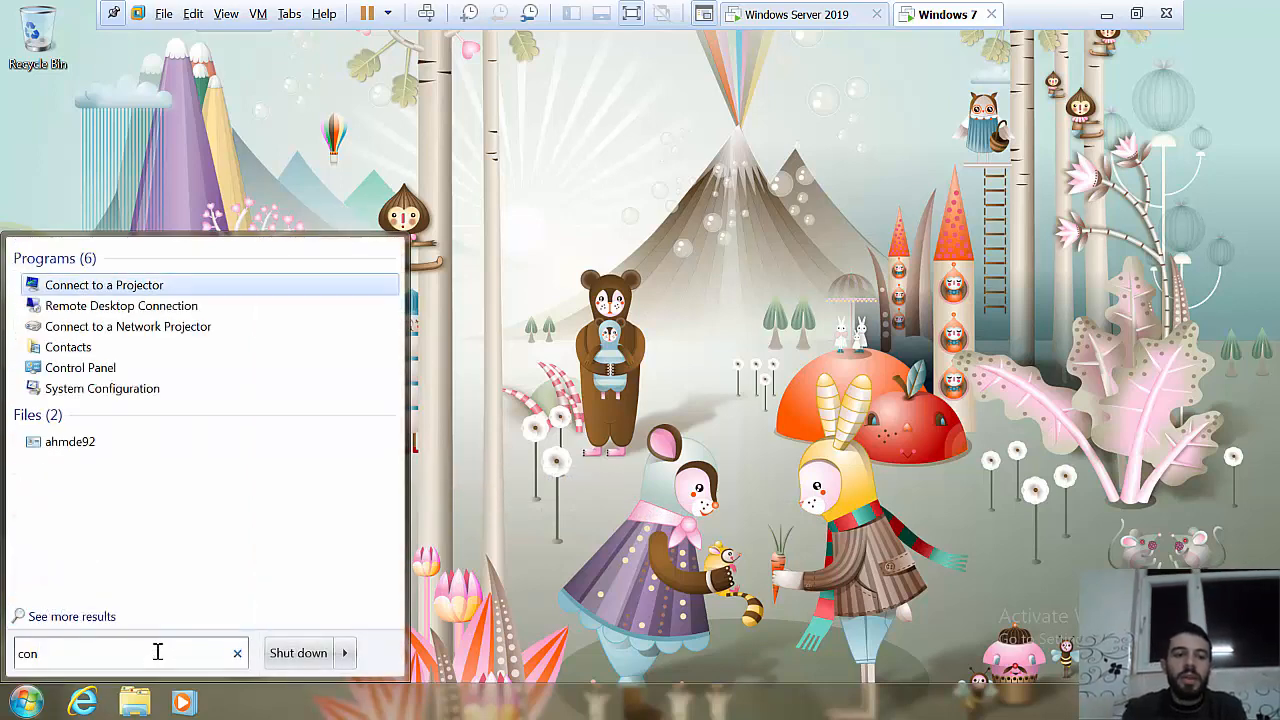
click(110, 370)
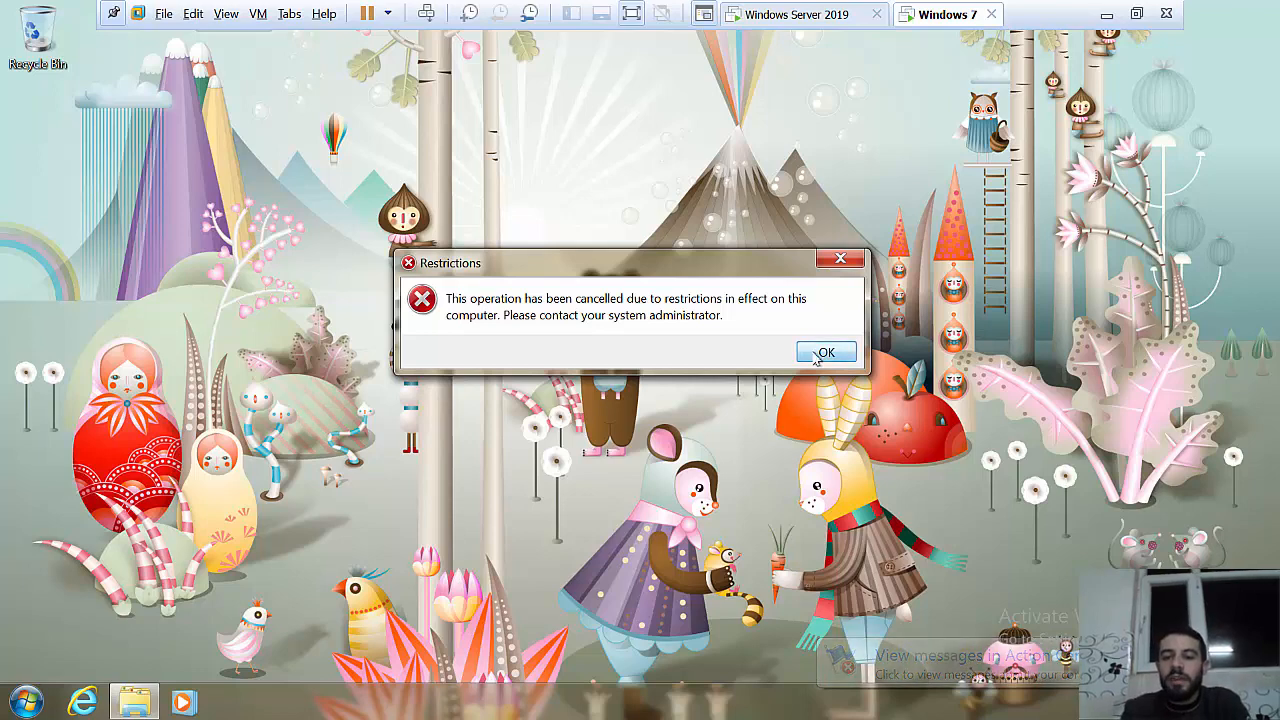
click(826, 352)
click(755, 366)
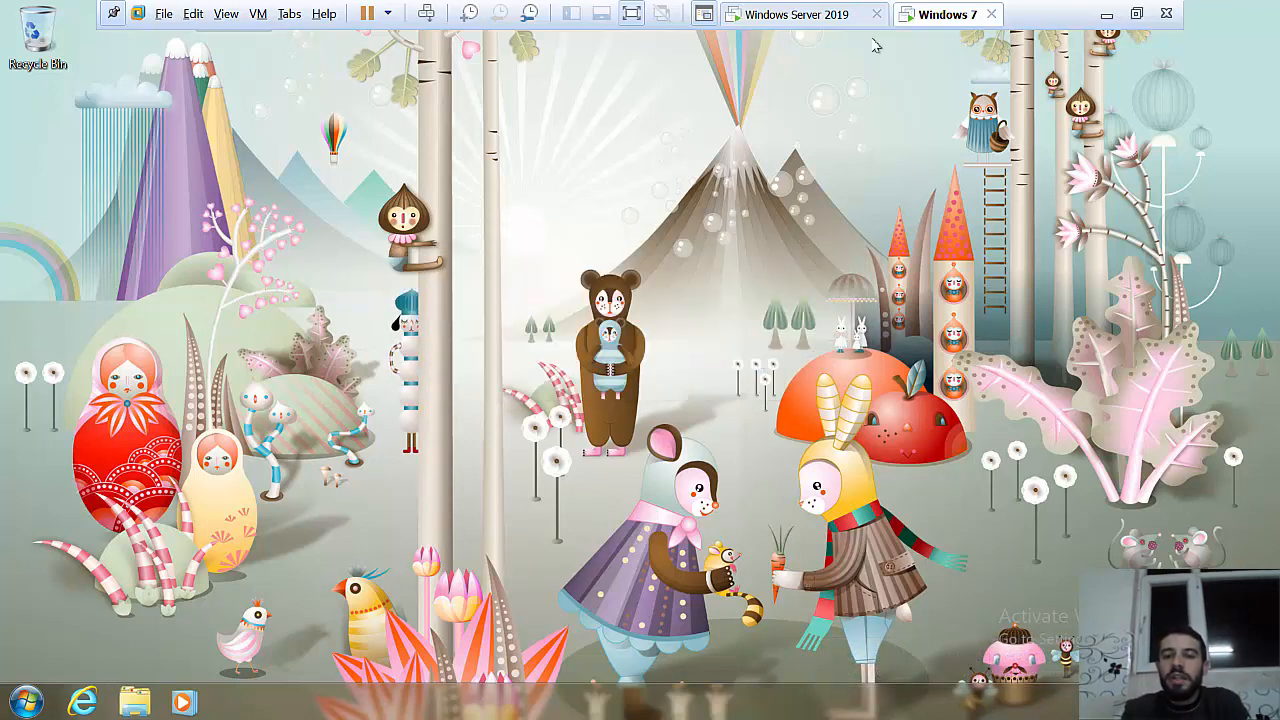
Step: On the server, open the Prohibit access to Control Panel policy and close it unchanged
click(829, 14)
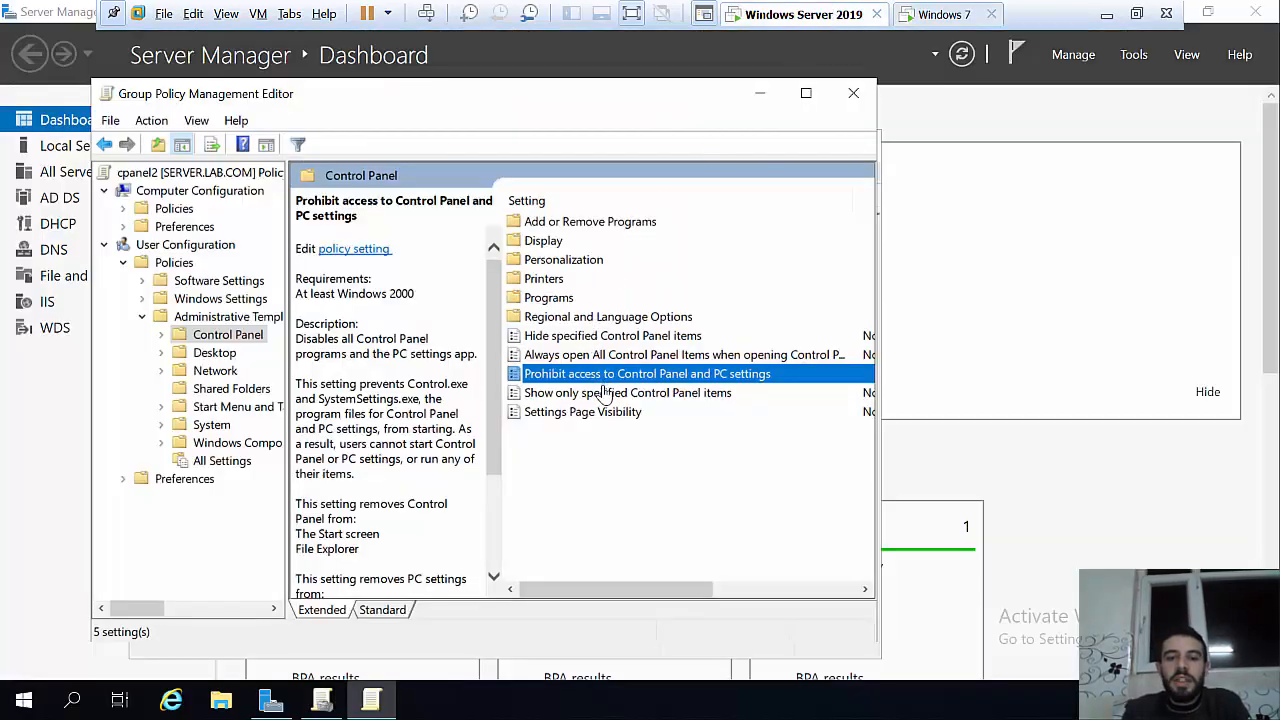
double_click(568, 378)
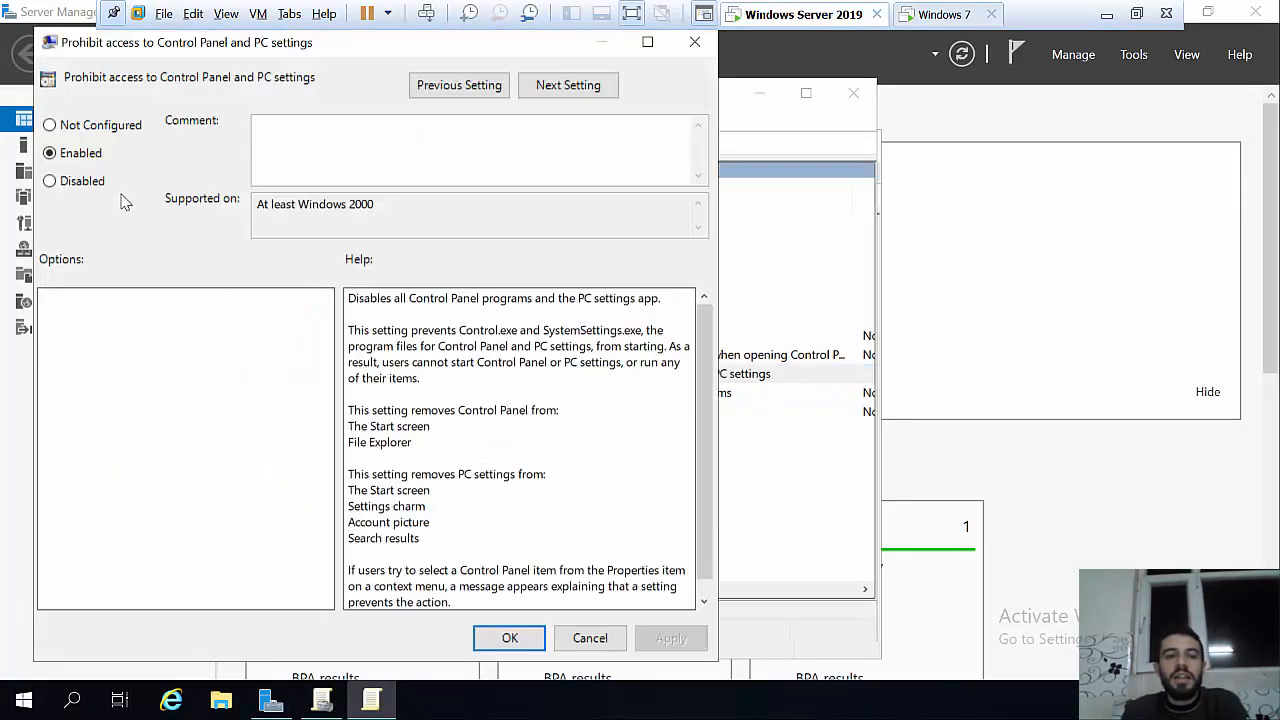
click(693, 44)
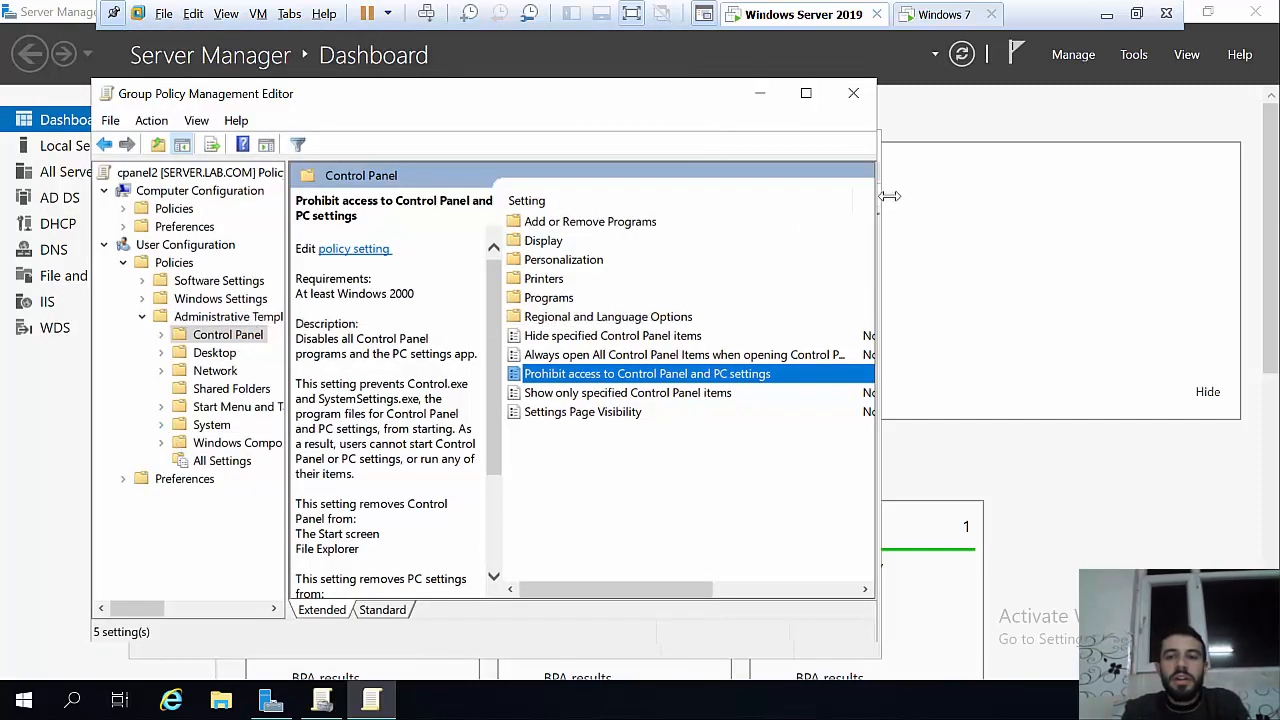
Step: Close the editor and uncheck Link Enabled on cpanel2 under CS
click(853, 93)
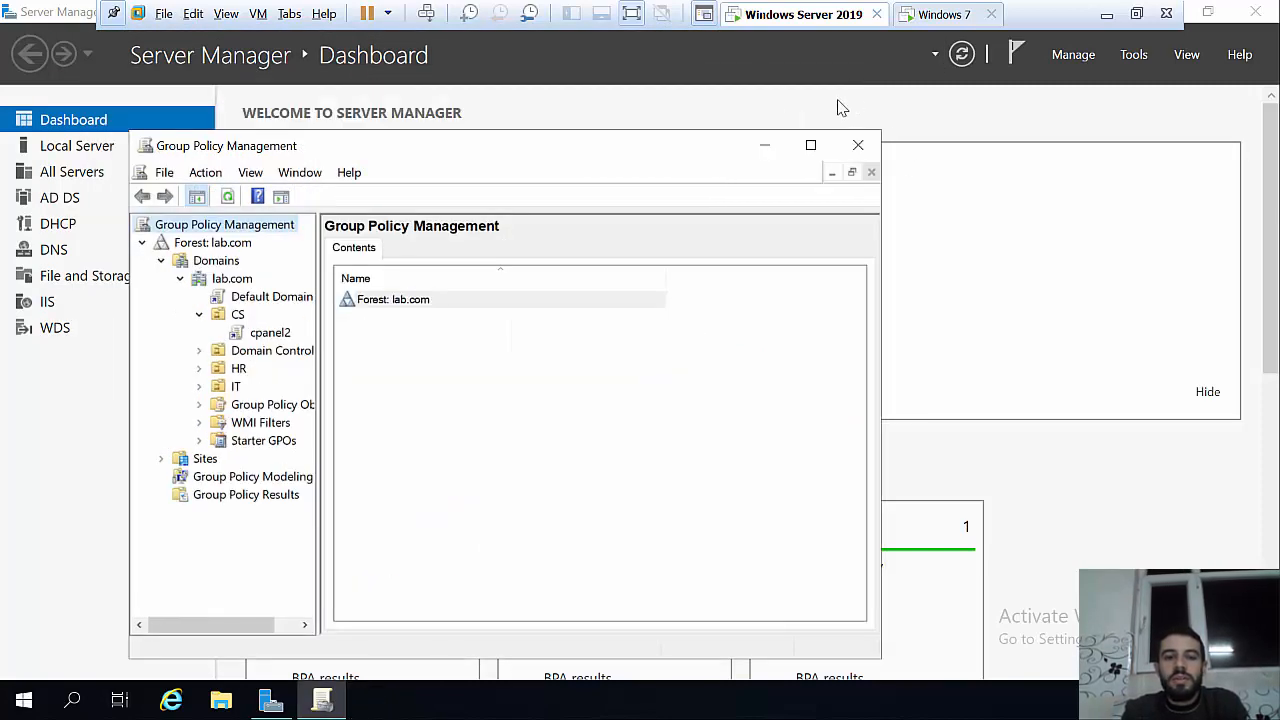
right_click(253, 340)
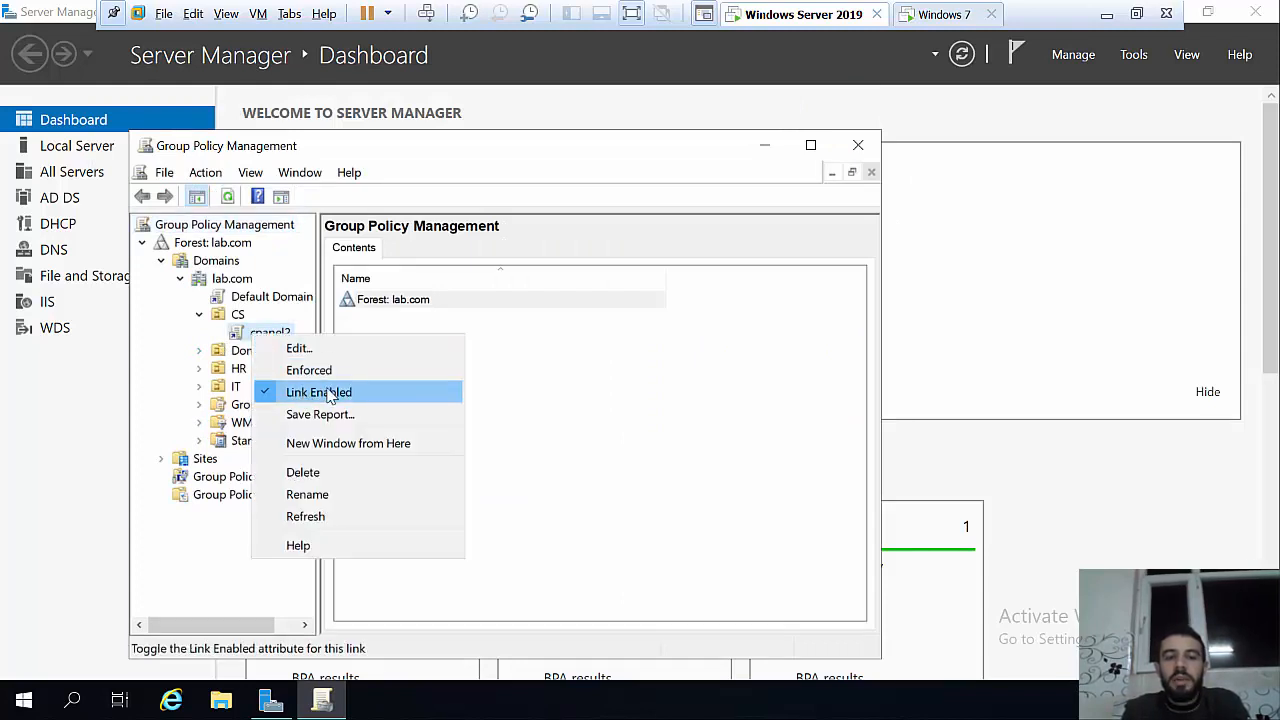
click(303, 395)
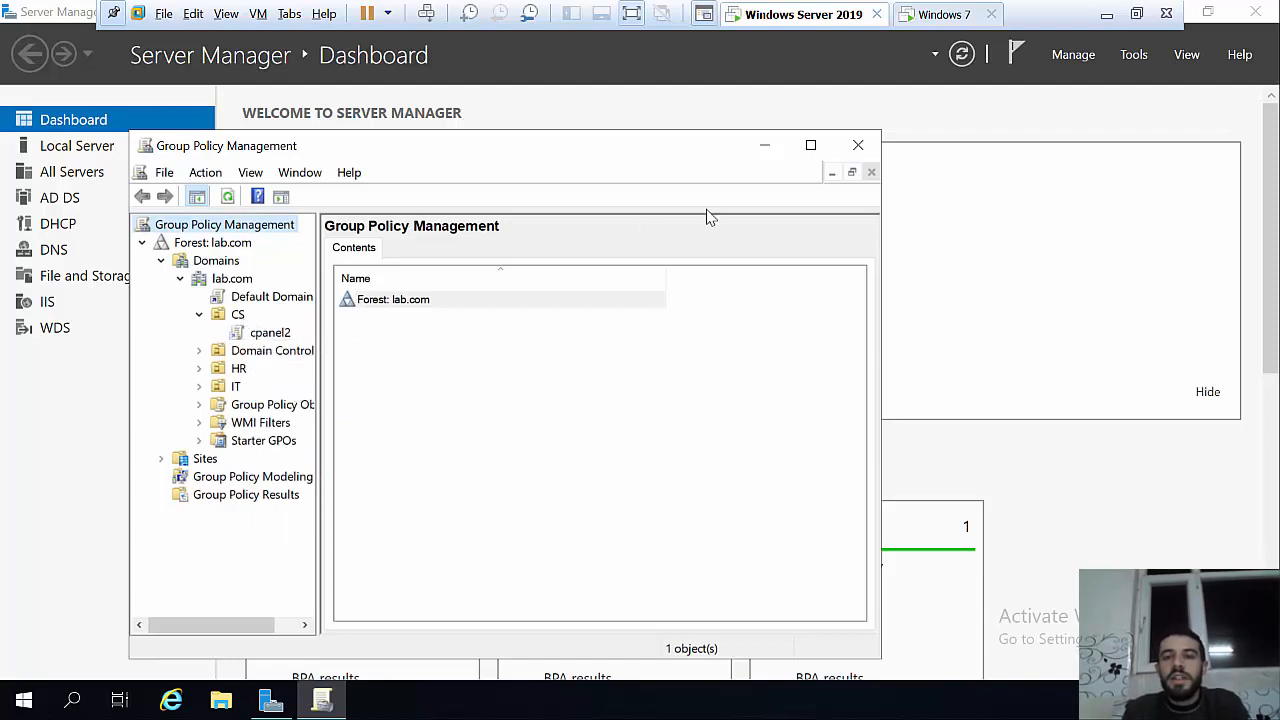
click(942, 12)
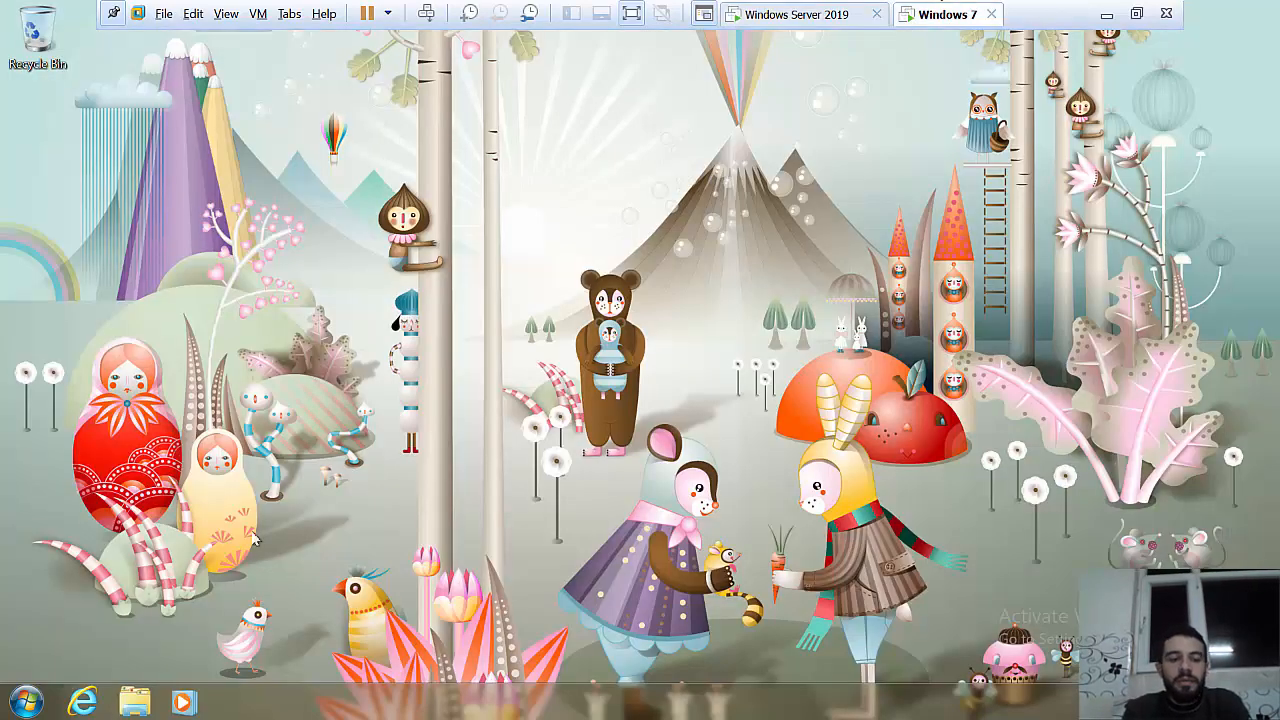
Step: Run gpupdate on the Windows 7 client
click(18, 710)
text(run)
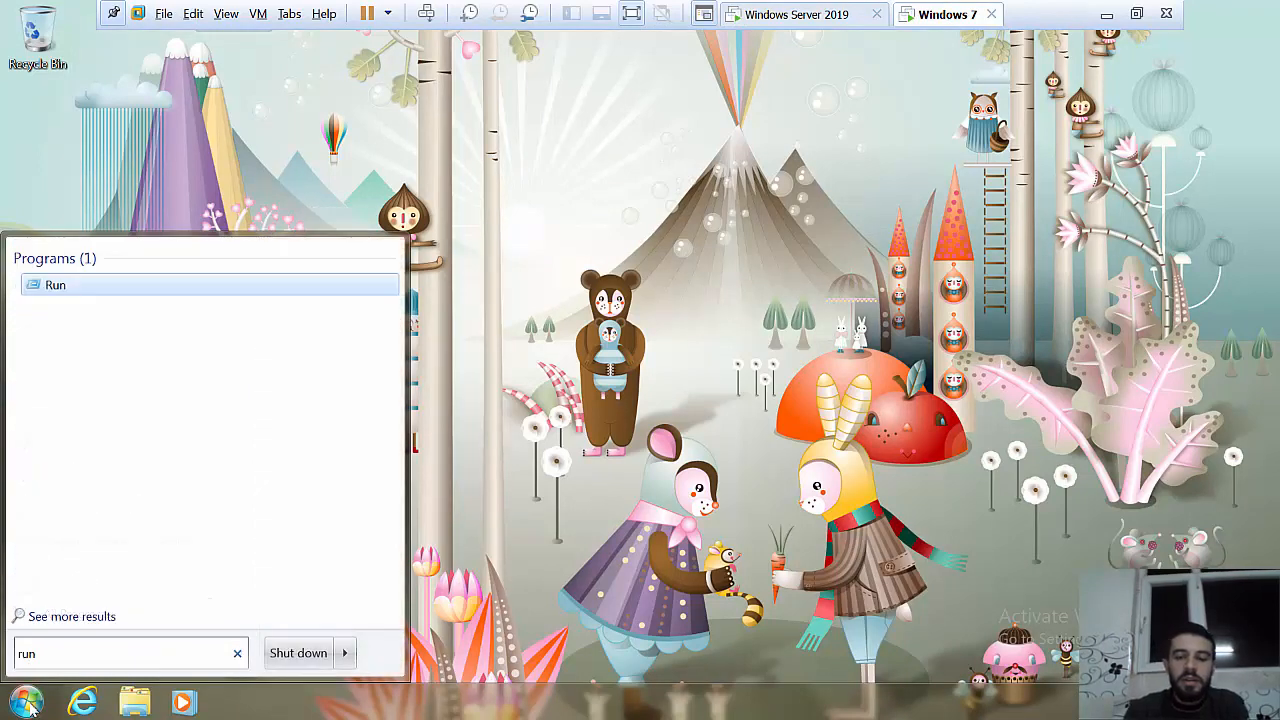
key(Return)
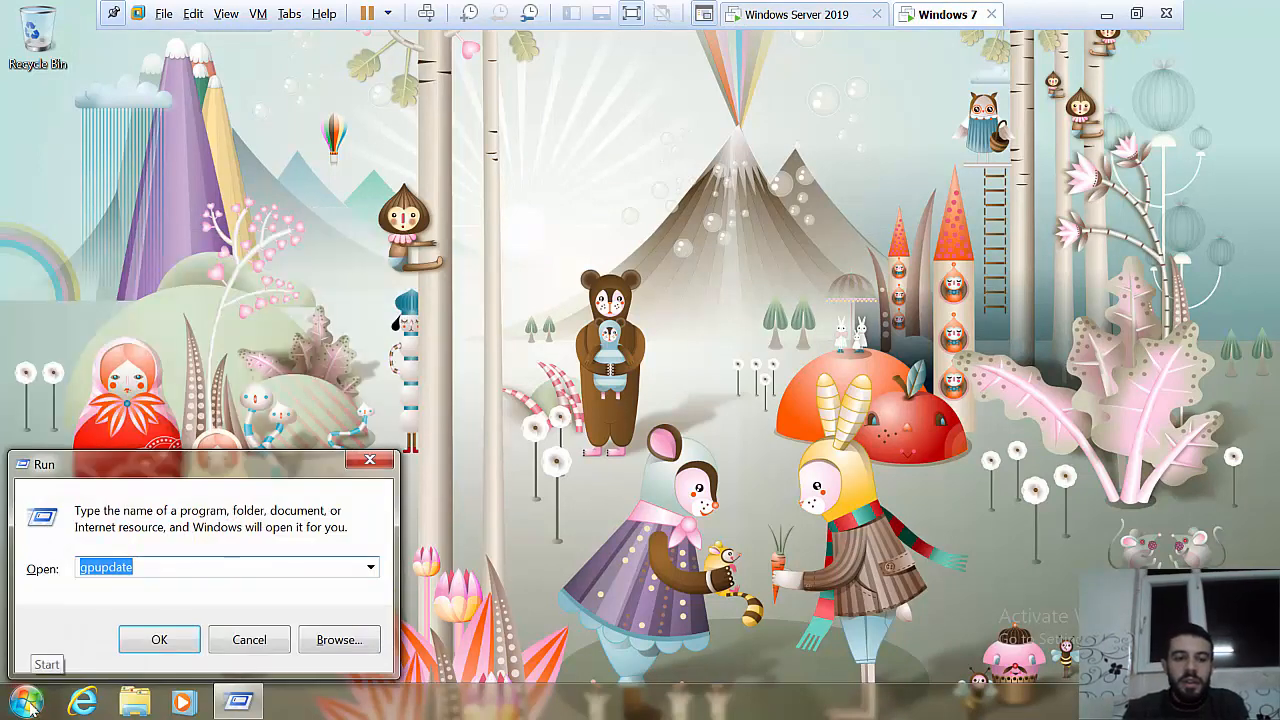
key(Return)
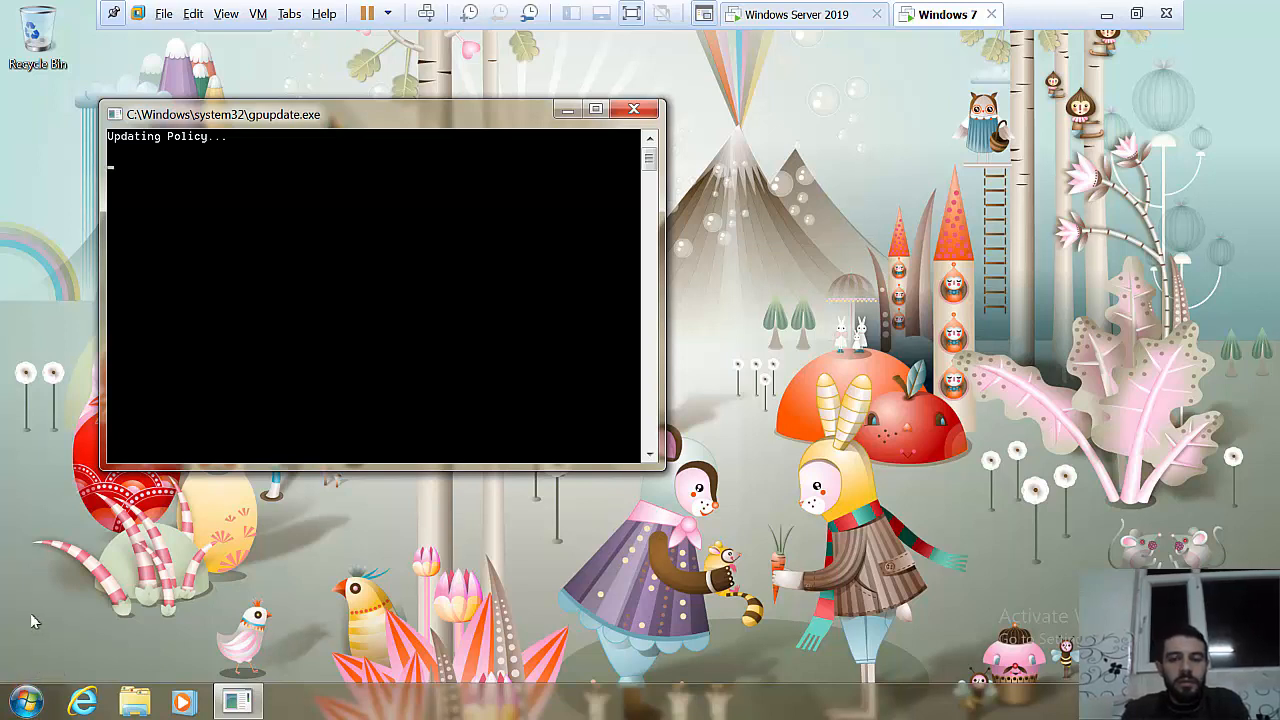
Step: Open Control Panel to confirm it is now accessible, close it, and return to the server
click(27, 703)
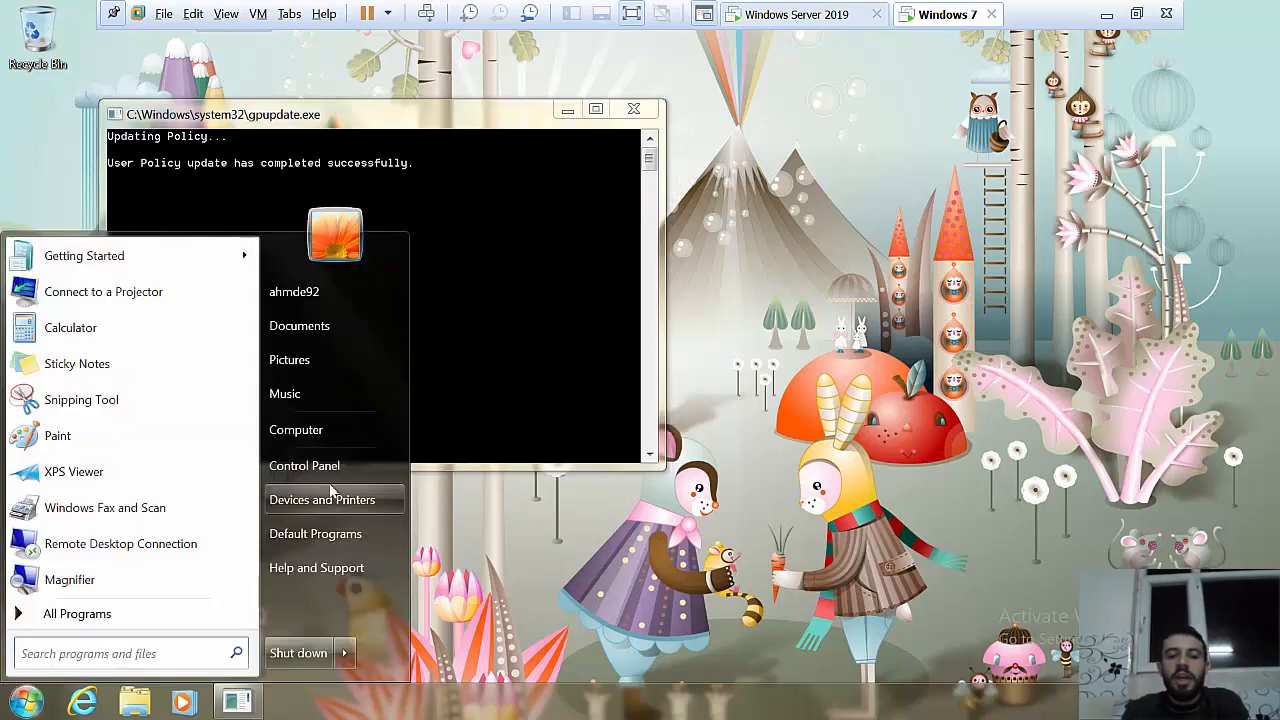
click(304, 466)
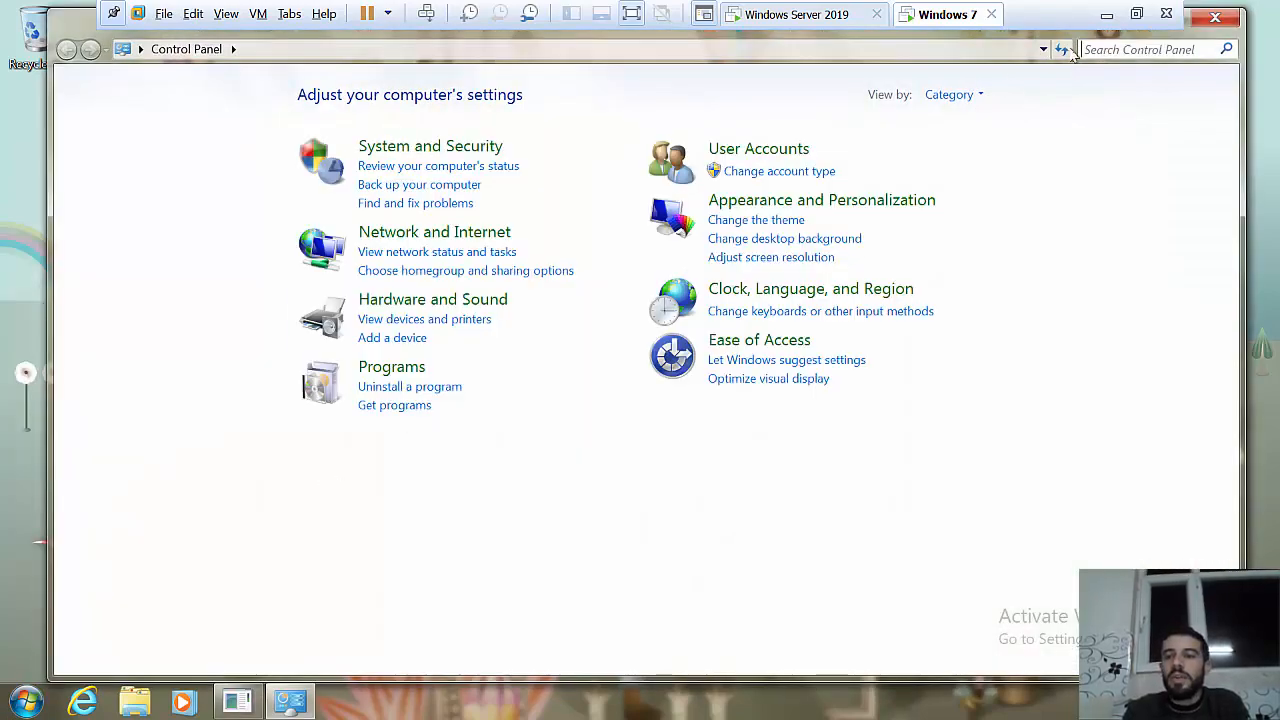
click(1212, 20)
click(798, 22)
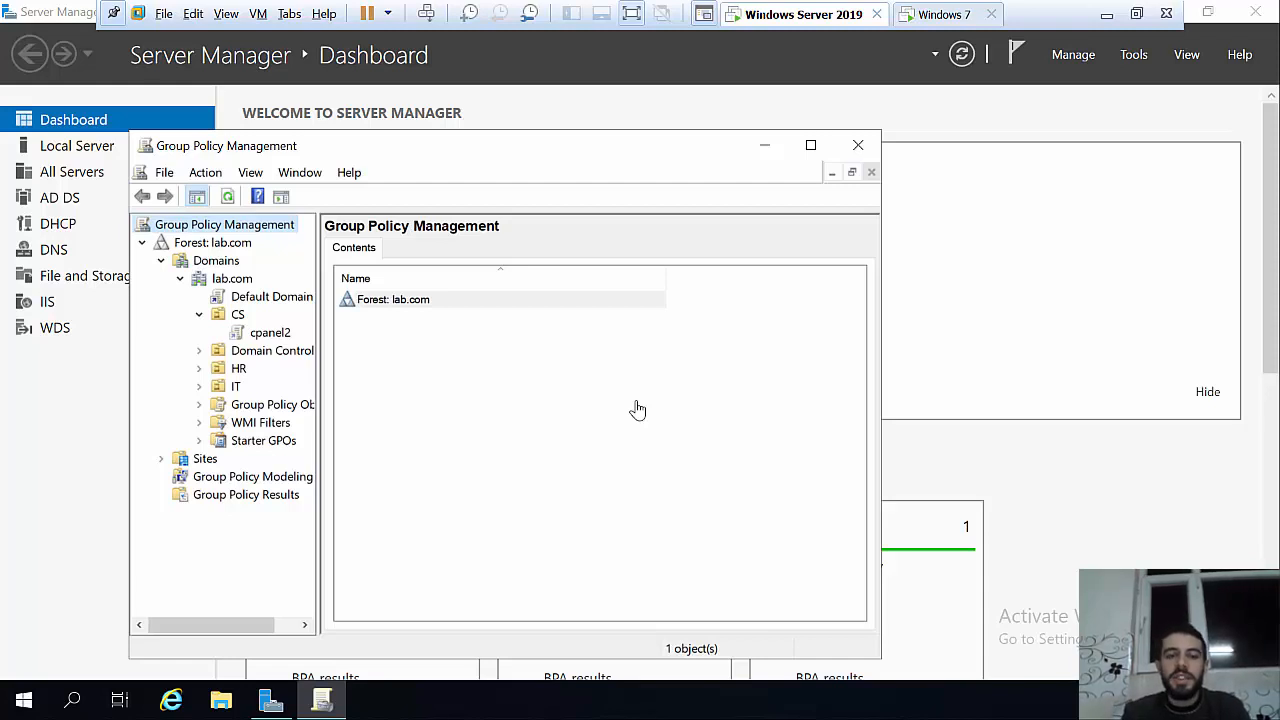
Step: Select Default Domain Policy under lab.com and widen the tree pane to see its scope
click(260, 300)
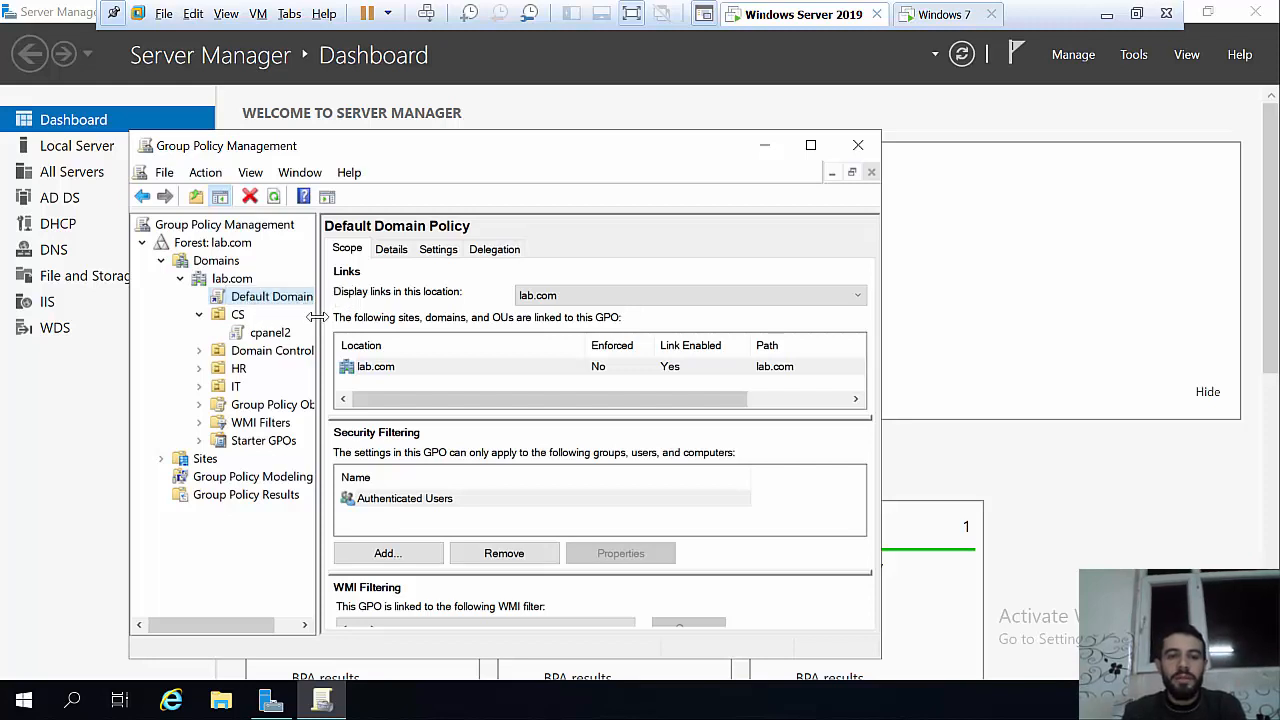
drag(316, 317, 398, 318)
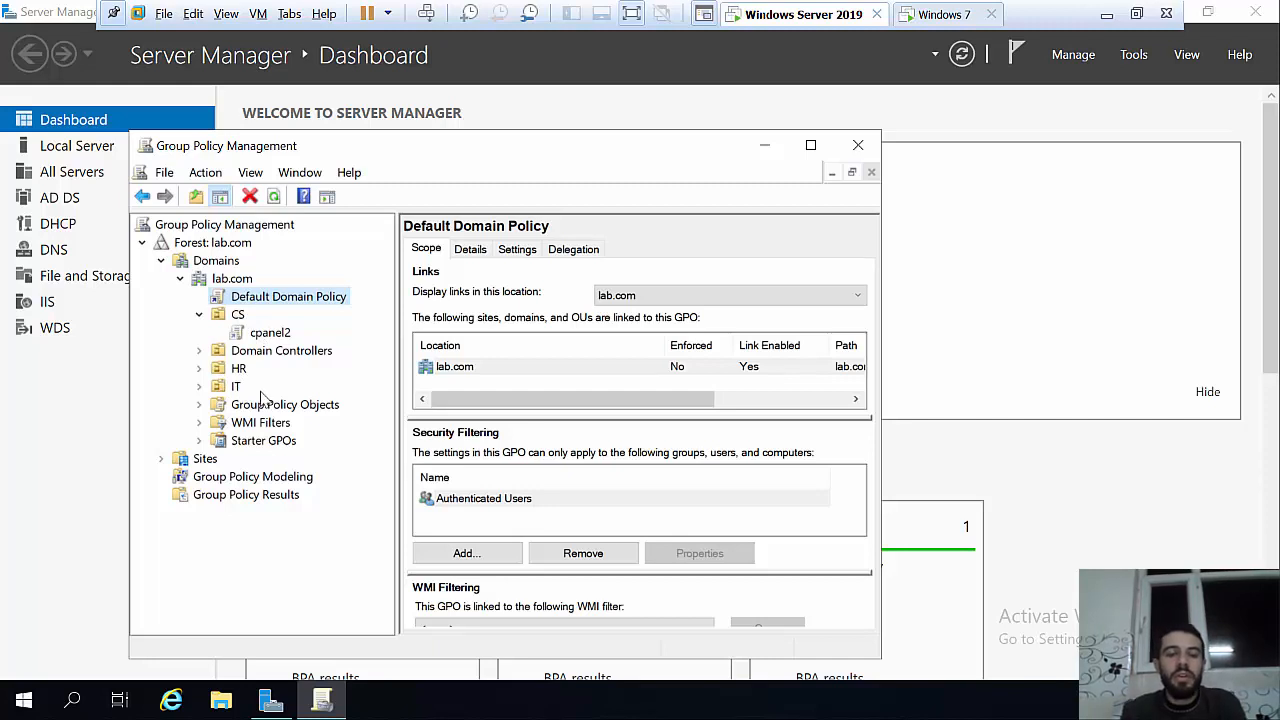
right_click(257, 300)
Step: Edit Default Domain Policy and open Computer Configuration > Windows Settings > Security Settings > Account Policies
click(285, 310)
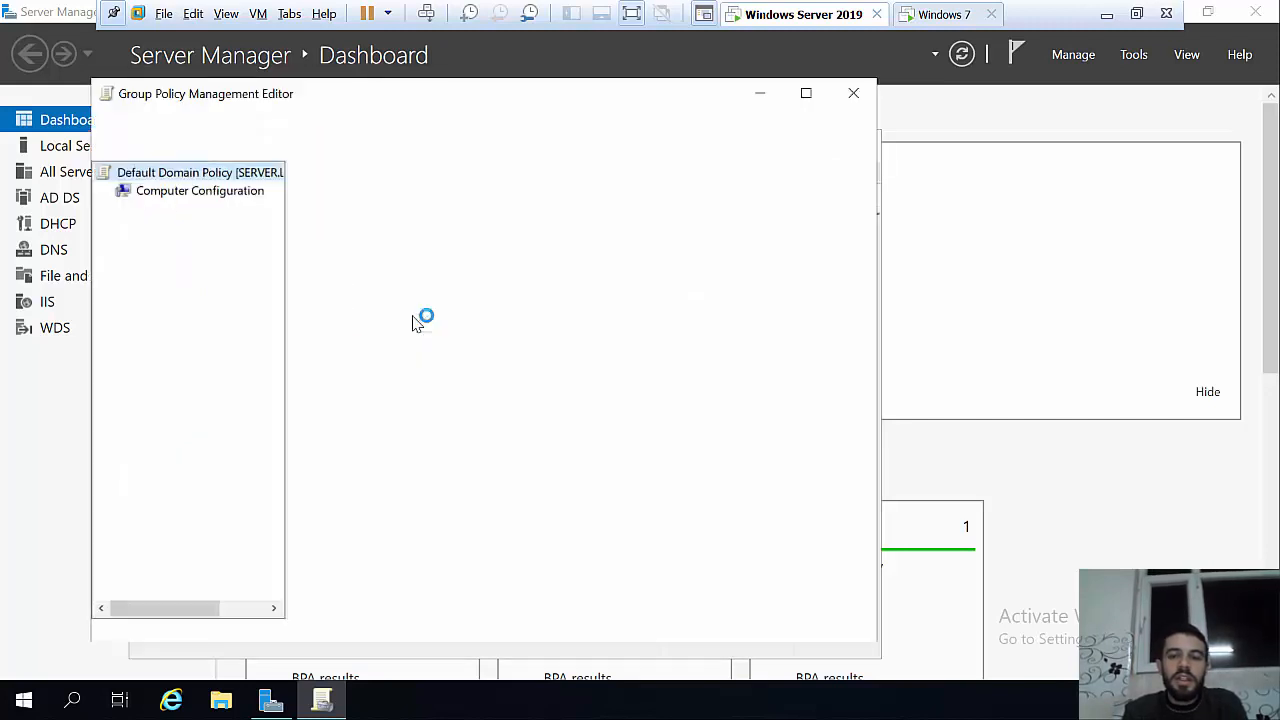
double_click(562, 224)
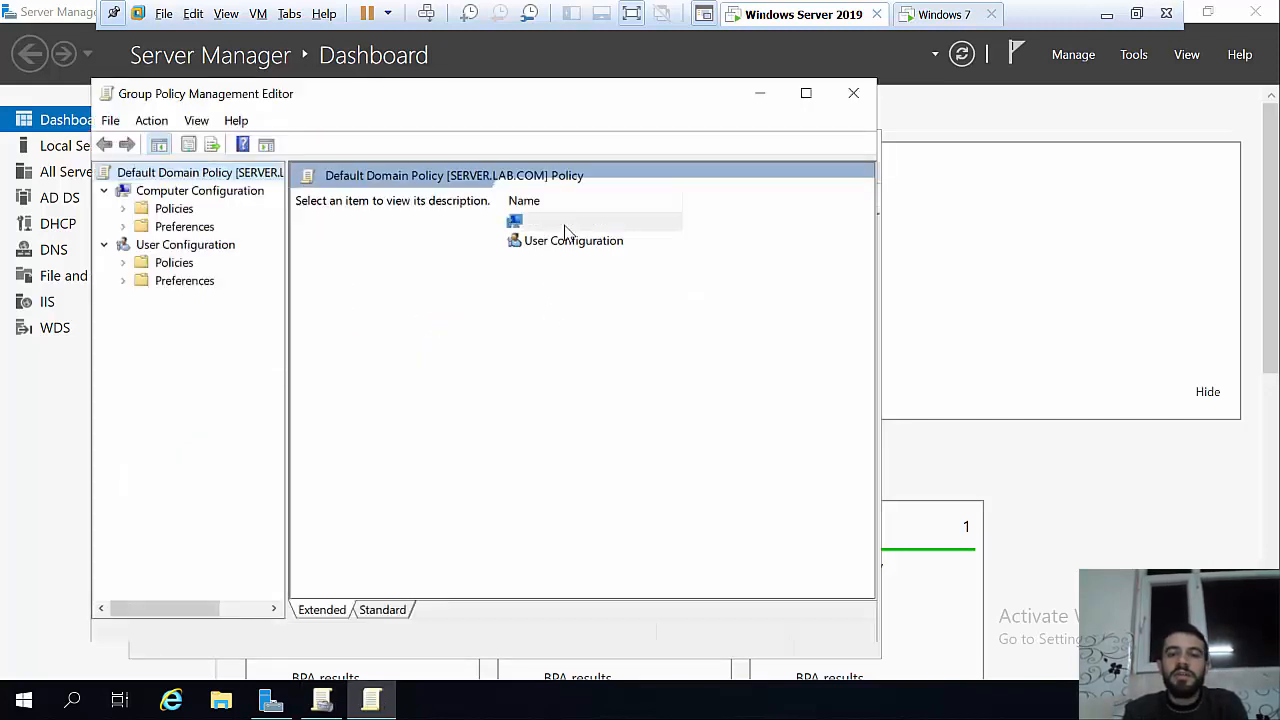
double_click(550, 223)
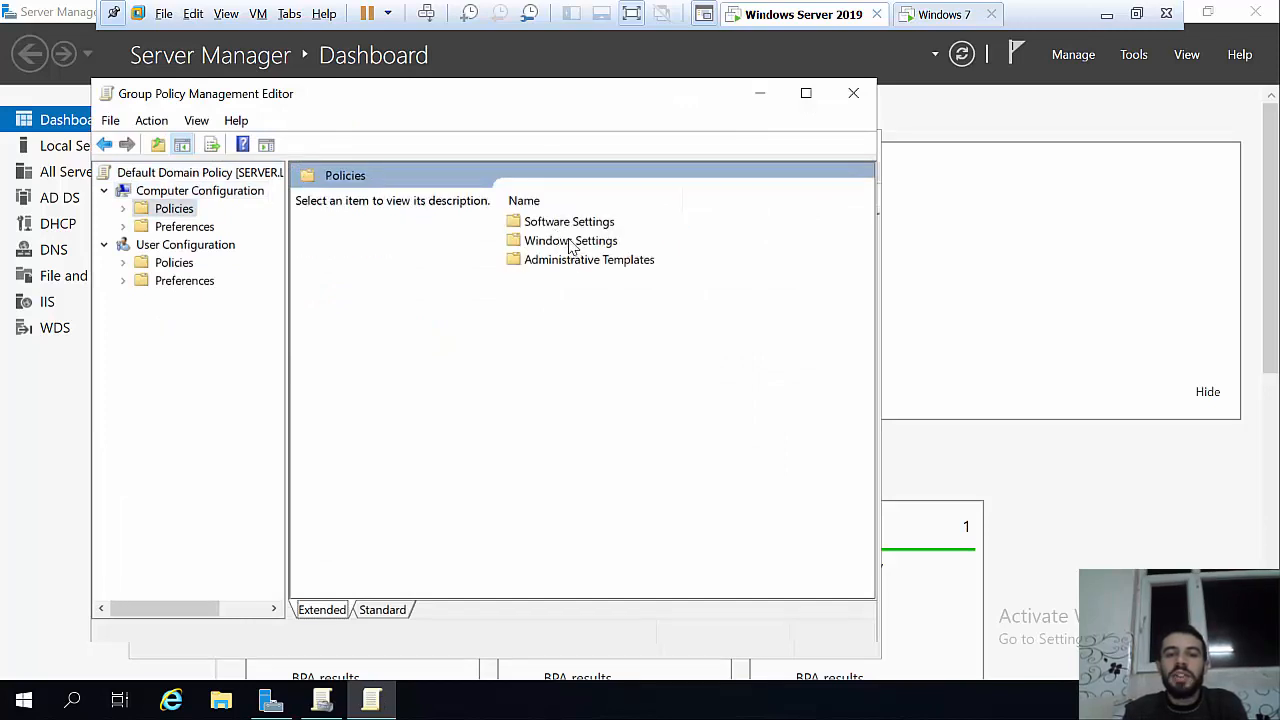
double_click(604, 241)
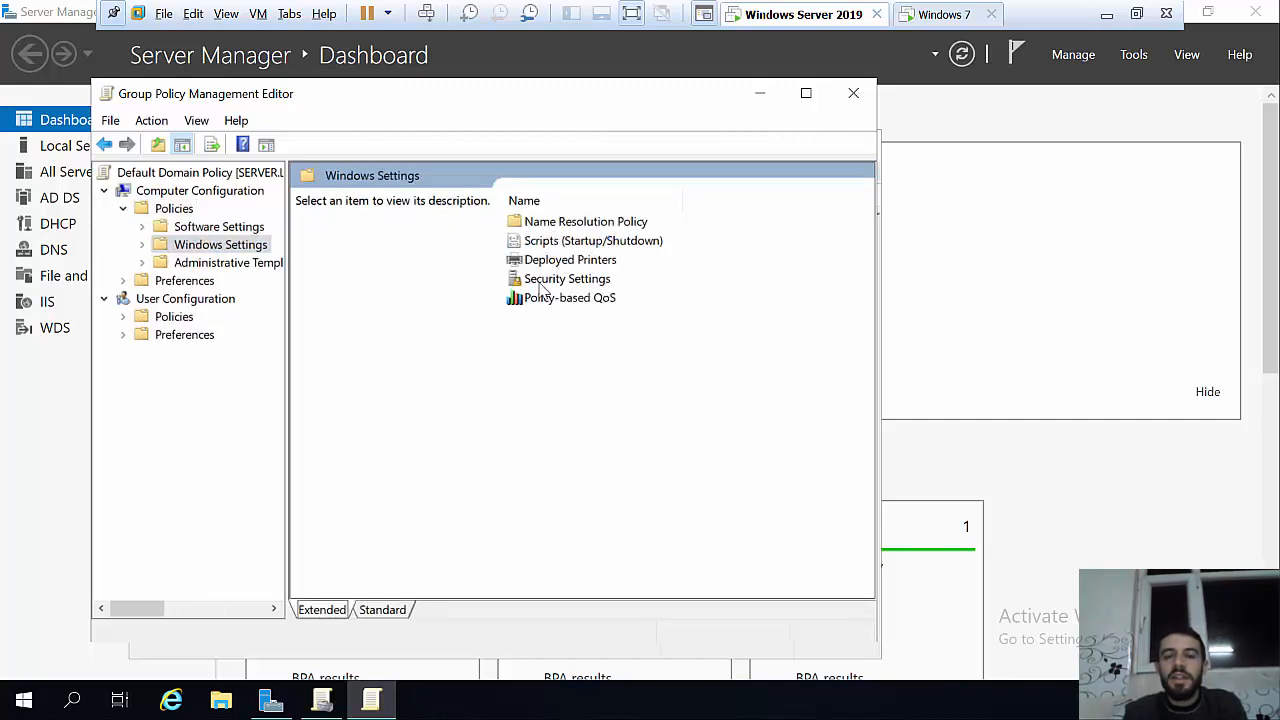
double_click(540, 289)
click(383, 198)
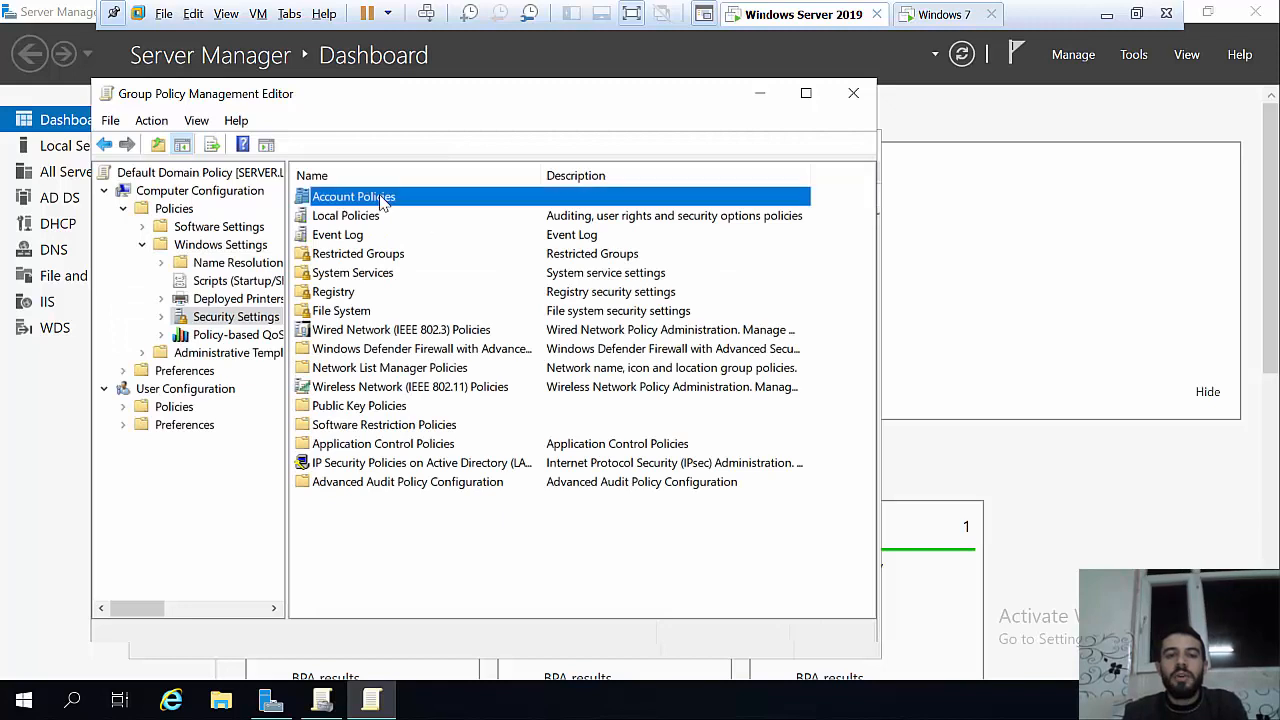
double_click(383, 198)
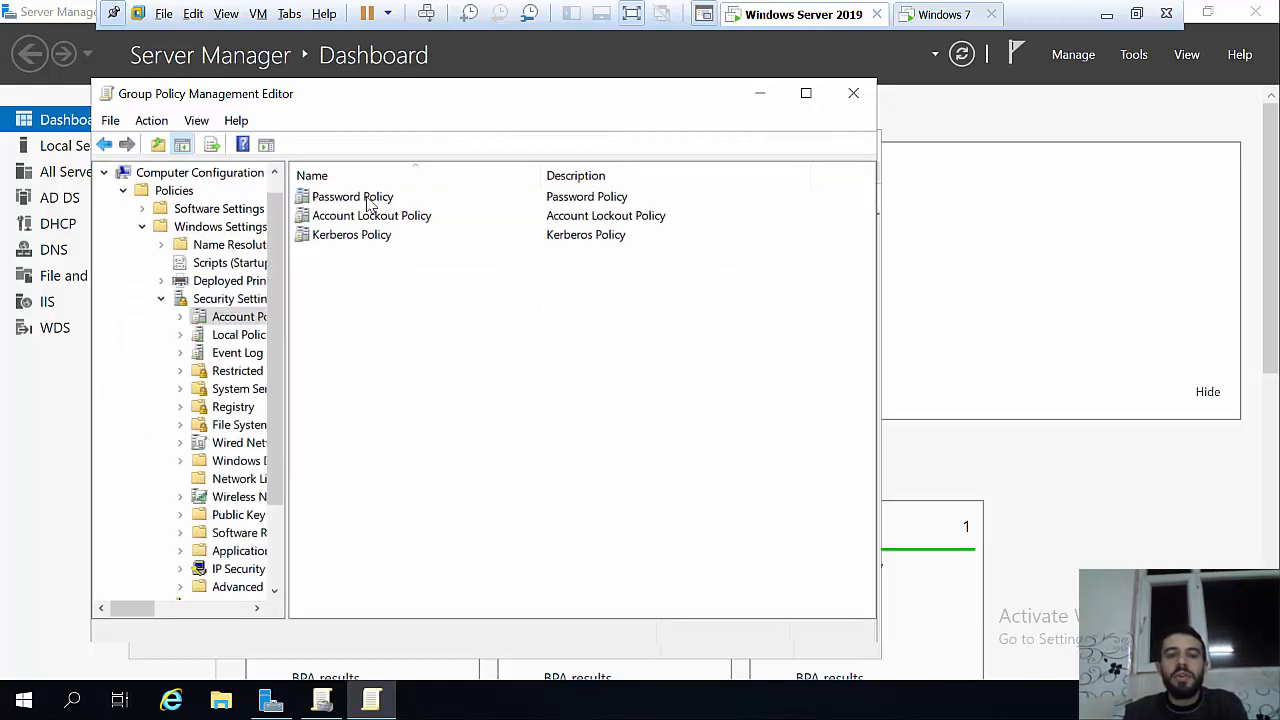
Step: Review password complexity (Disabled) and minimum length (3 characters) unchanged, then go back to Account Policies
double_click(370, 200)
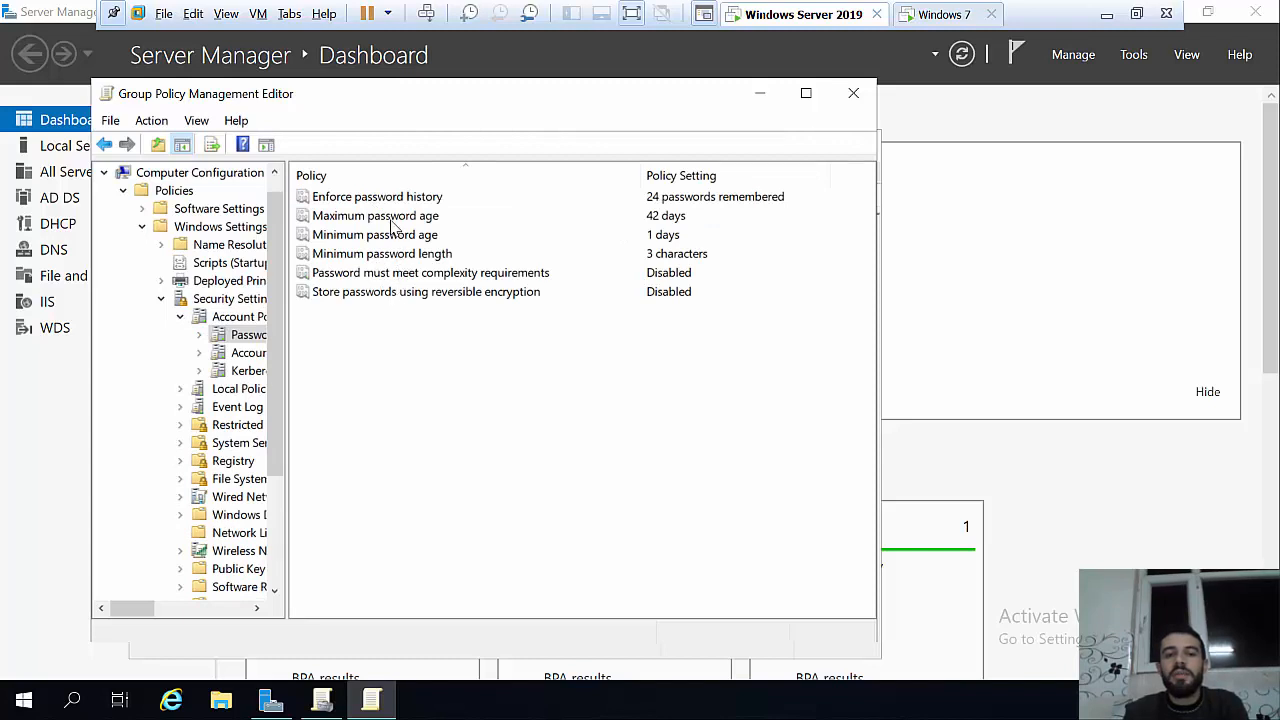
double_click(404, 272)
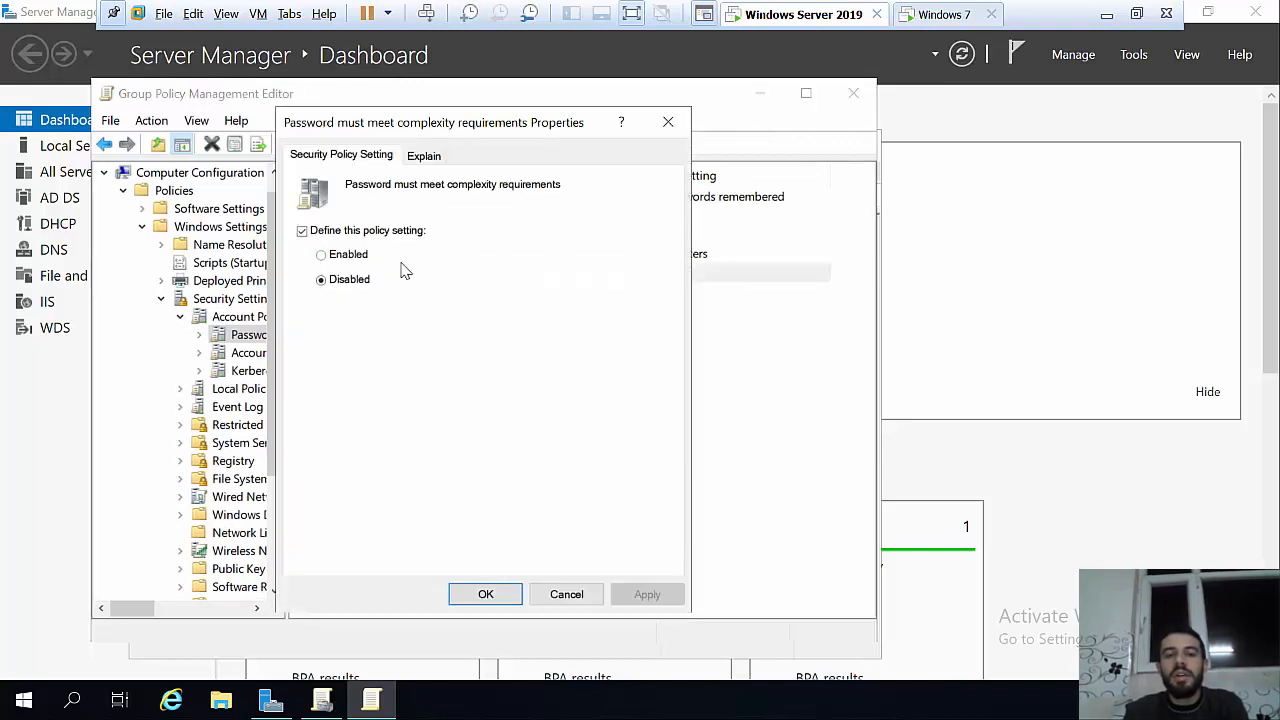
click(668, 122)
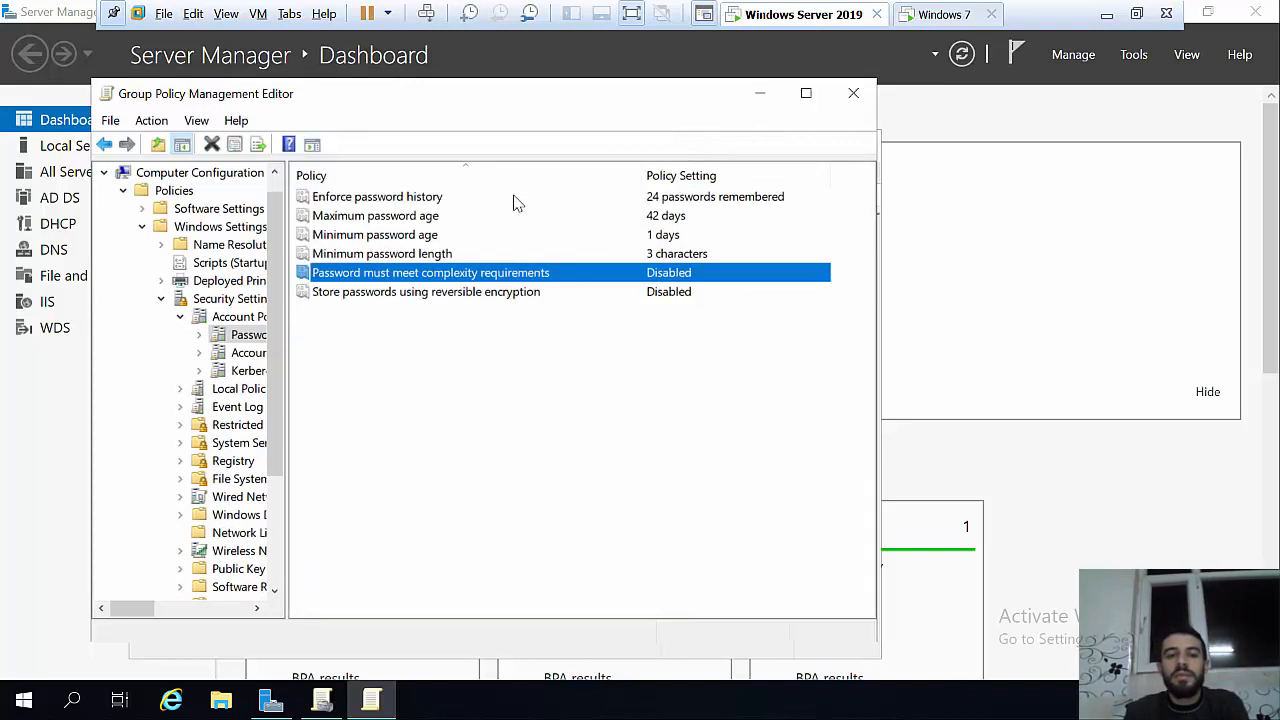
double_click(381, 256)
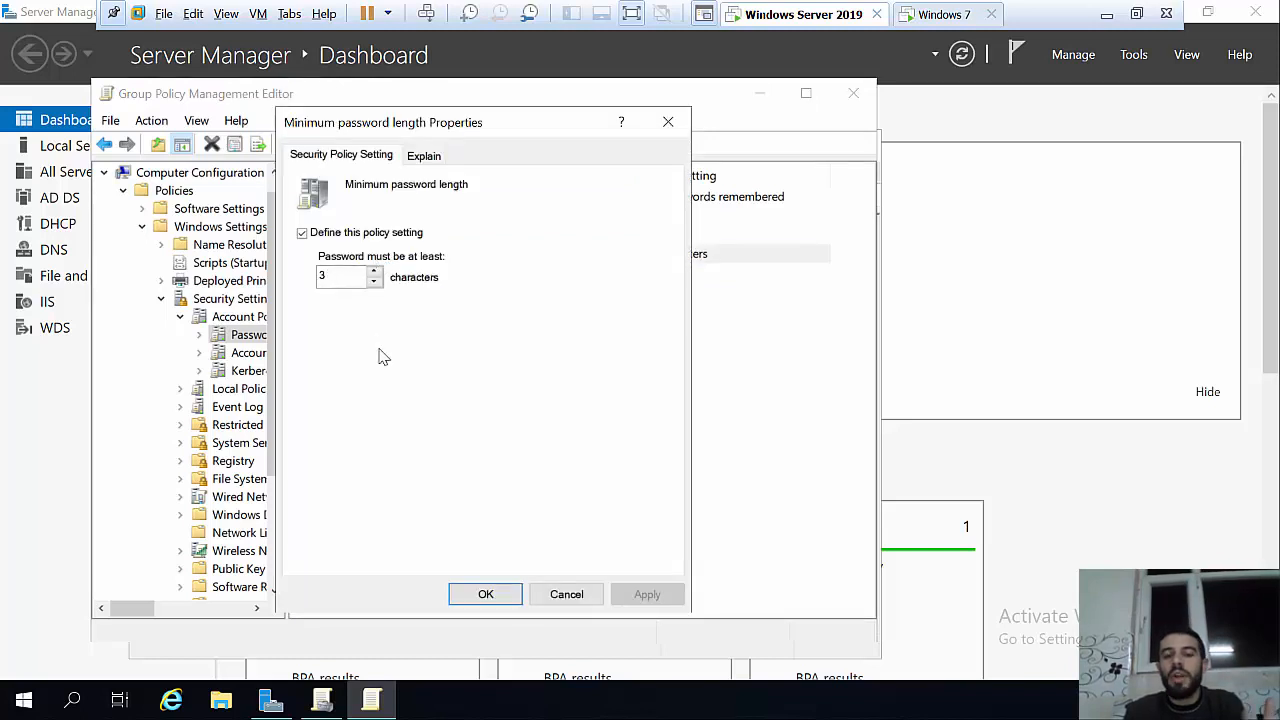
click(468, 592)
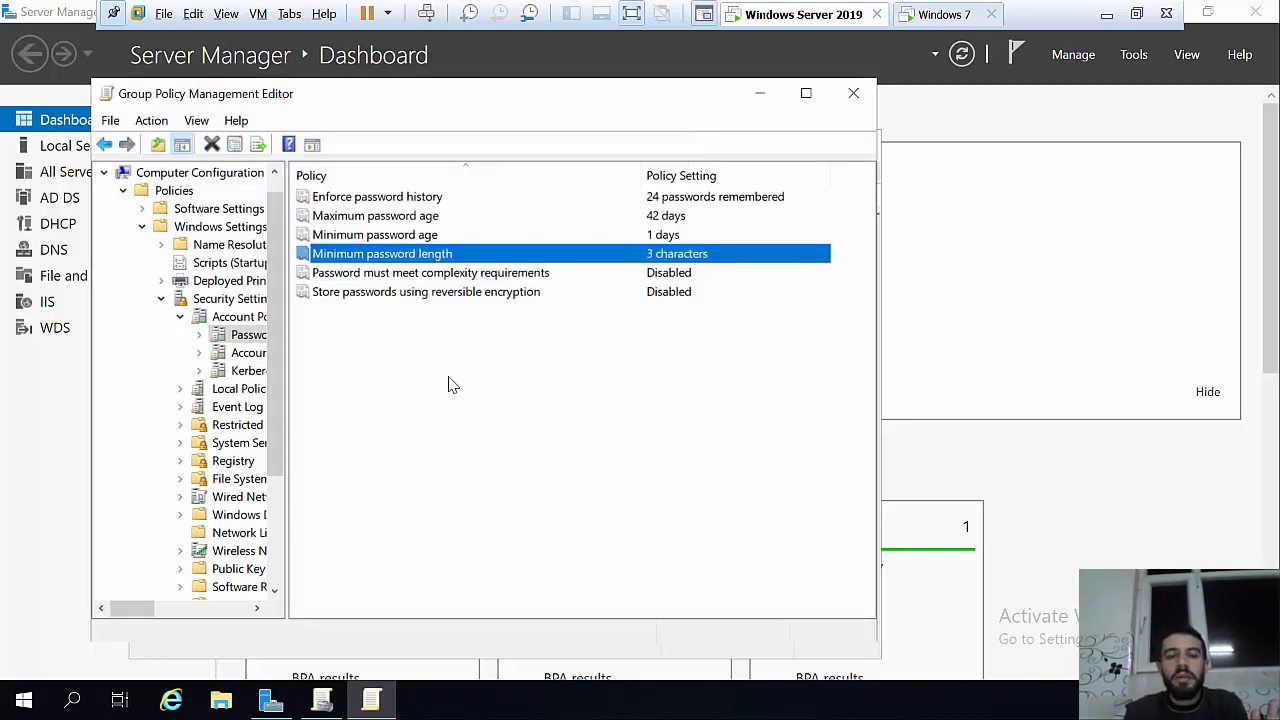
double_click(424, 275)
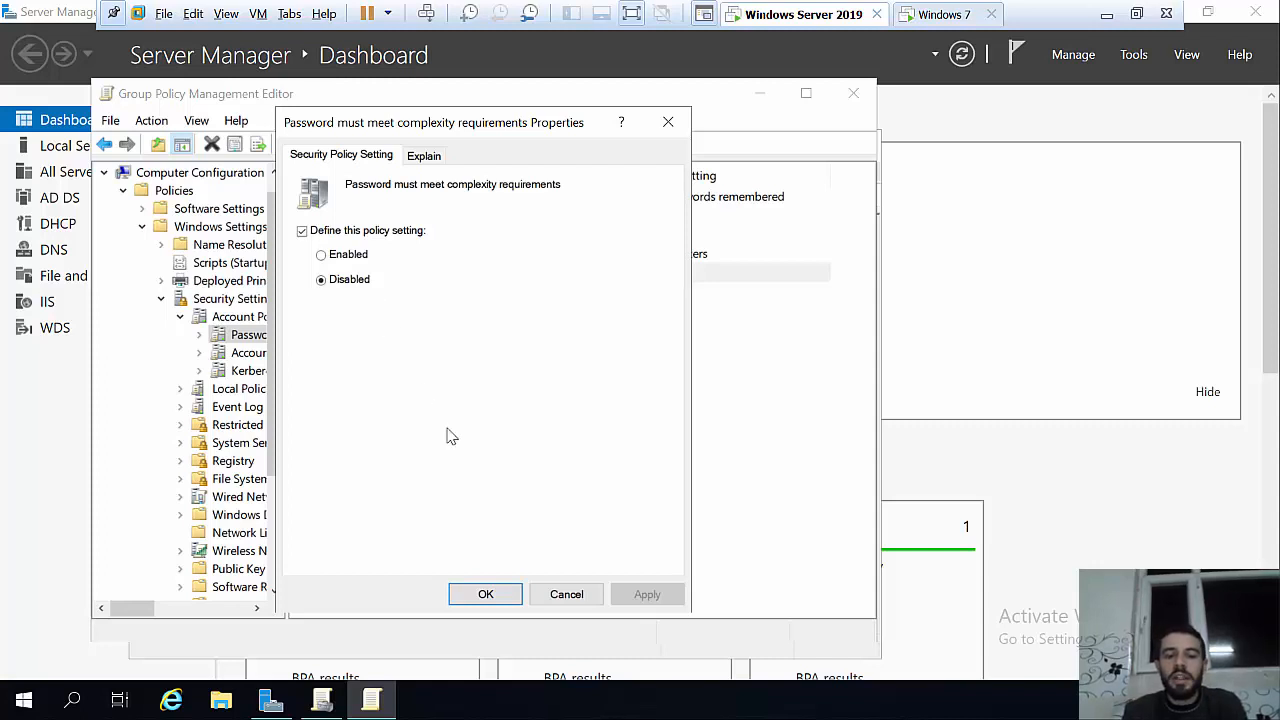
click(508, 595)
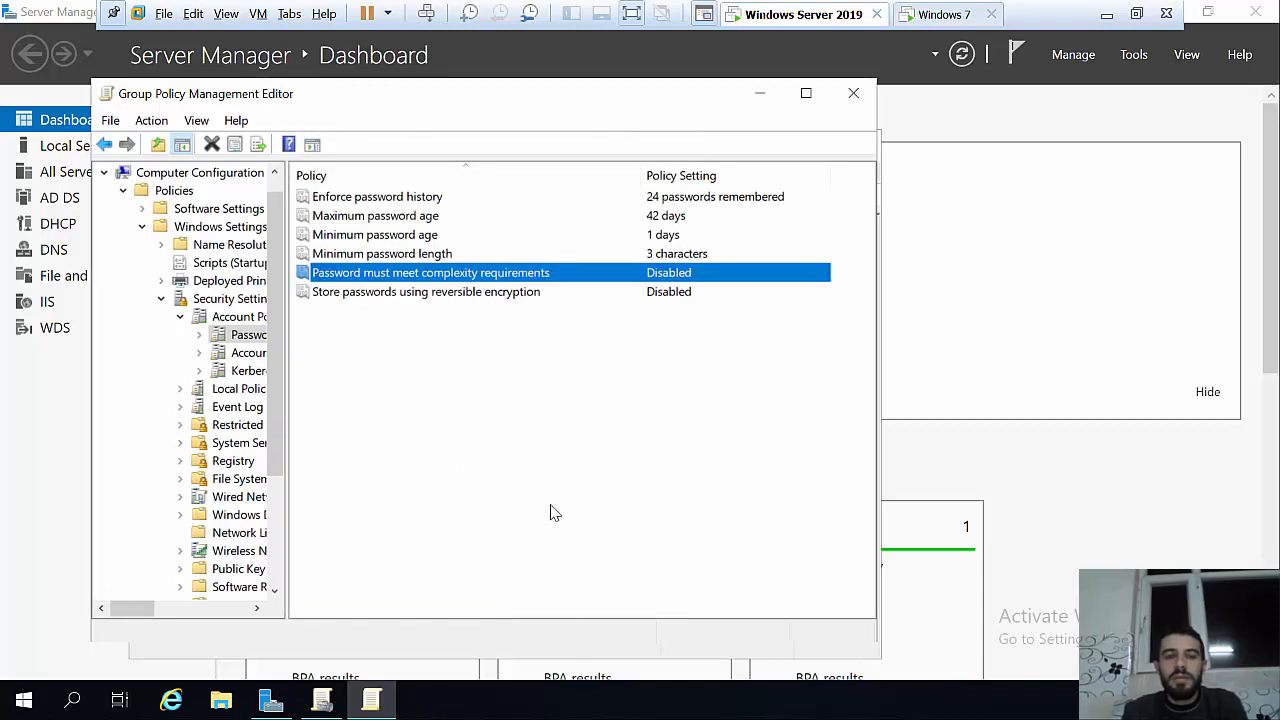
click(105, 145)
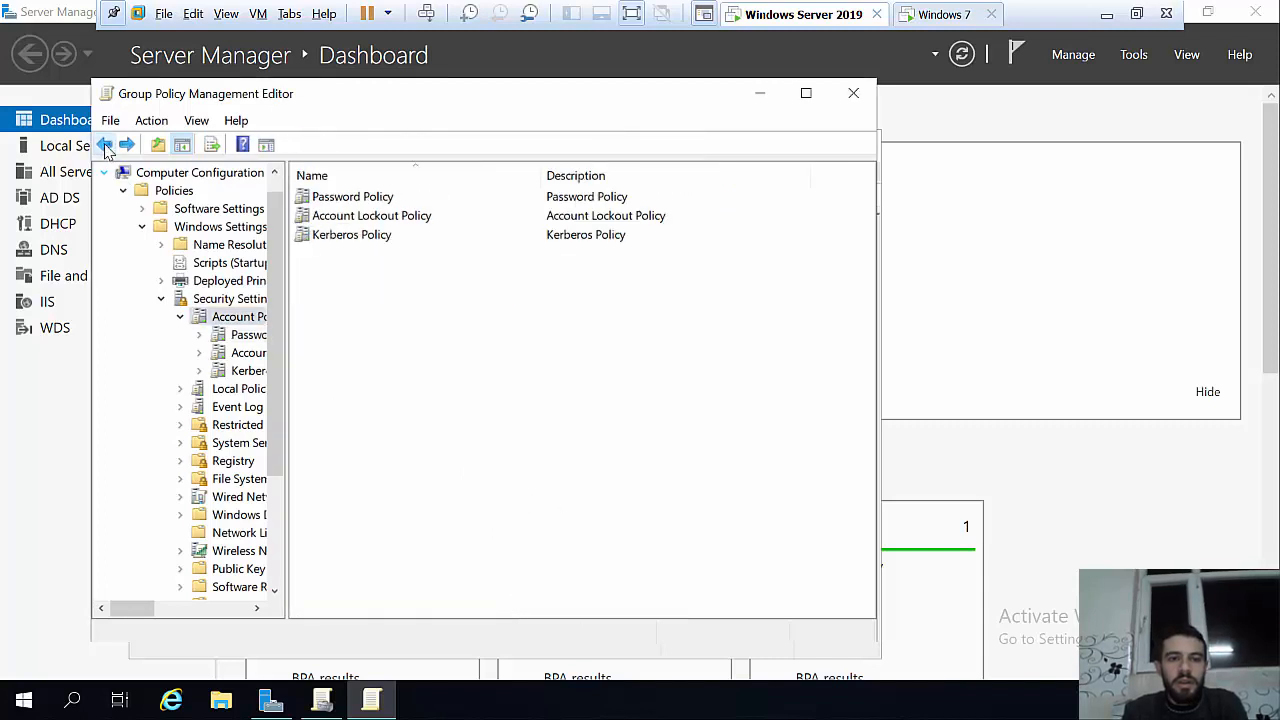
Step: Set Account lockout threshold to 3 invalid logon attempts, accepting the suggested 30-minute lockout values
double_click(375, 218)
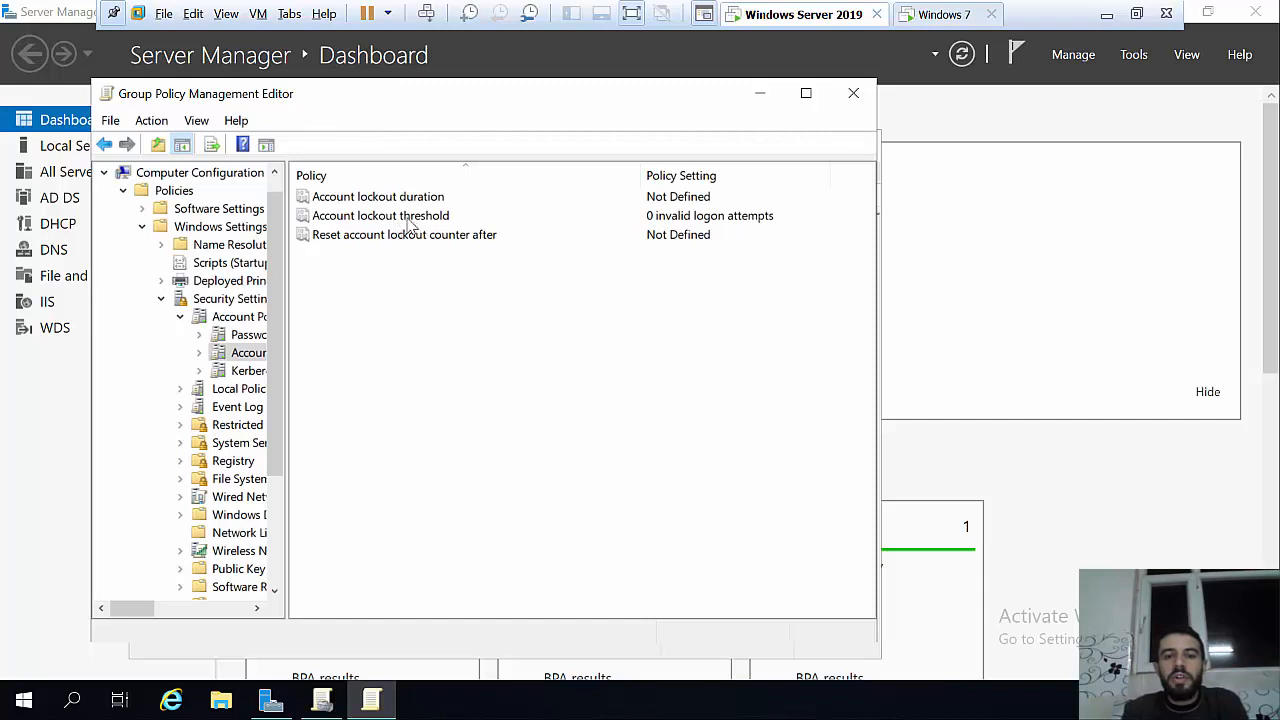
double_click(406, 218)
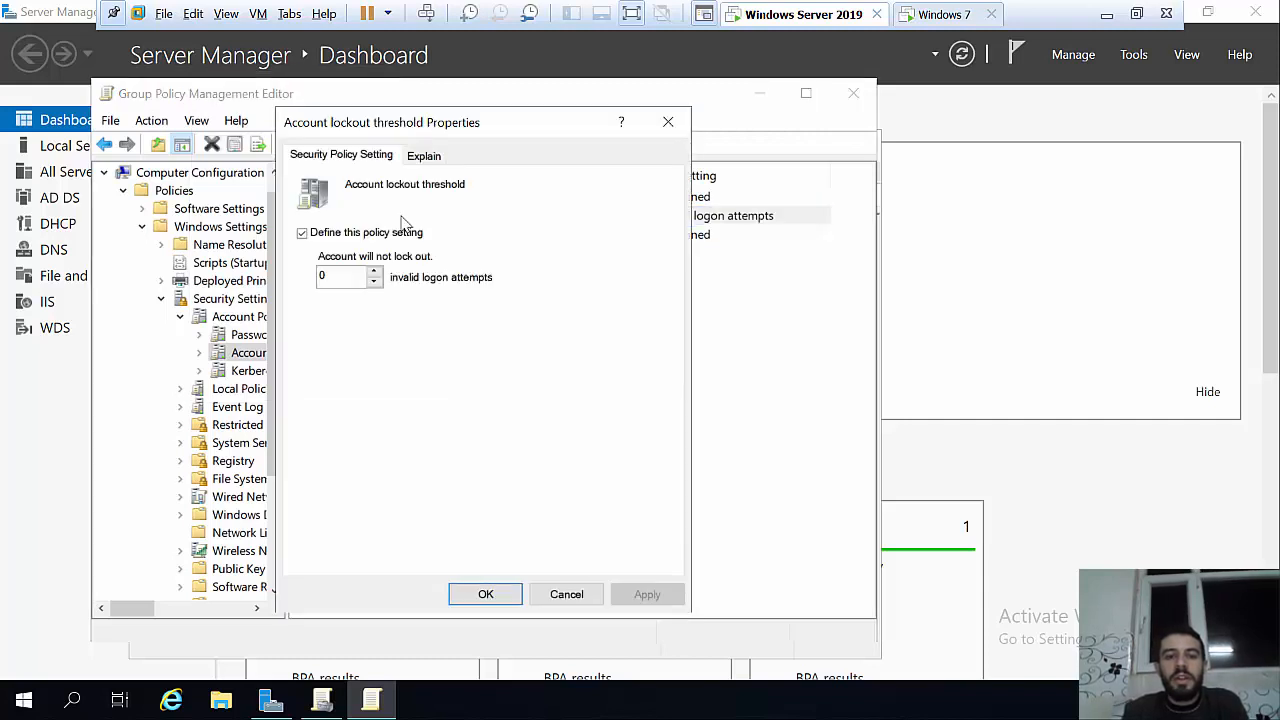
click(374, 282)
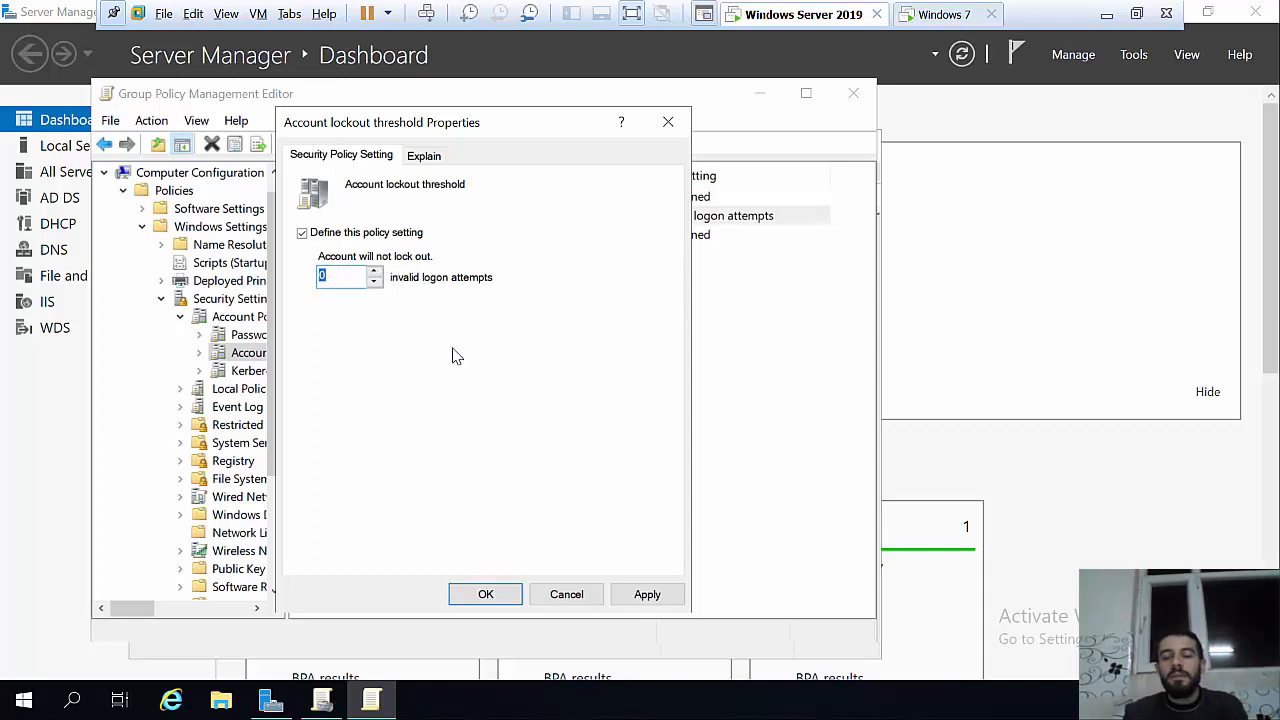
click(375, 272)
click(376, 272)
click(376, 272)
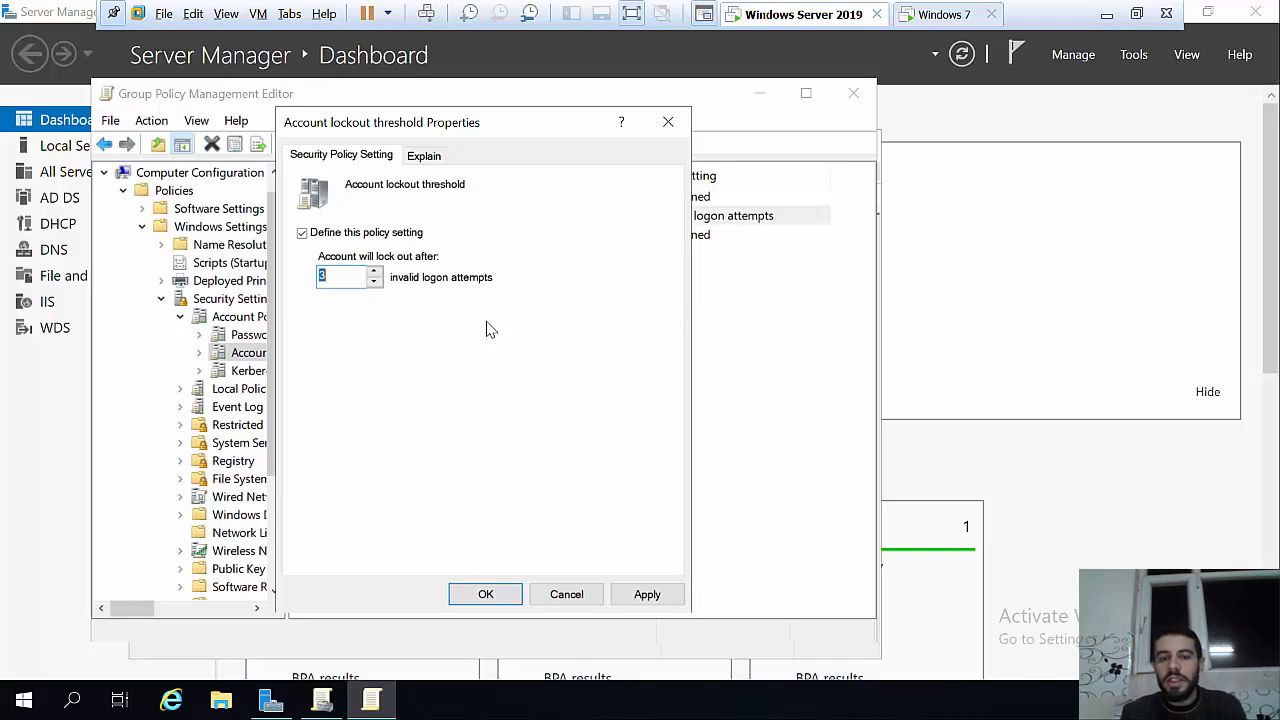
click(647, 595)
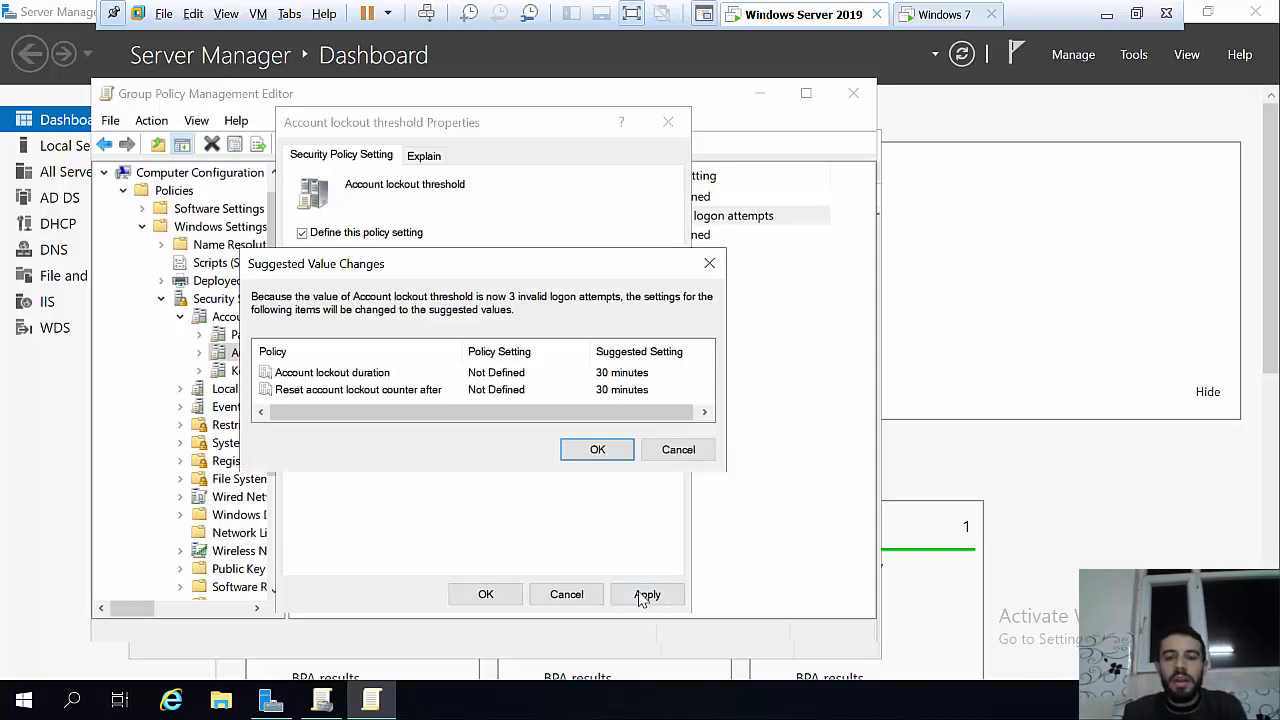
click(600, 462)
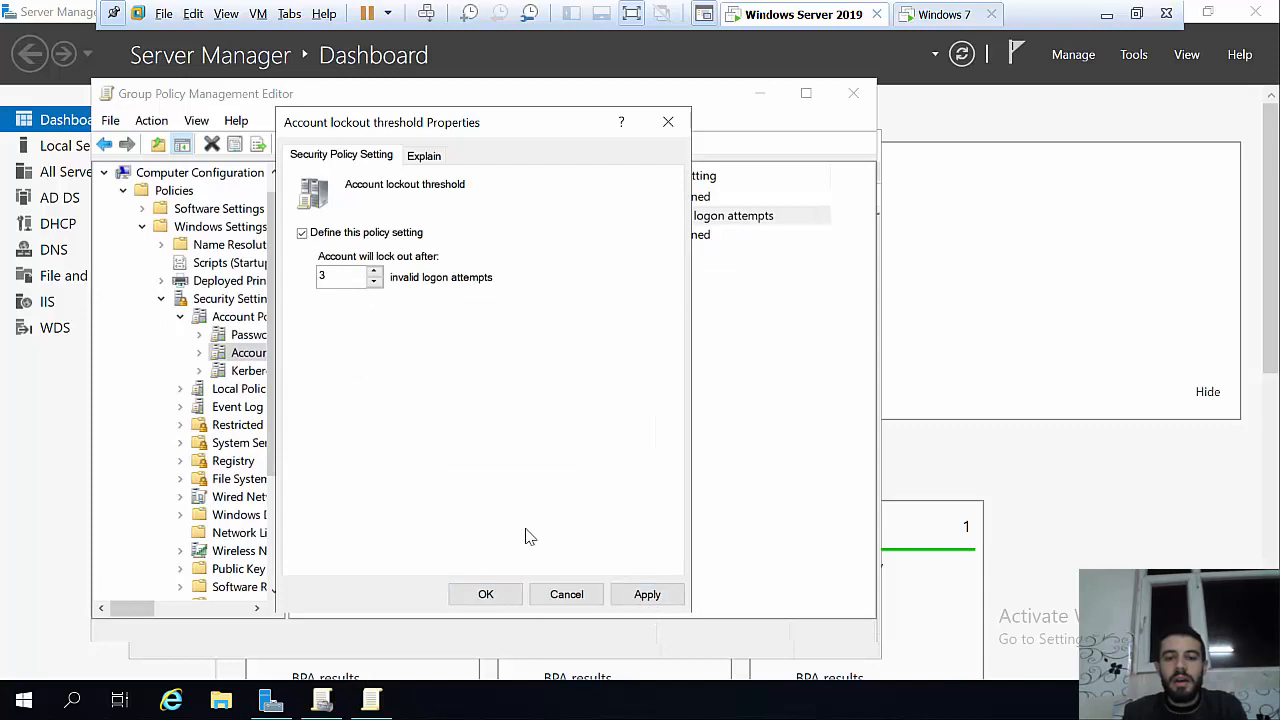
click(505, 595)
click(927, 16)
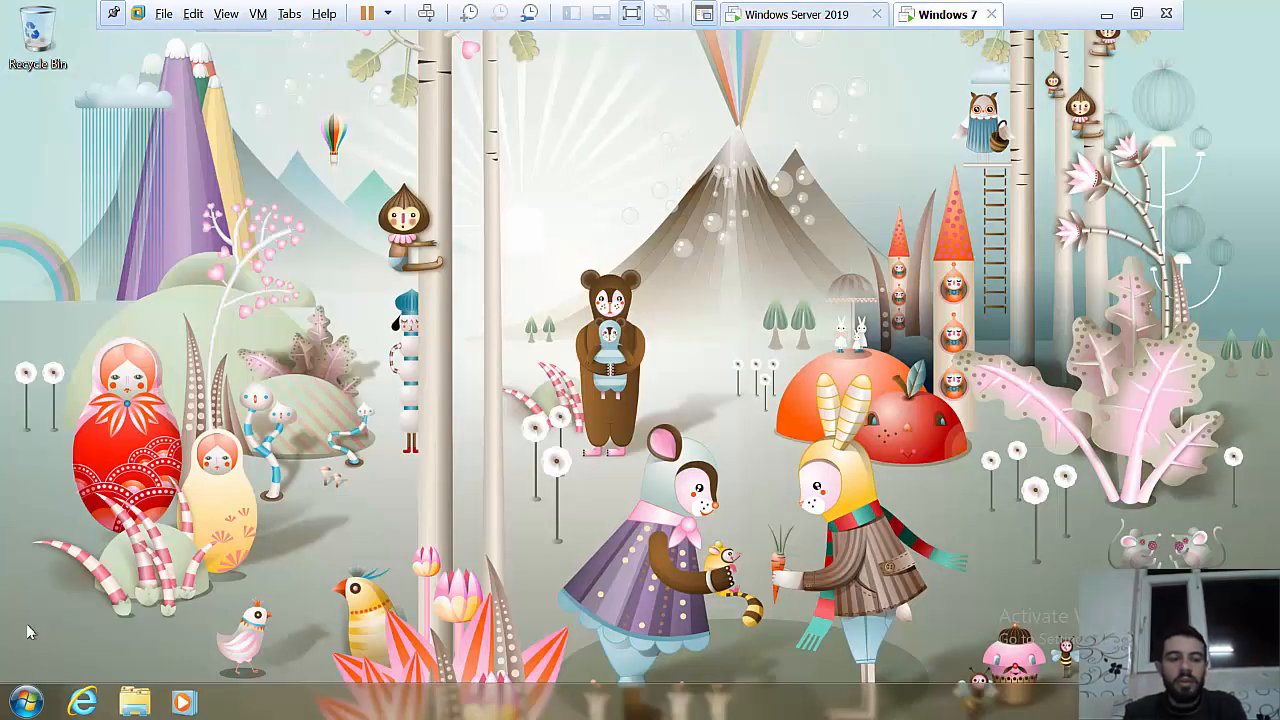
Step: Refresh group policy with gpupdate on Windows 7, then log off the current user
click(27, 697)
text(run)
key(Return)
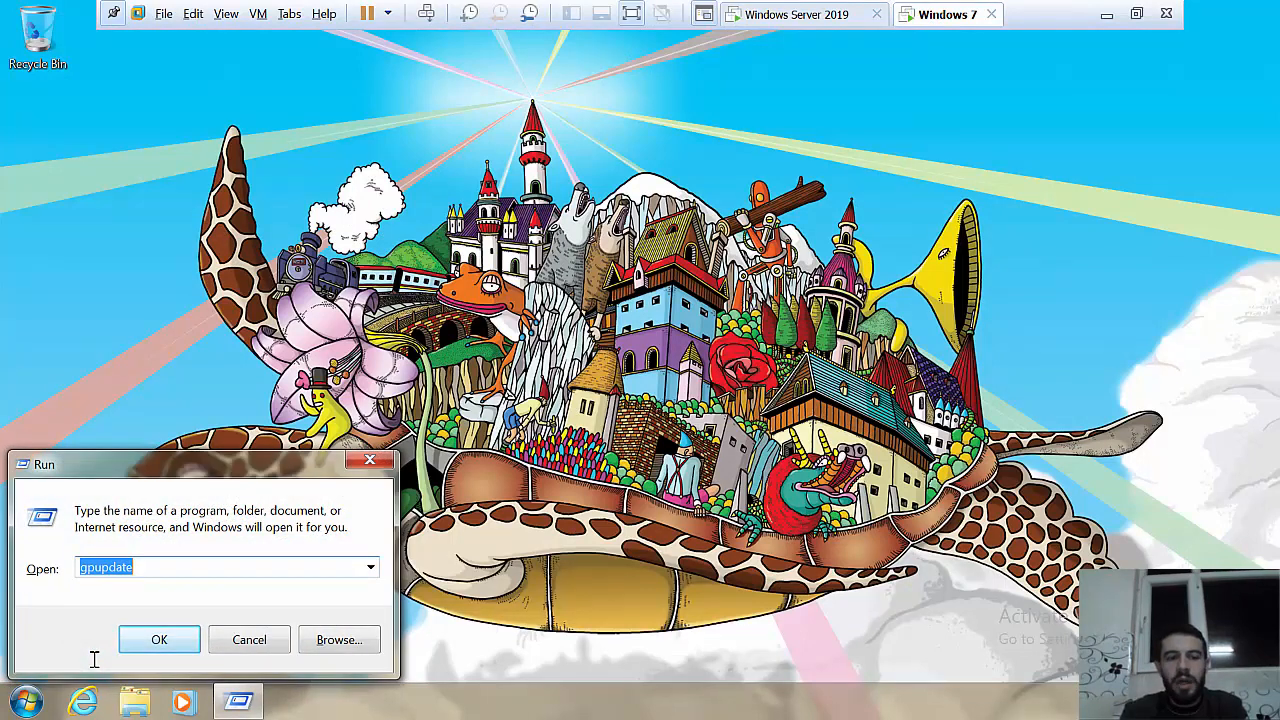
key(Return)
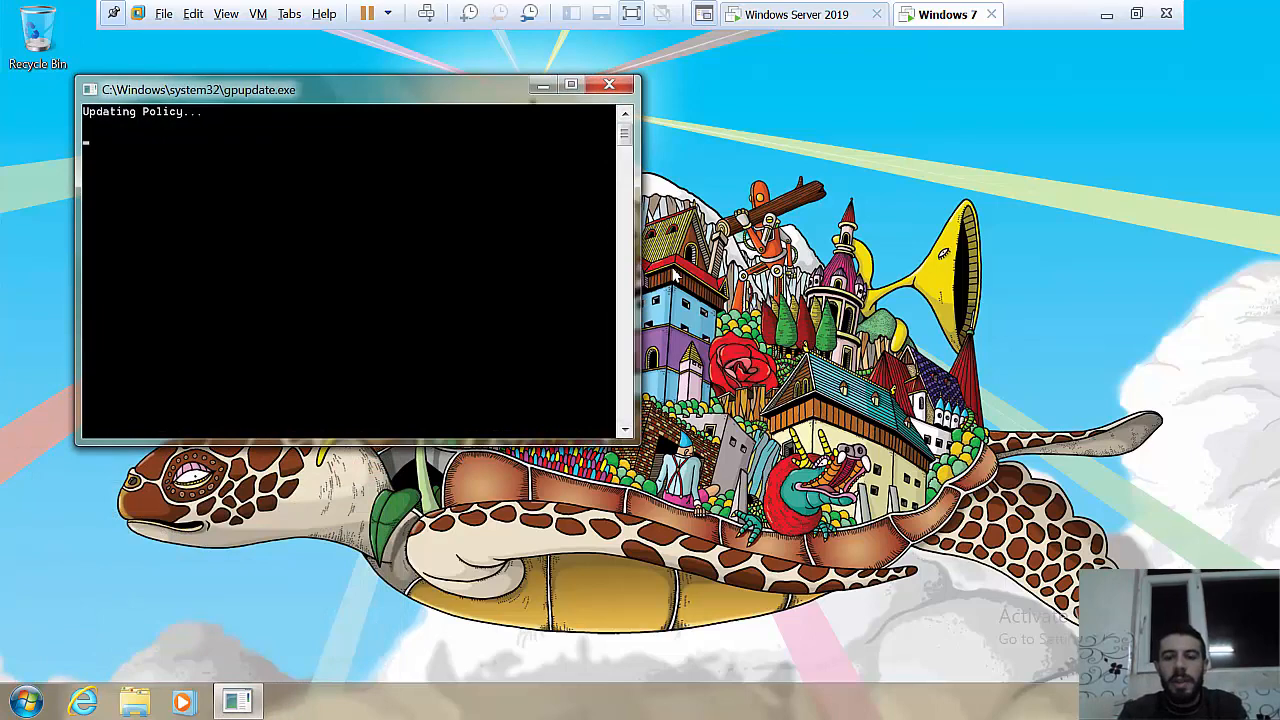
click(27, 702)
click(346, 653)
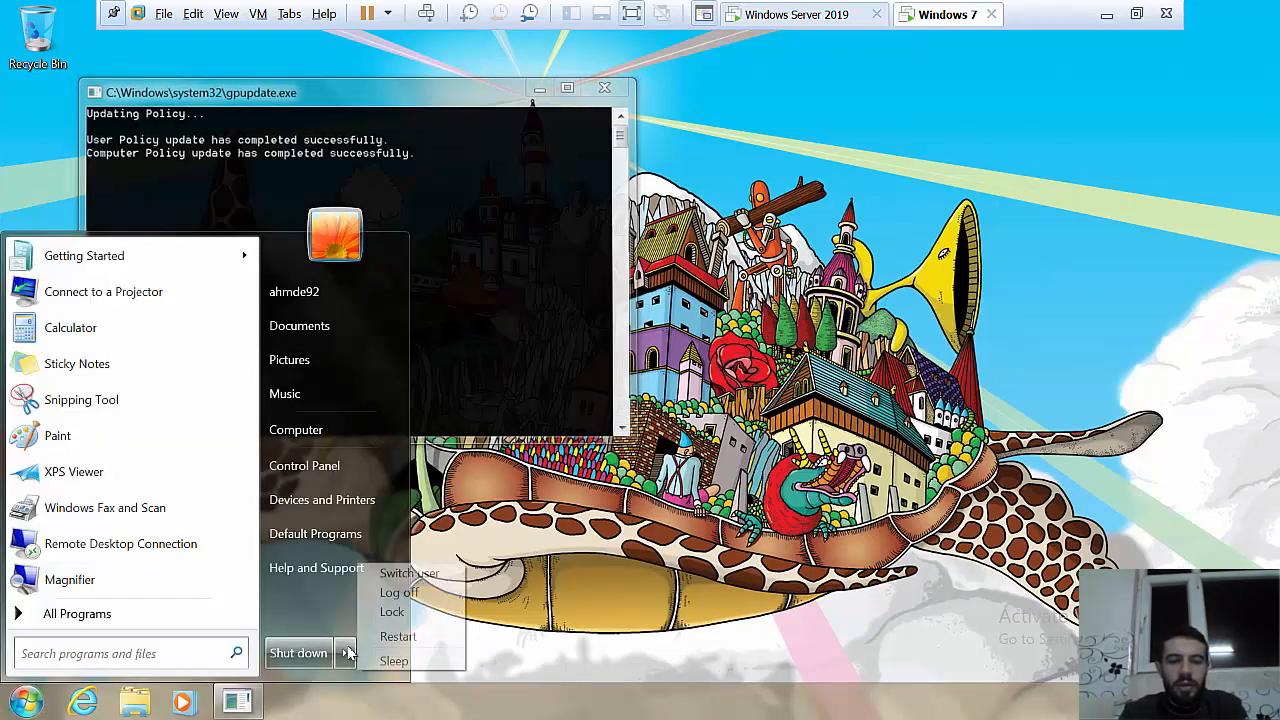
click(399, 593)
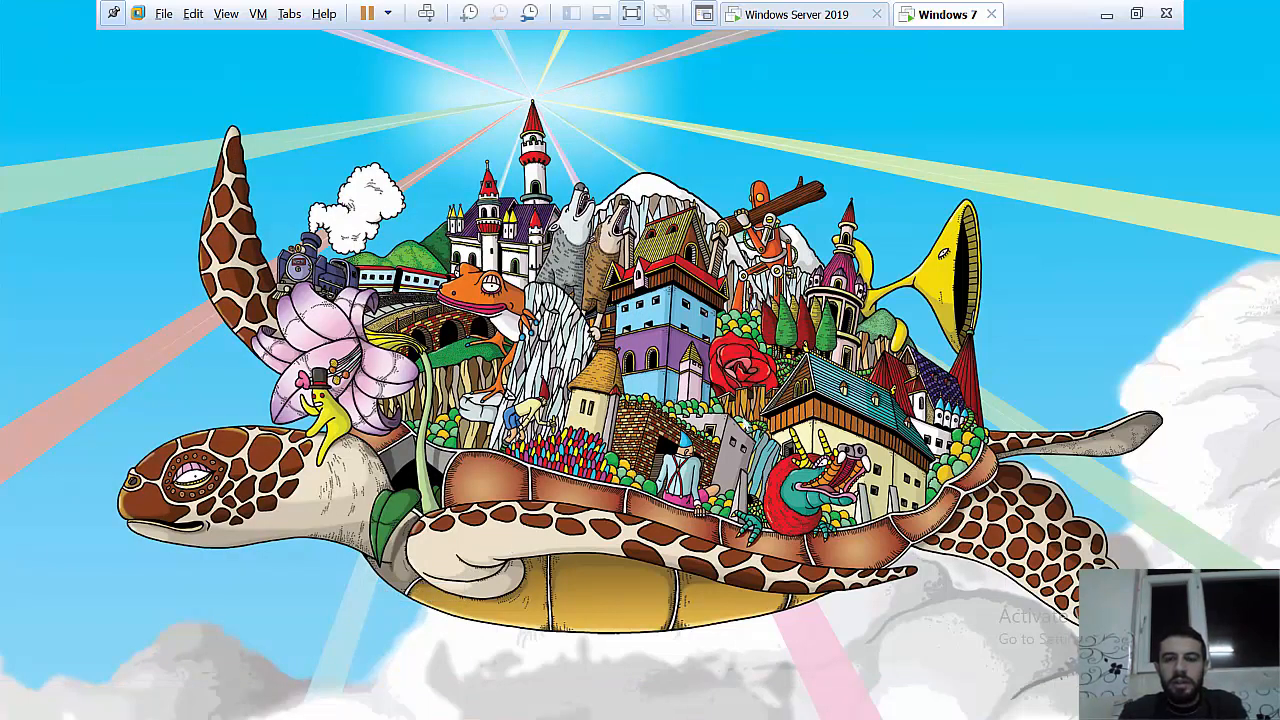
Step: At the logon screen, enter a wrong password and dismiss the incorrect-password error
key(ctrl+alt+Insert)
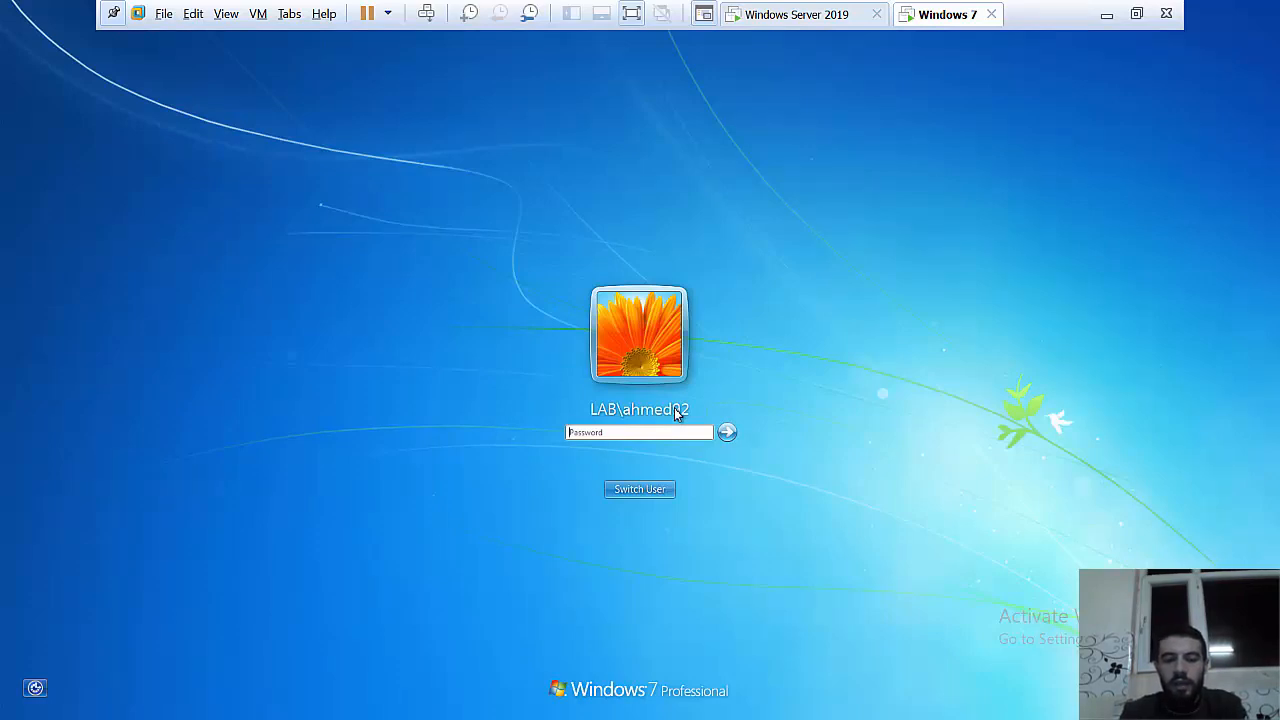
text(P)
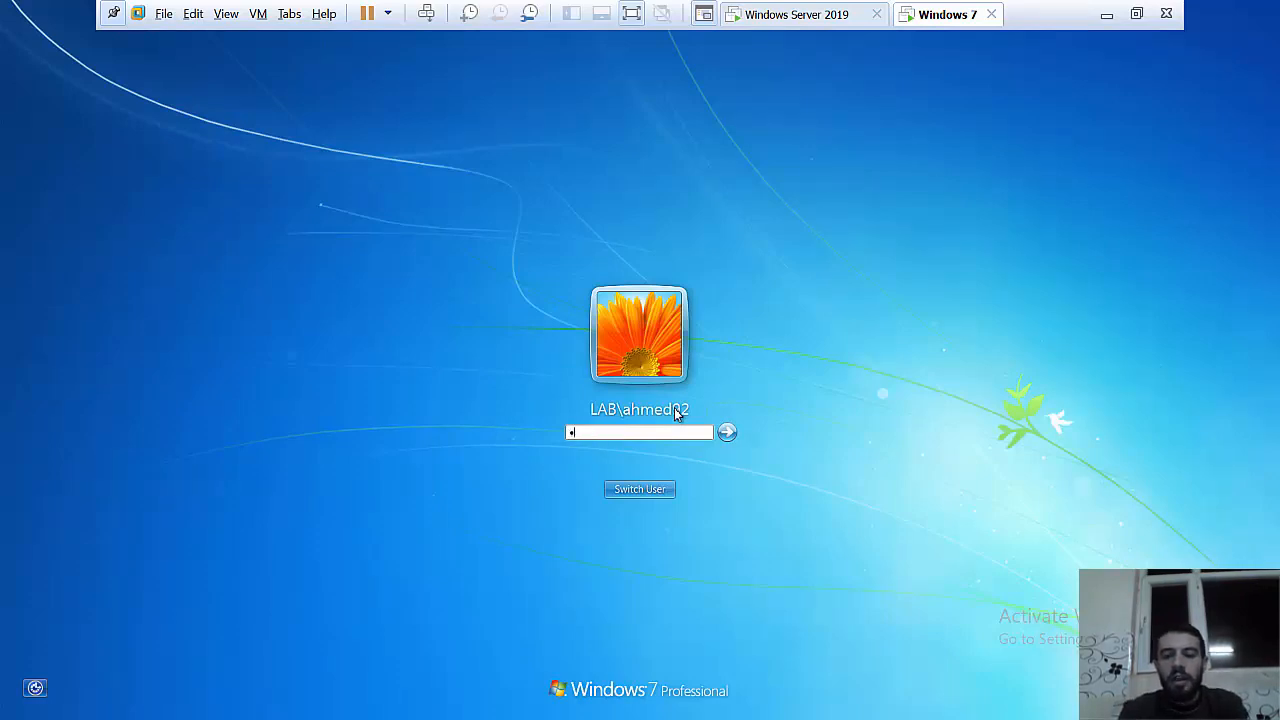
text(@ssw0rd)
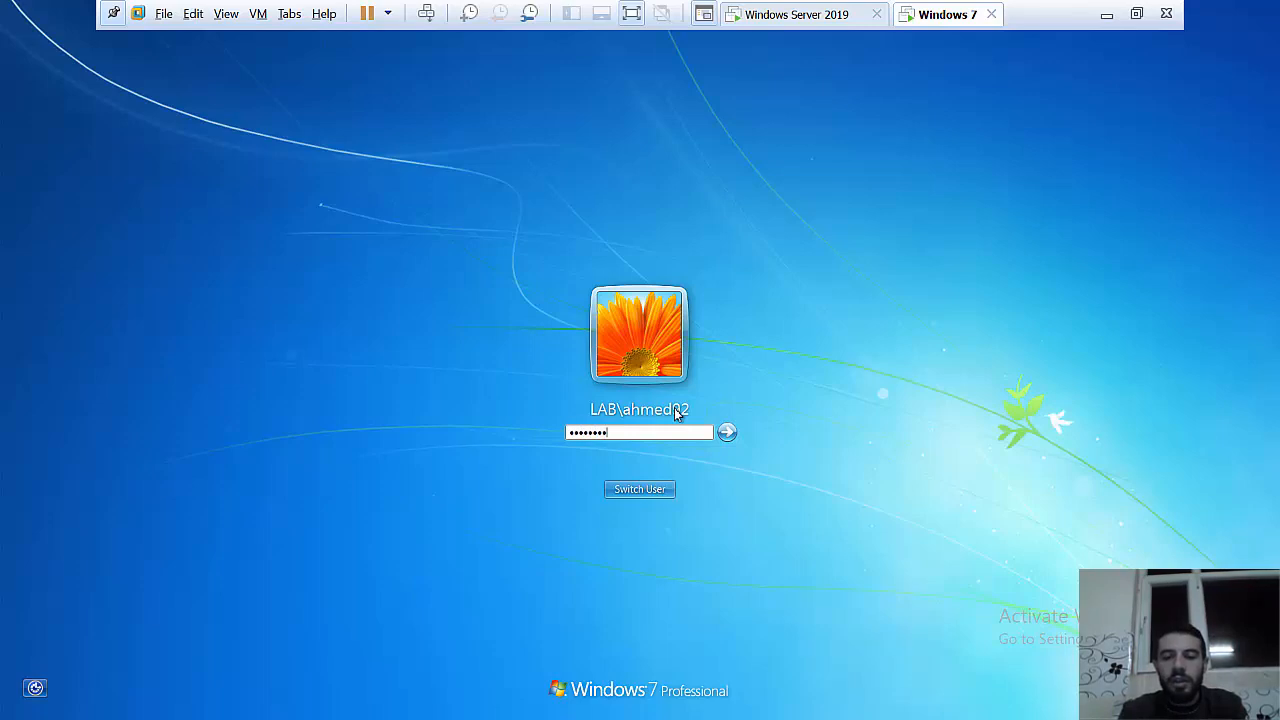
key(Return)
key(Return)
text(P@ssw0rd)
key(Return)
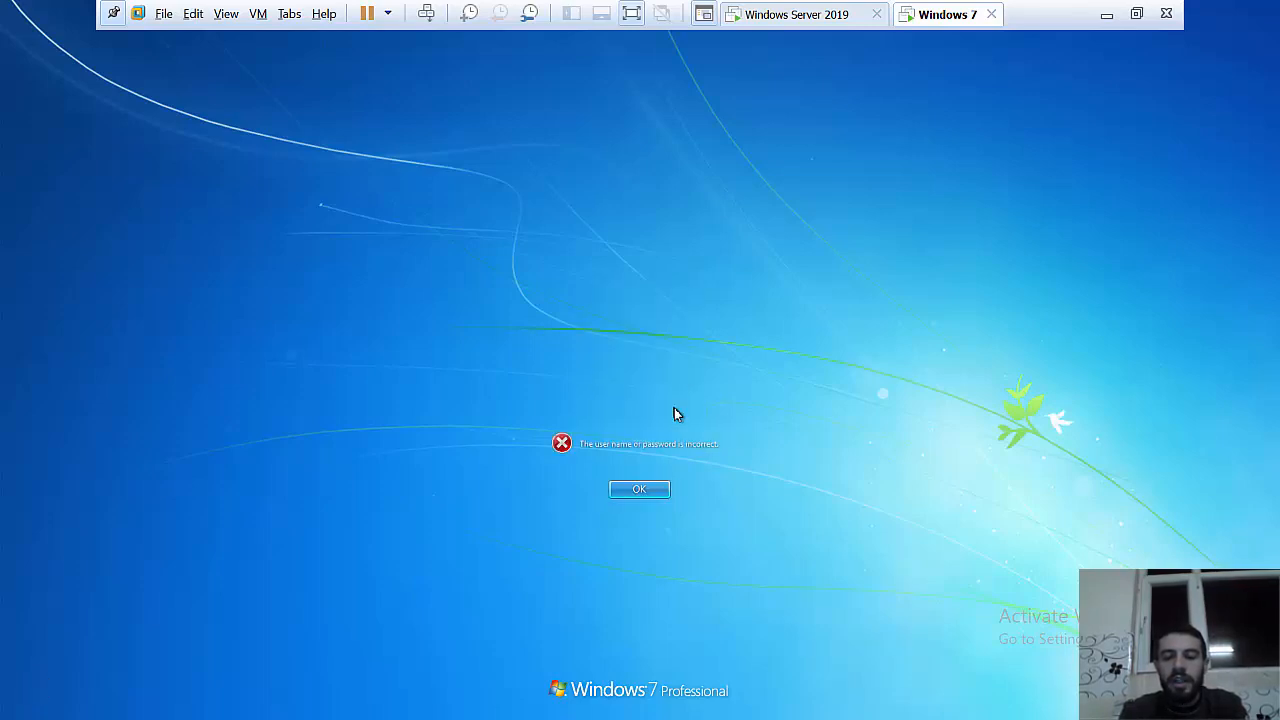
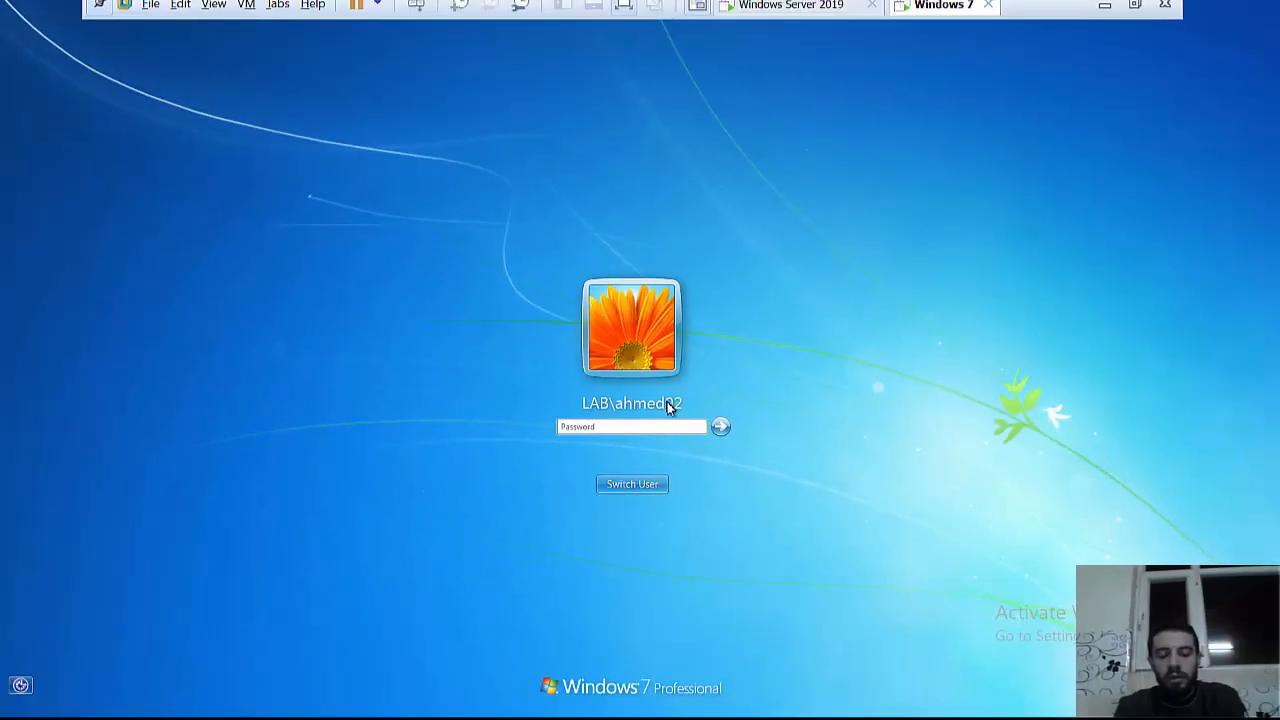
Step: Enter another password attempt for LAB\ahmed02 at the Windows 7 logon screen
text(•••)
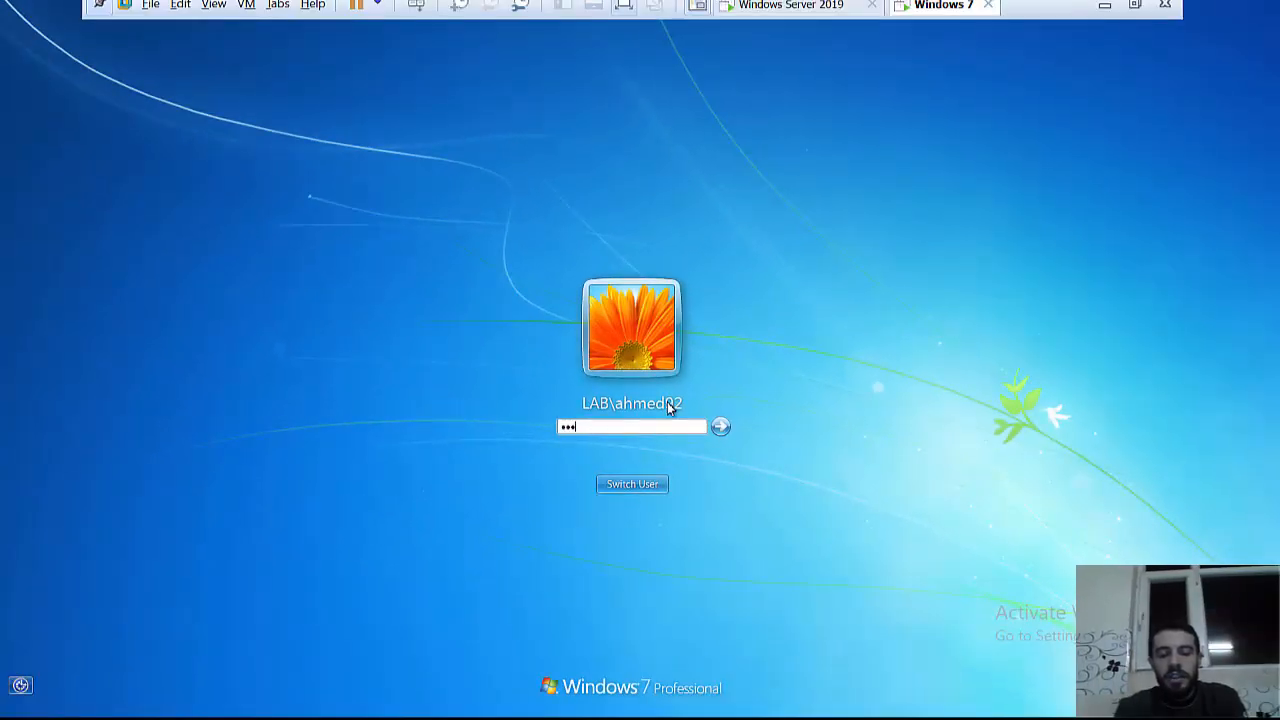
text(•••••••••)
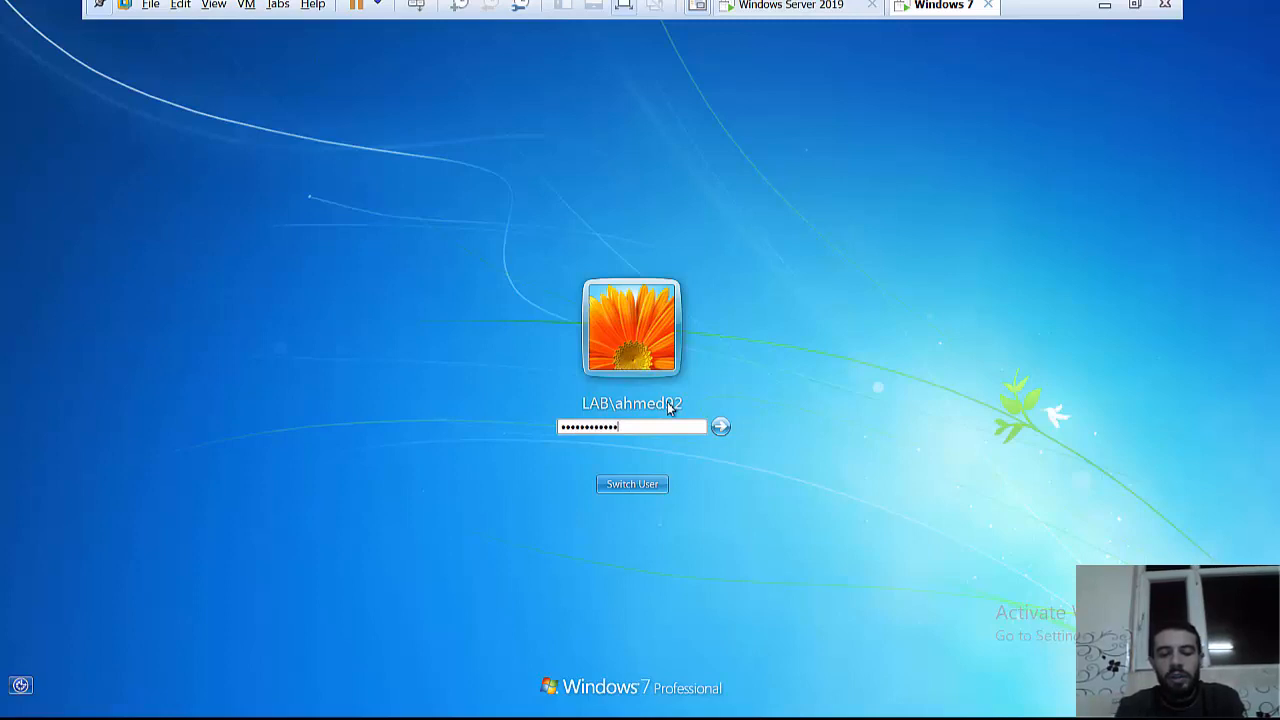
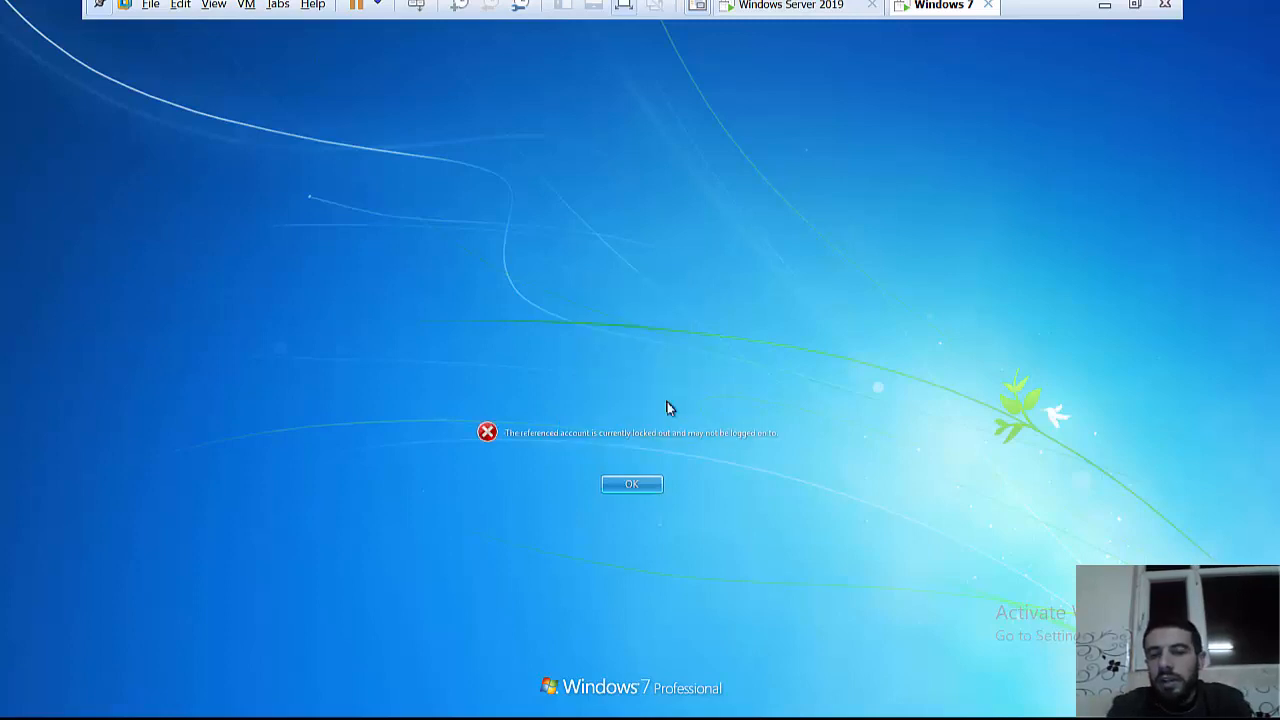
Step: Confirm Account lockout threshold is still 3 invalid attempts, close the policy editor, and return to Windows 7
click(786, 6)
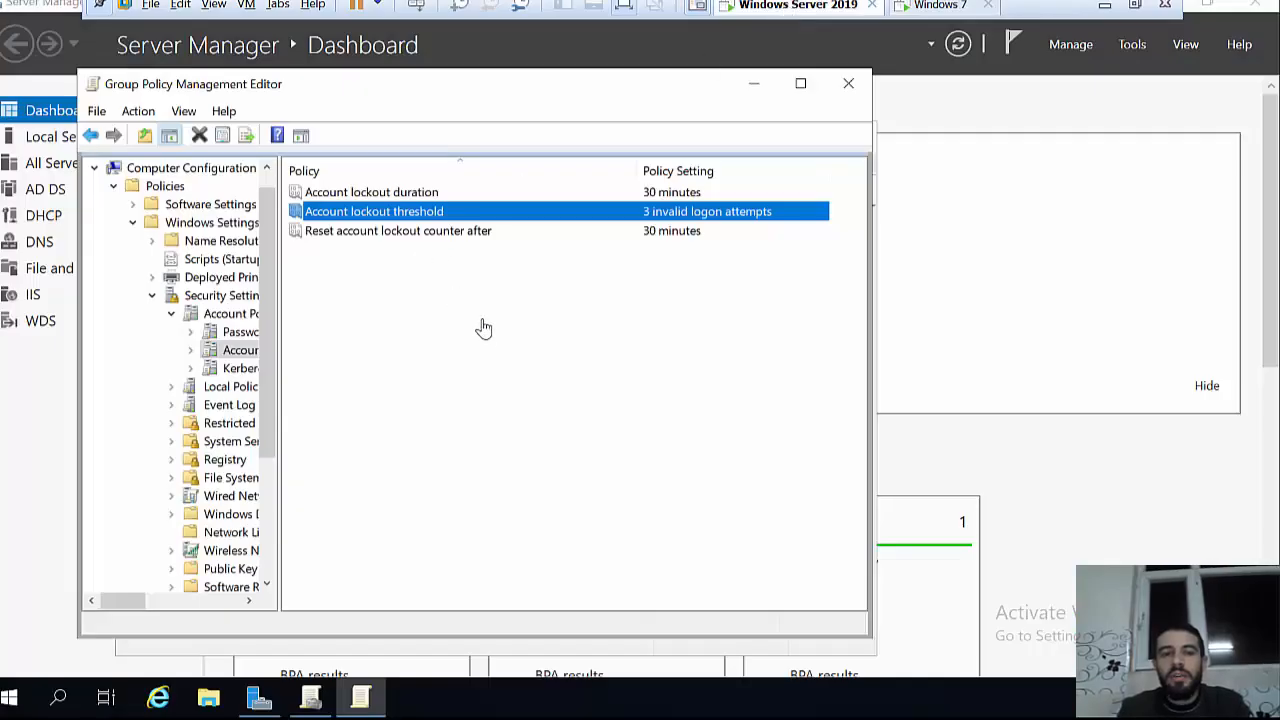
double_click(352, 211)
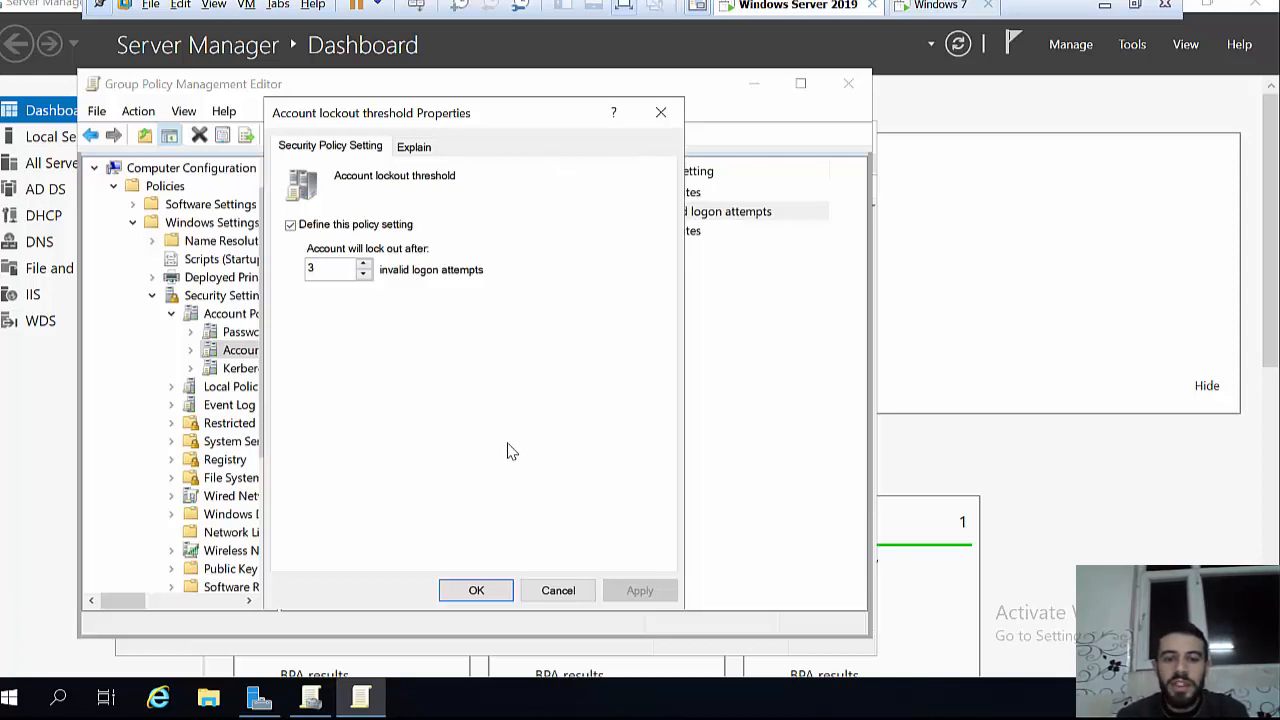
click(487, 593)
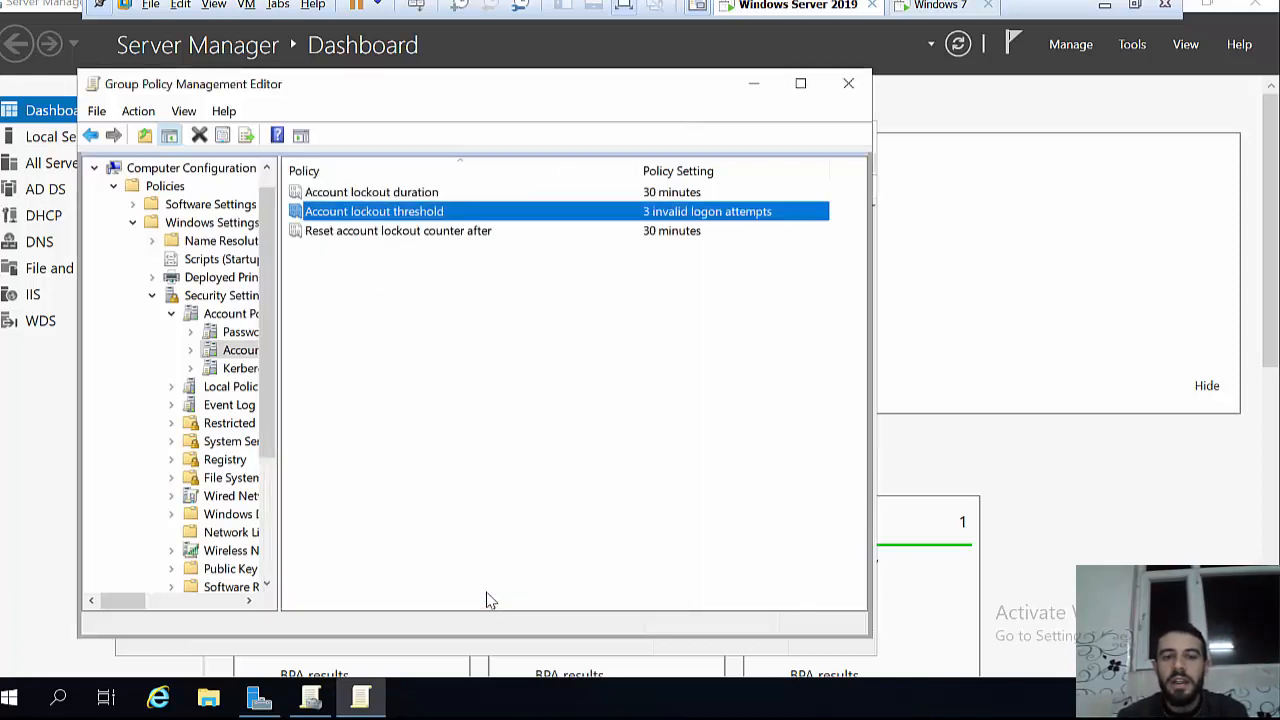
click(848, 83)
click(945, 6)
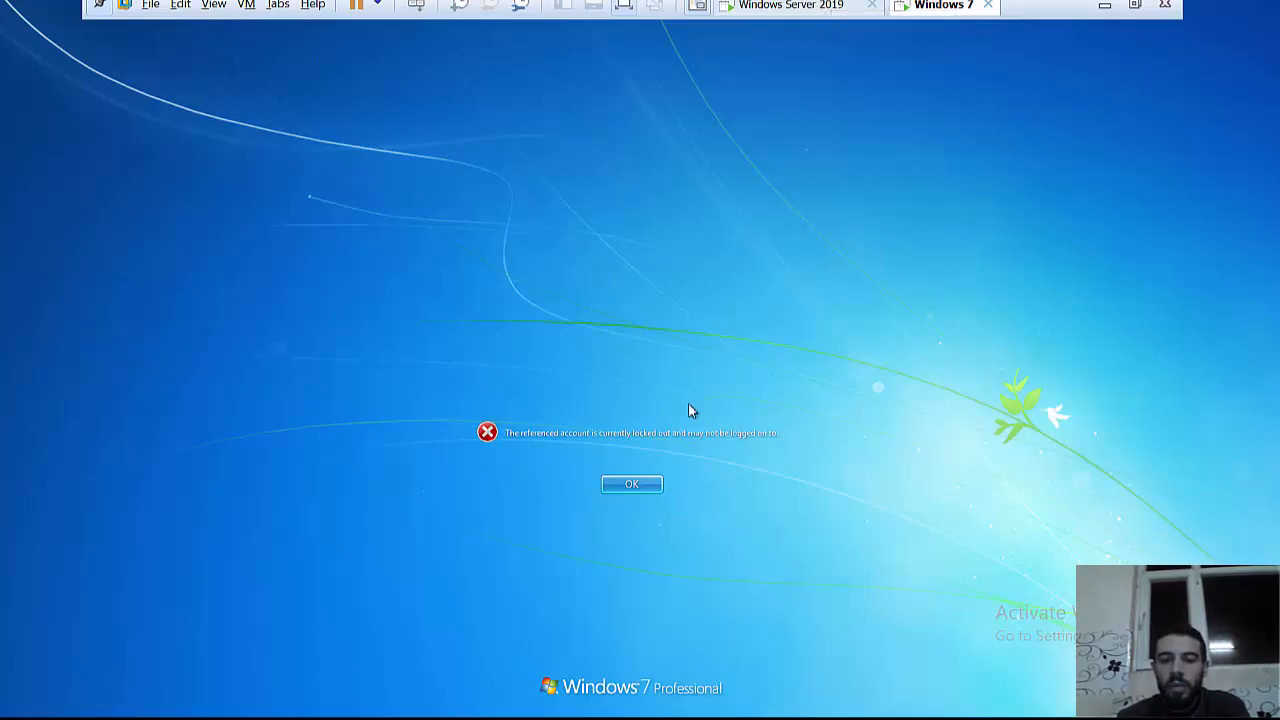
Step: Launch Active Directory Users and Computers from the Server Manager Tools menu on the Windows Server 2019 VM
click(806, 7)
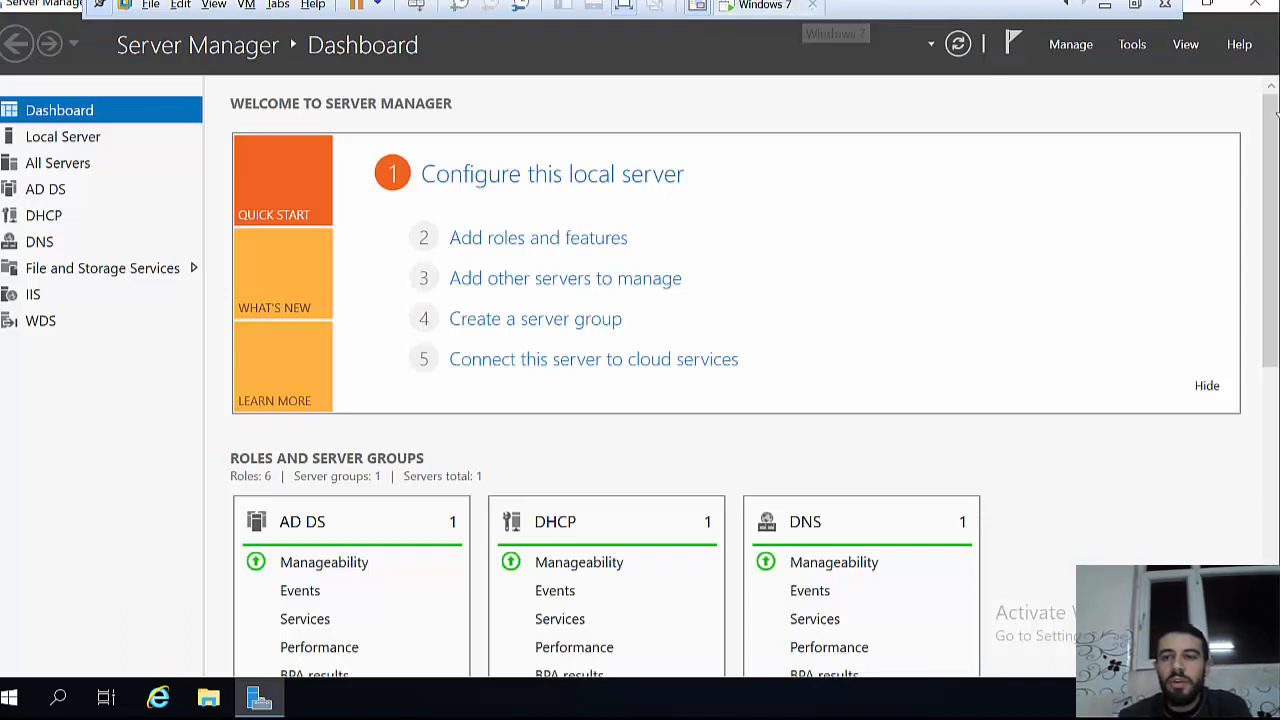
click(1135, 46)
click(1103, 163)
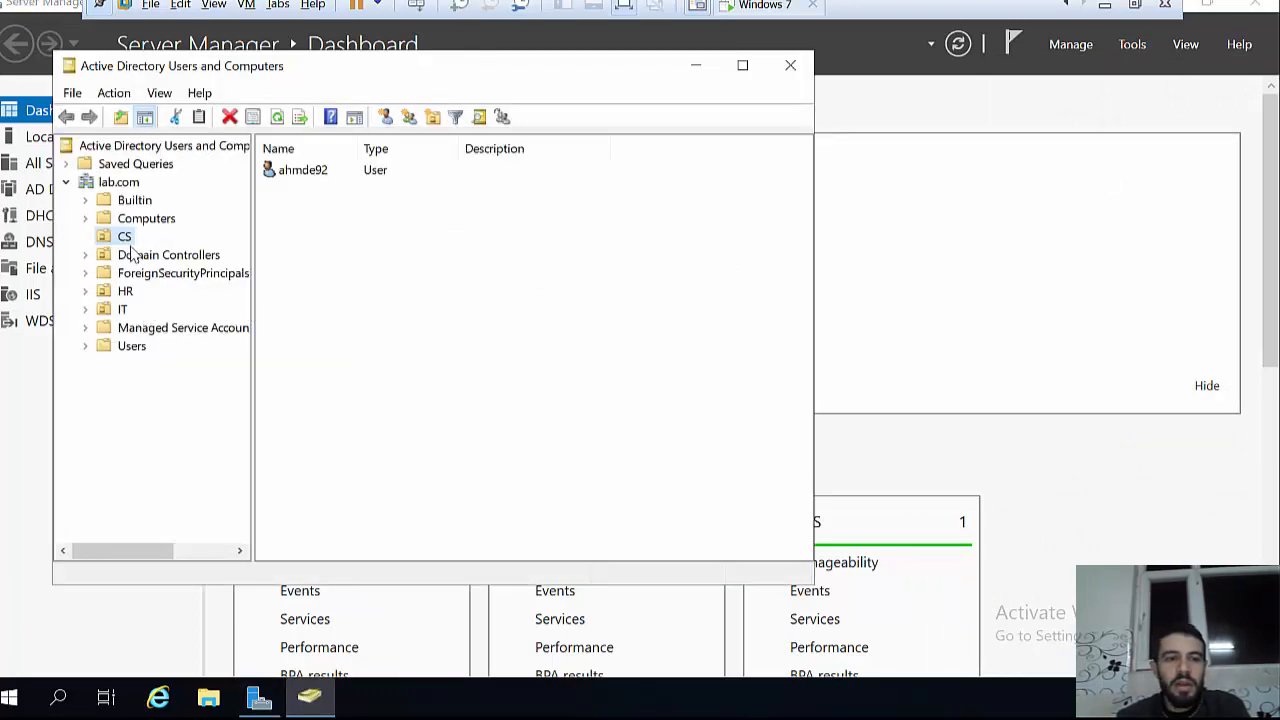
Step: Tick Unlock account on the locked-out CS user's Account tab, apply it and close the properties
click(318, 180)
click(316, 173)
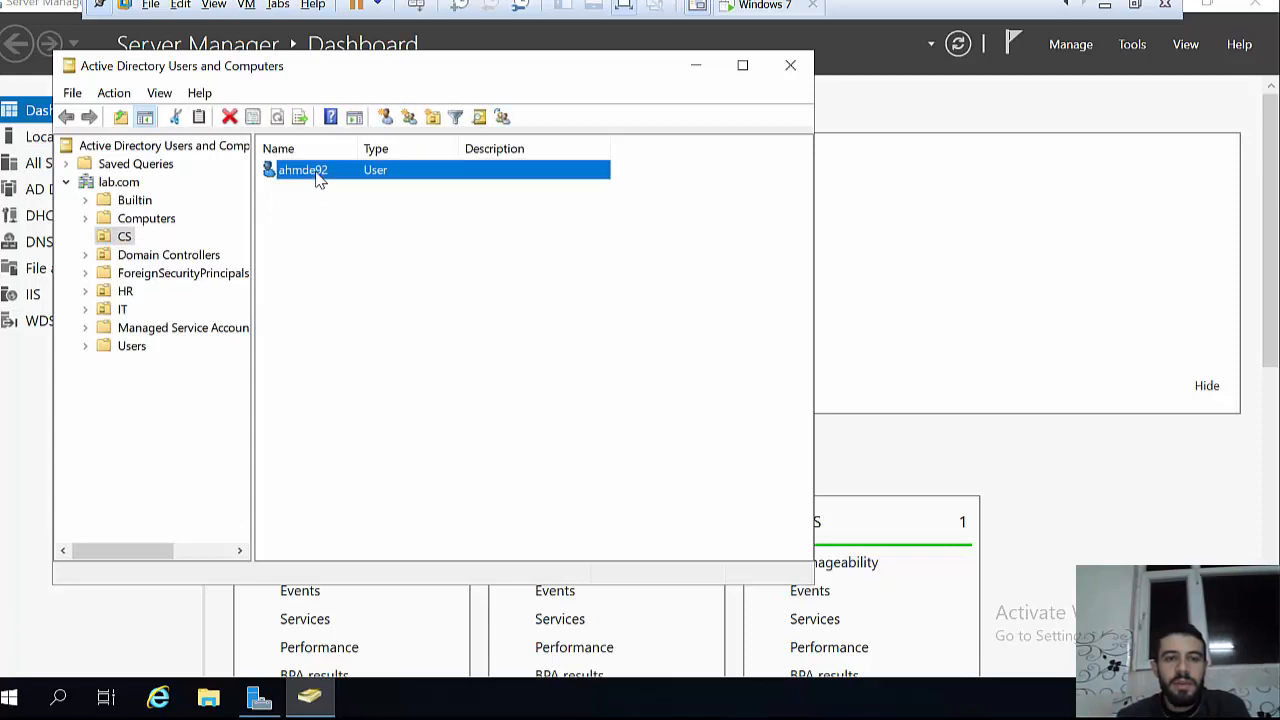
double_click(298, 172)
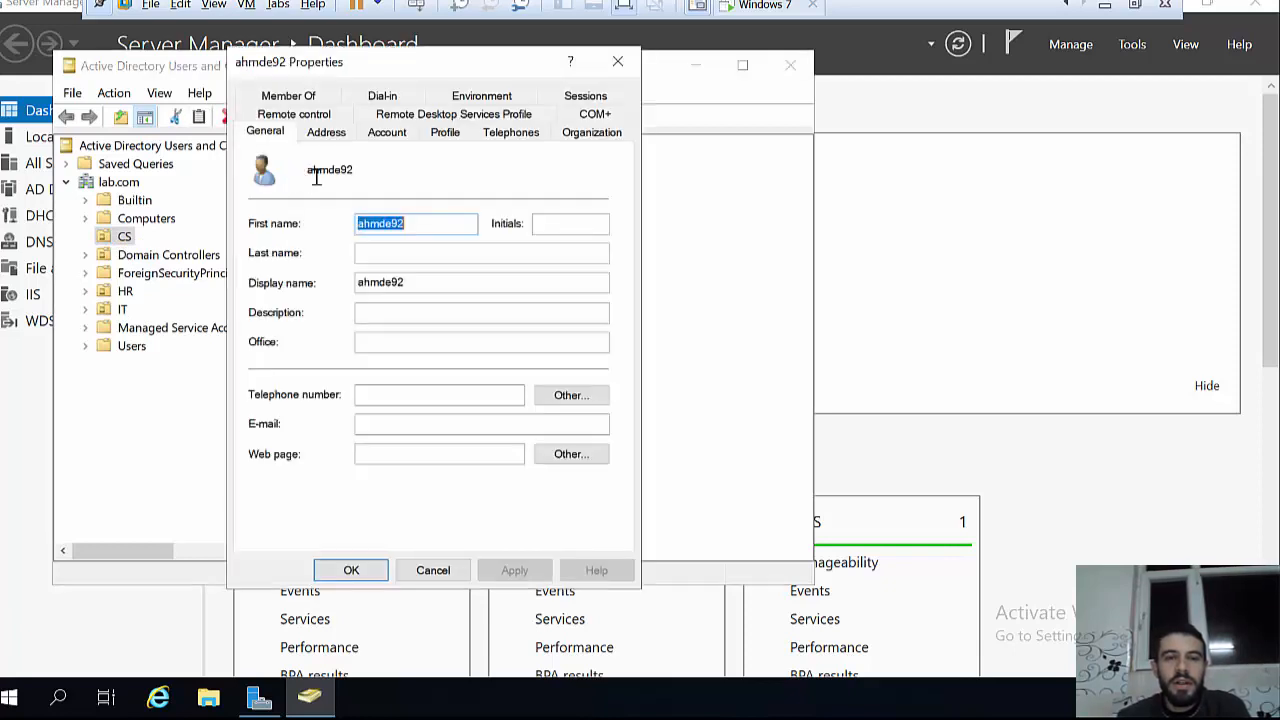
click(394, 136)
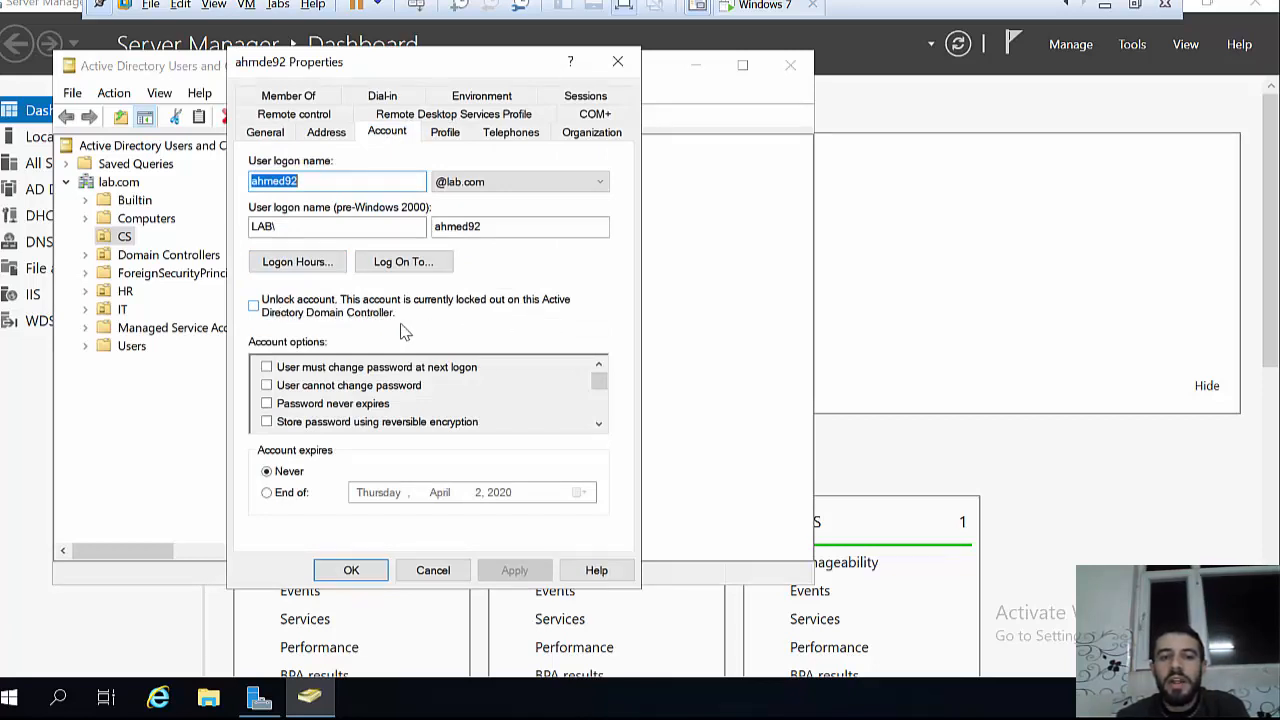
click(260, 311)
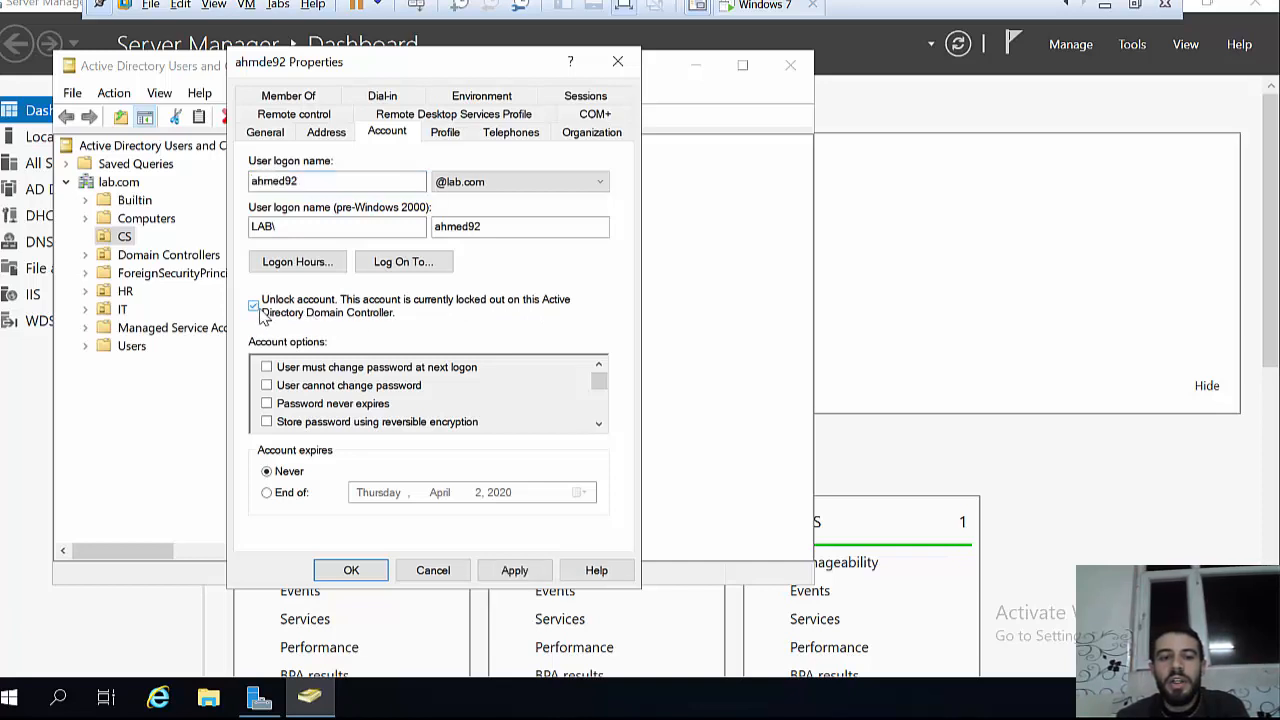
click(514, 570)
click(355, 570)
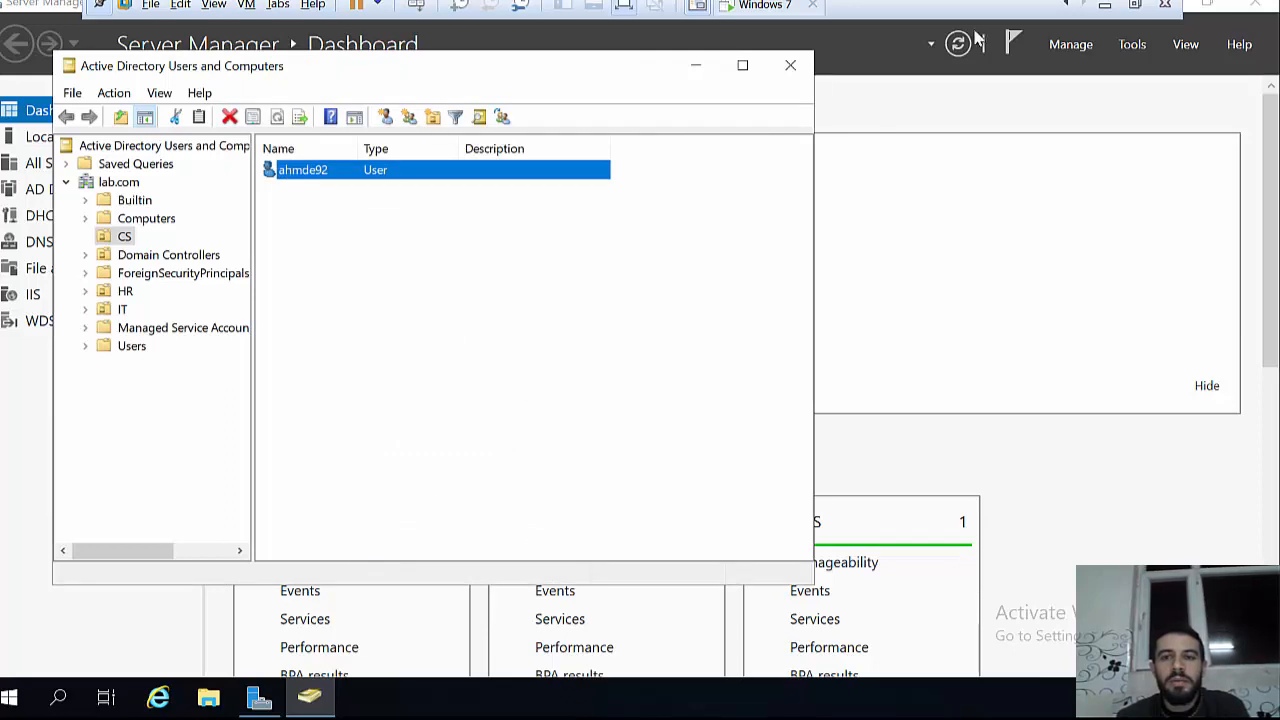
Step: Dismiss the lockout error, log on to Windows 7 with the account password, and close the activation notice
click(780, 6)
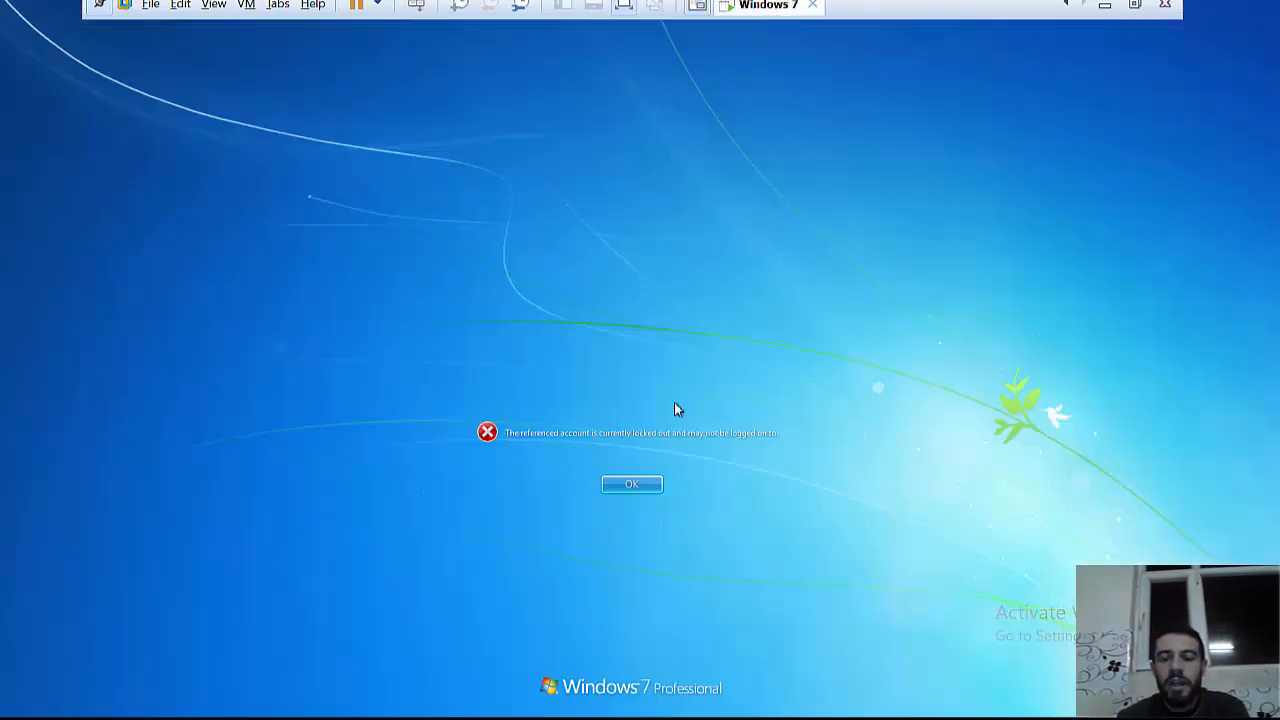
key(Return)
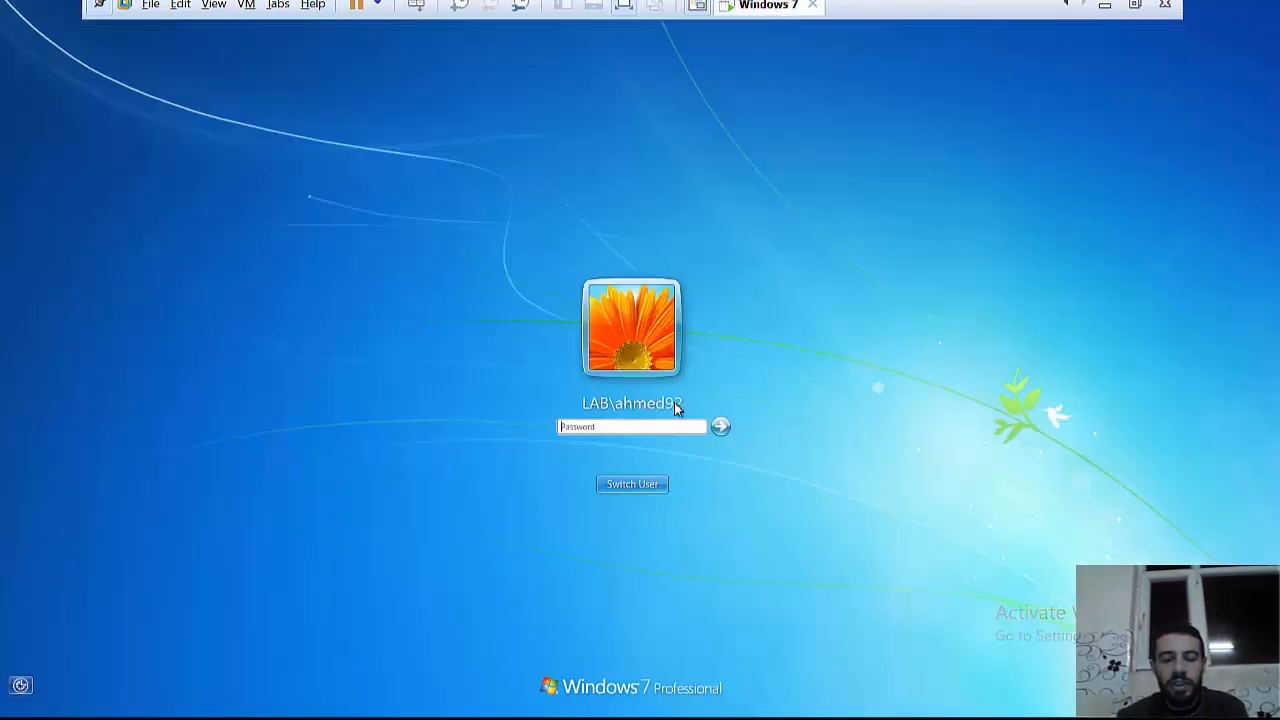
text(P@ssw0rd1234)
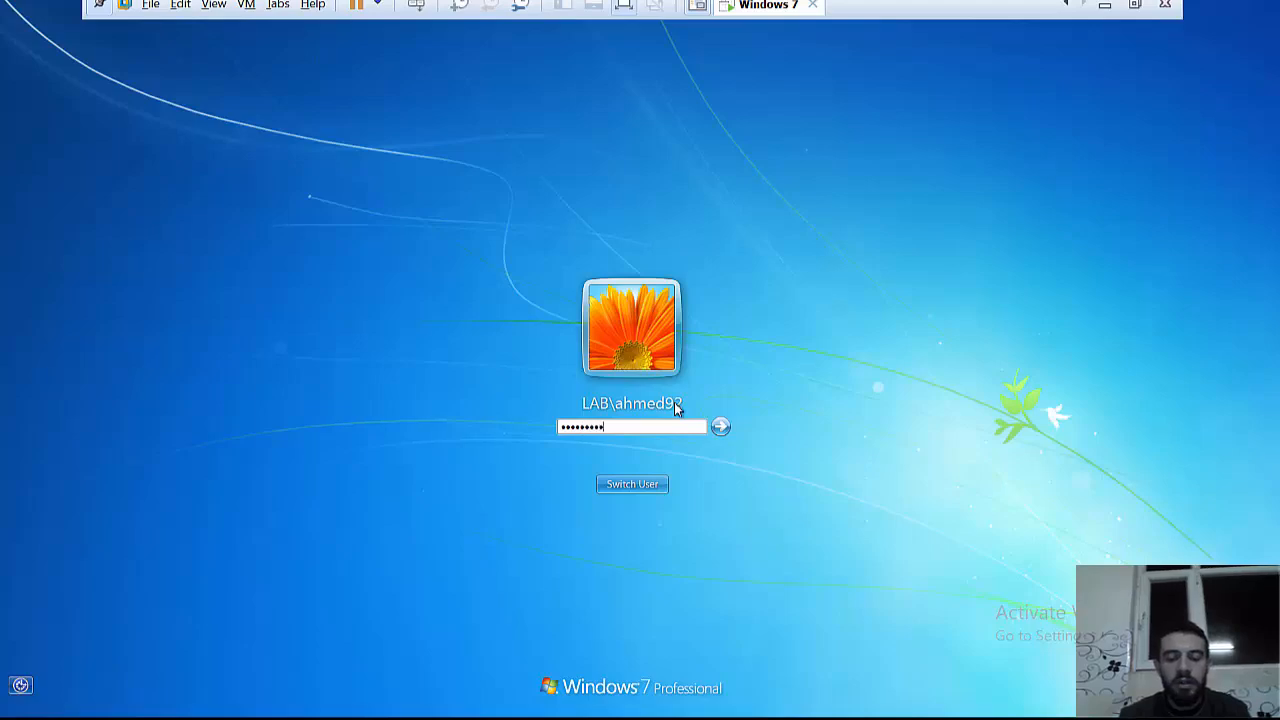
key(Return)
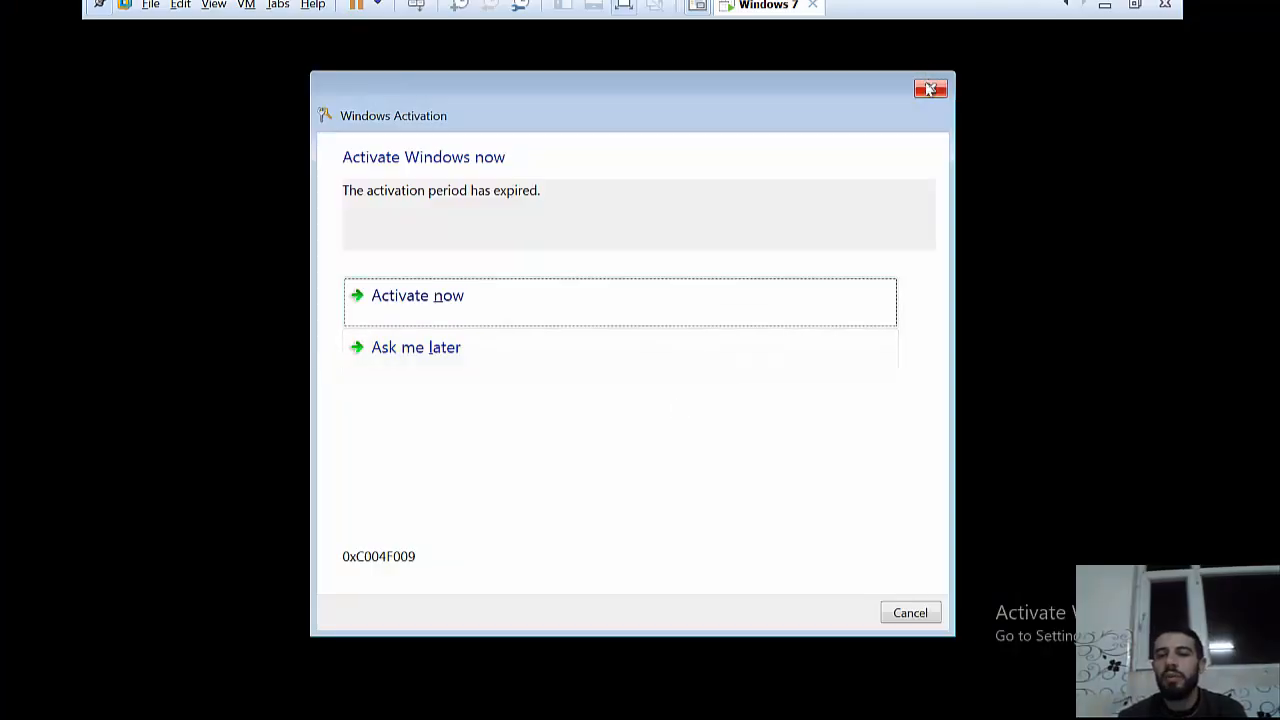
click(929, 86)
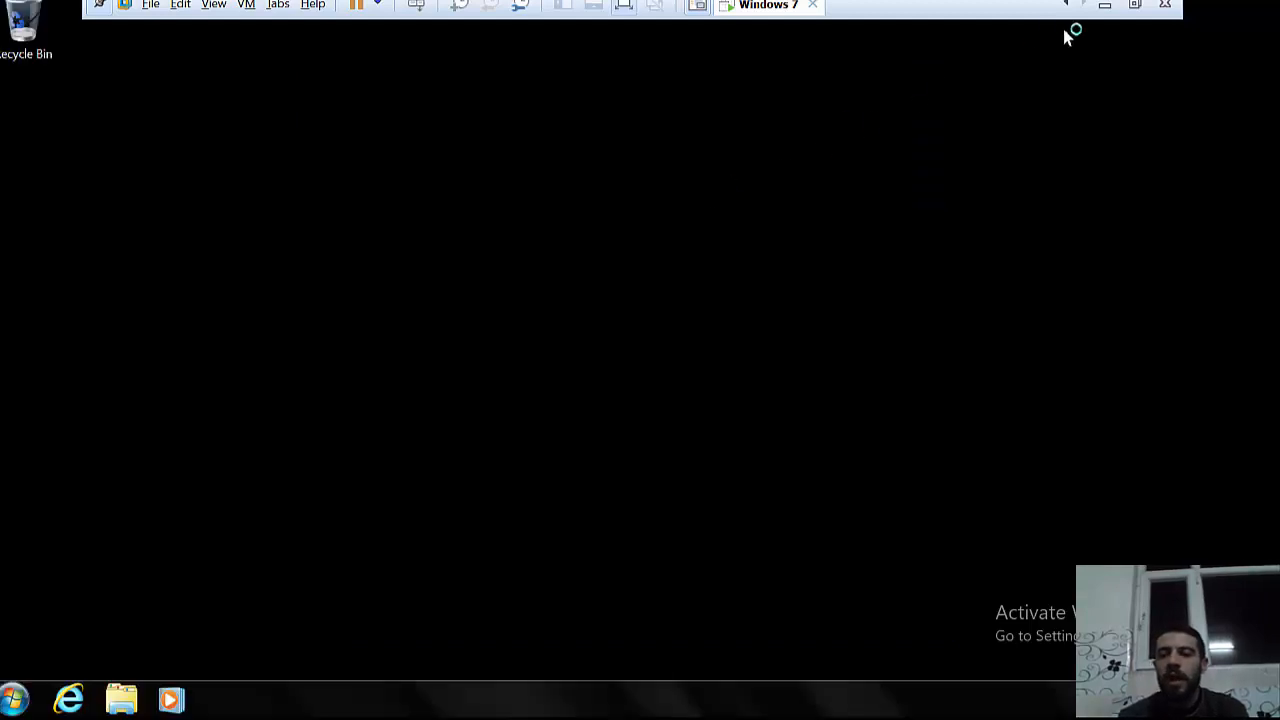